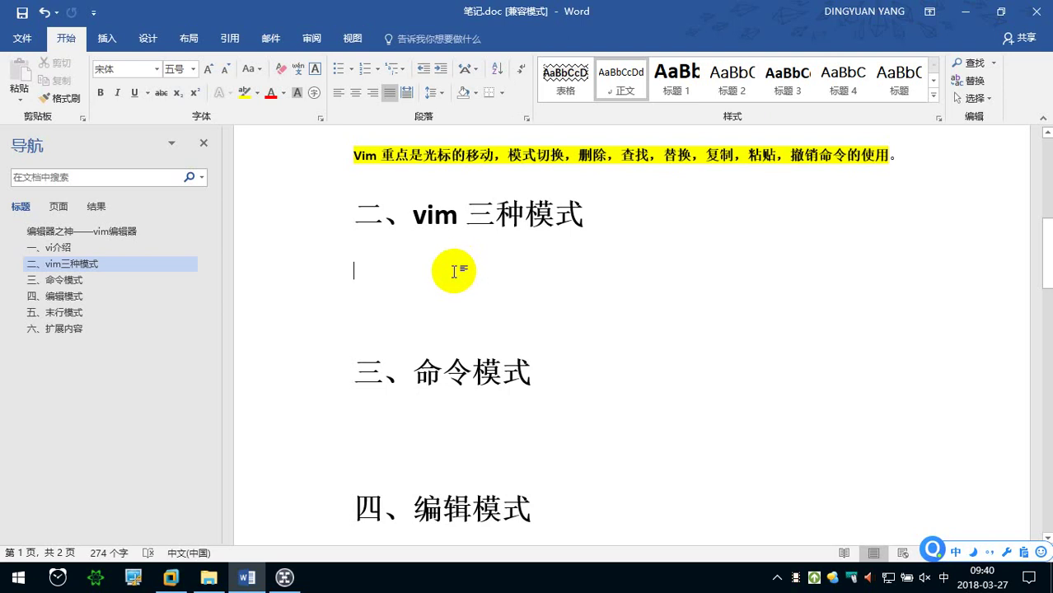
# Append （重点） to the heading 二、vim 三种模式 and return to the empty line below
pyautogui.scroll(1, 454, 271)
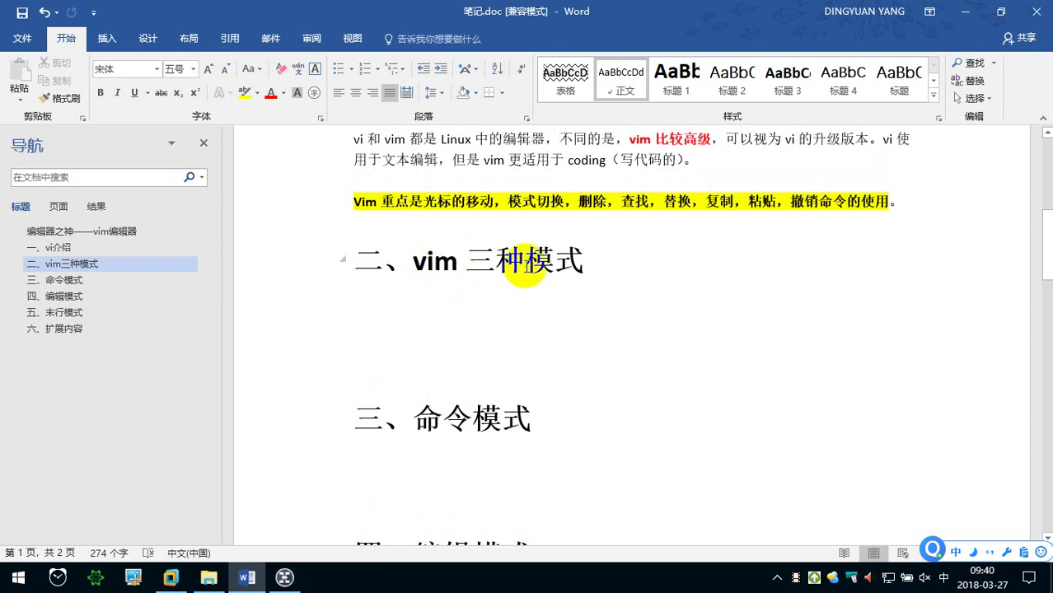
pyautogui.click(608, 262)
pyautogui.write('（）')
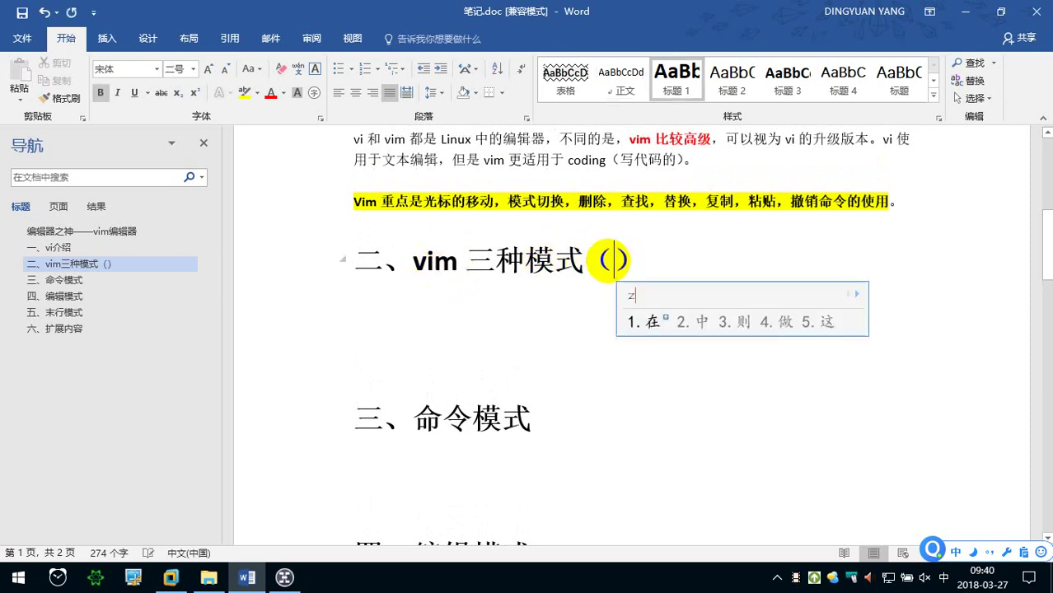
pyautogui.write('重点')
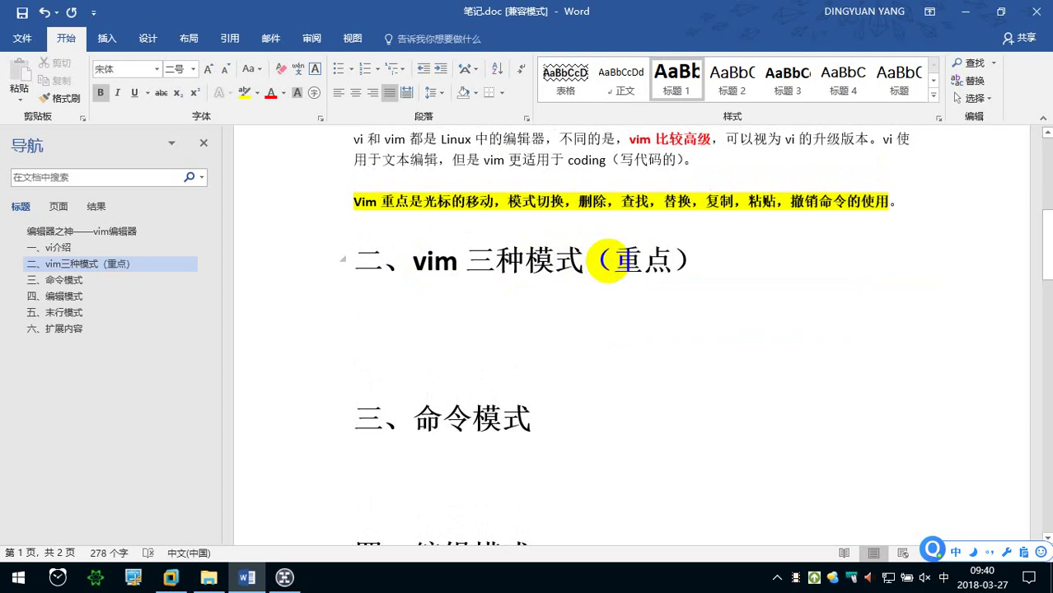
pyautogui.click(450, 322)
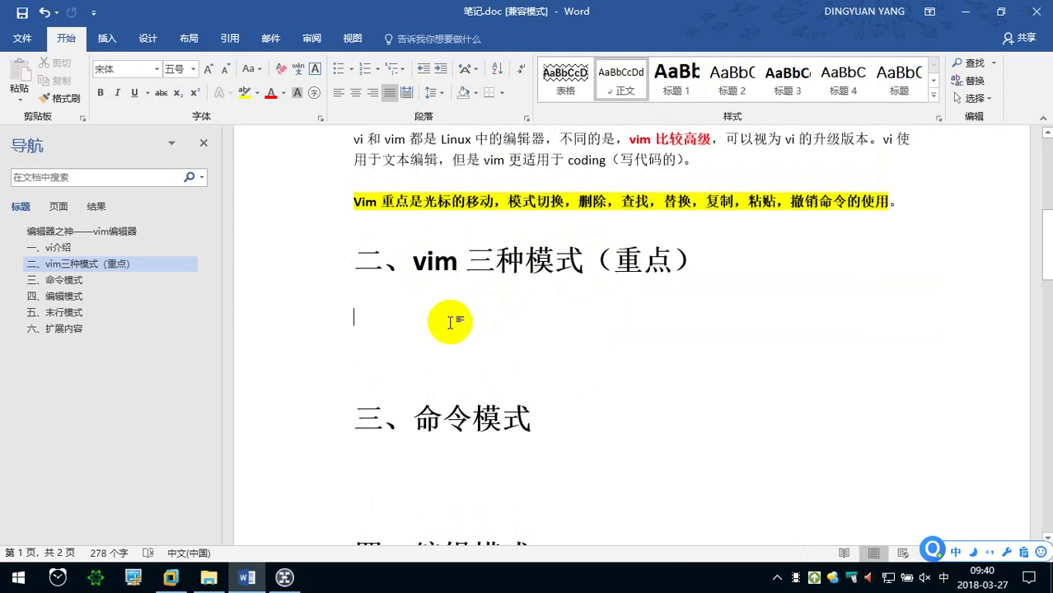
# Type the sentence 'Vim中存在三种模式（大众的认知）' under the heading
pyautogui.write('vim')
pyautogui.press('Return')
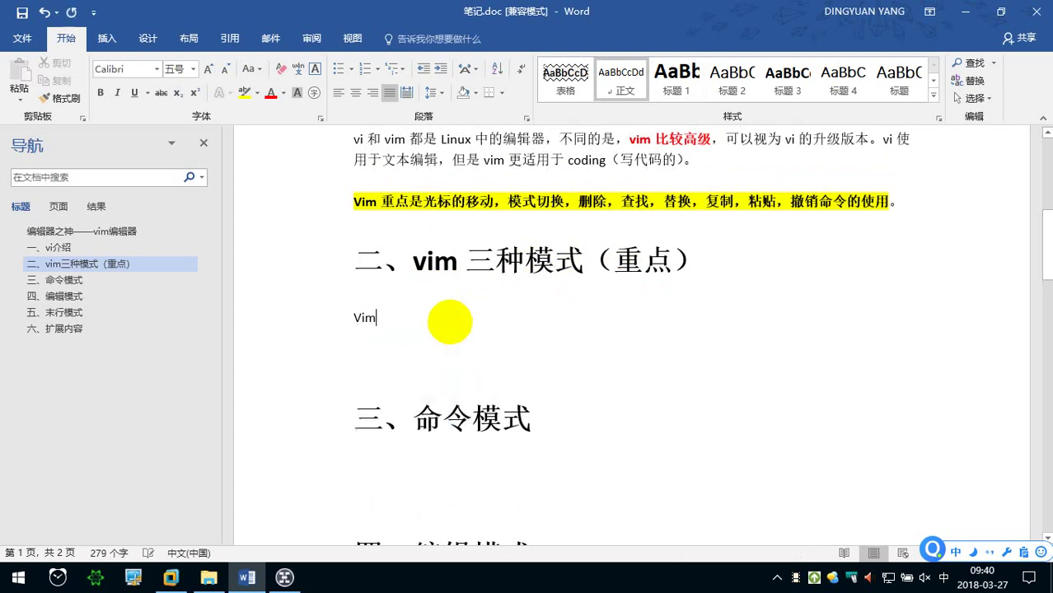
pyautogui.write('zho')
pyautogui.press('space')
pyautogui.write('cunzai')
pyautogui.press('space')
pyautogui.write("san'zho")
pyautogui.press('space')
pyautogui.write('moshi')
pyautogui.press('space')
pyautogui.write('(')
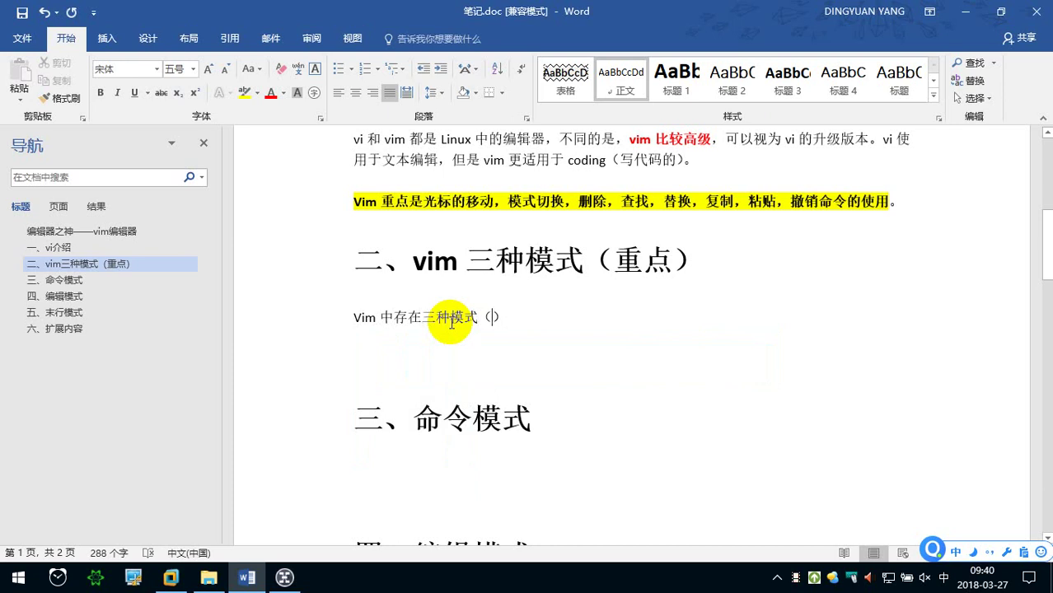
pyautogui.write('dazong')
pyautogui.press('space')
pyautogui.write('de')
pyautogui.press('space')
pyautogui.write('renzhi')
pyautogui.press('space')
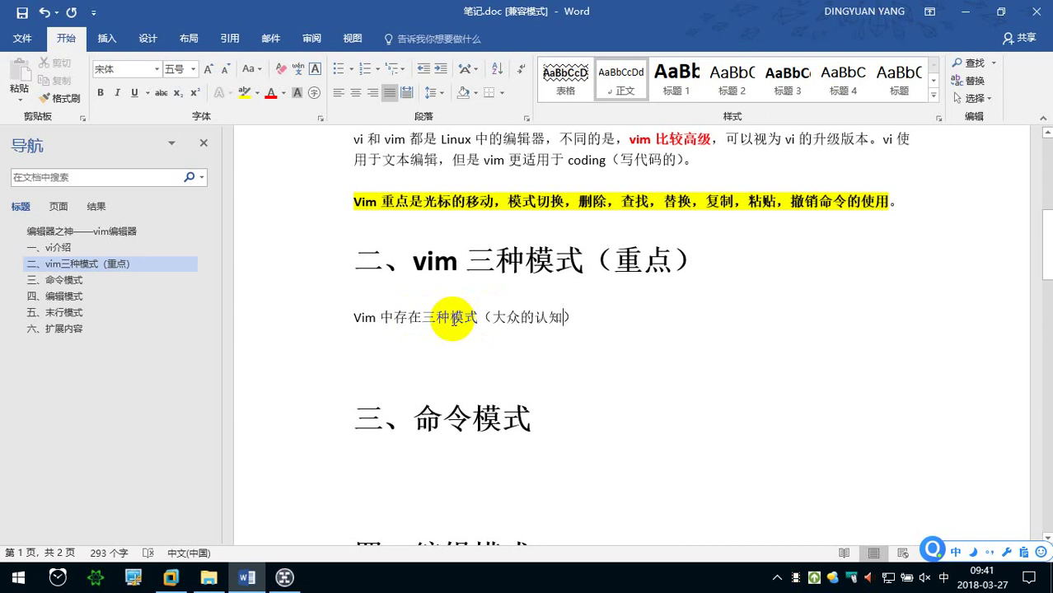
# Add the mode list '：命令模式、编辑模式（输入模式）、末行模式（尾行模式）' after the bracket
pyautogui.click(604, 324)
pyautogui.write('：')
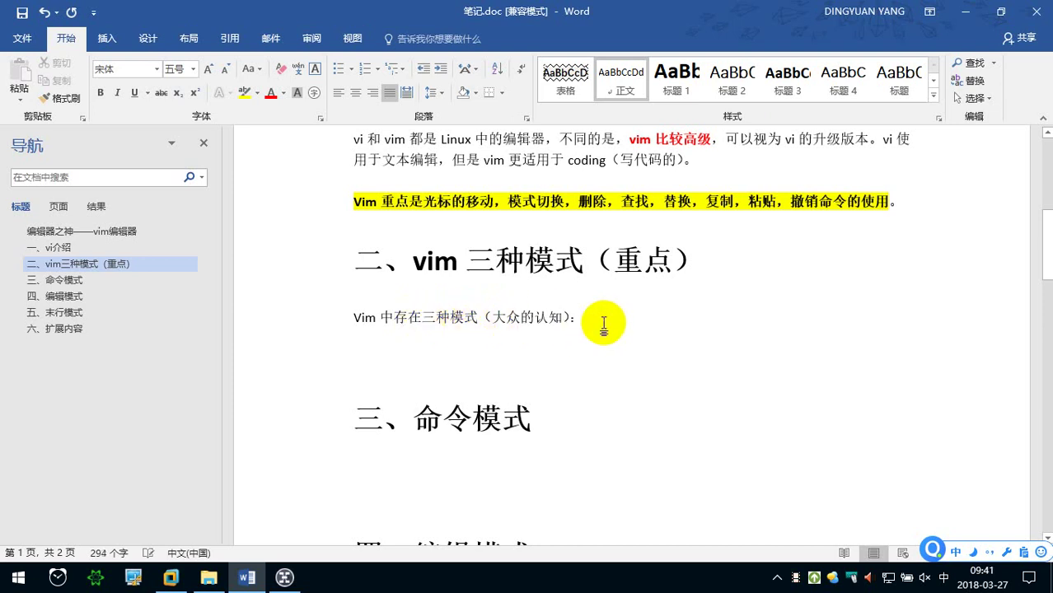
pyautogui.write('命令mos')
pyautogui.press('space')
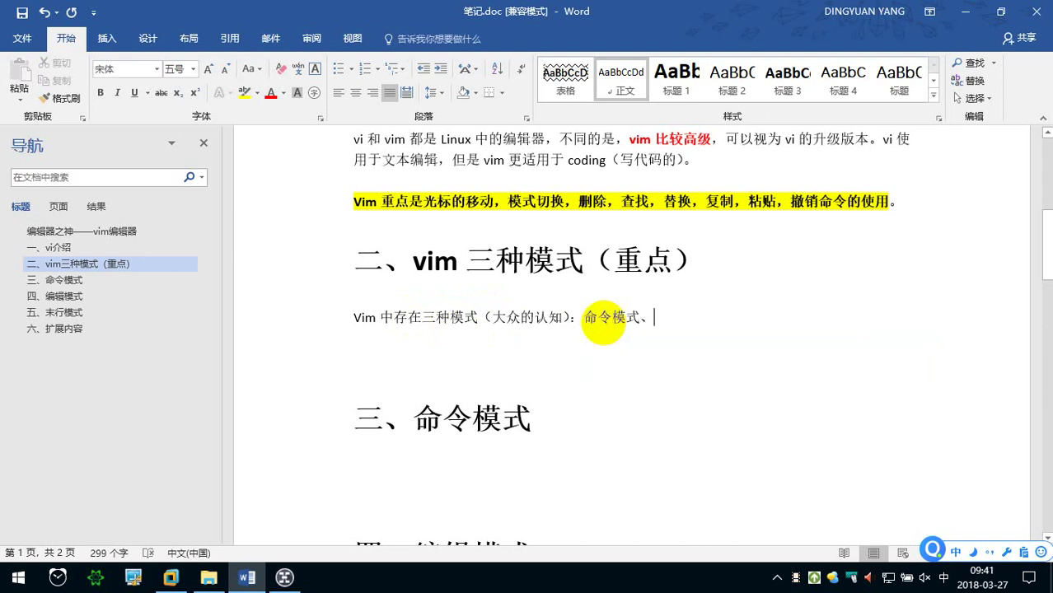
pyautogui.write('bianji')
pyautogui.press('space')
pyautogui.write('mosh')
pyautogui.press('space')
pyautogui.write('(shuru')
pyautogui.press('space')
pyautogui.write("m's")
pyautogui.press('BackSpace')
pyautogui.write('os')
pyautogui.press('space')
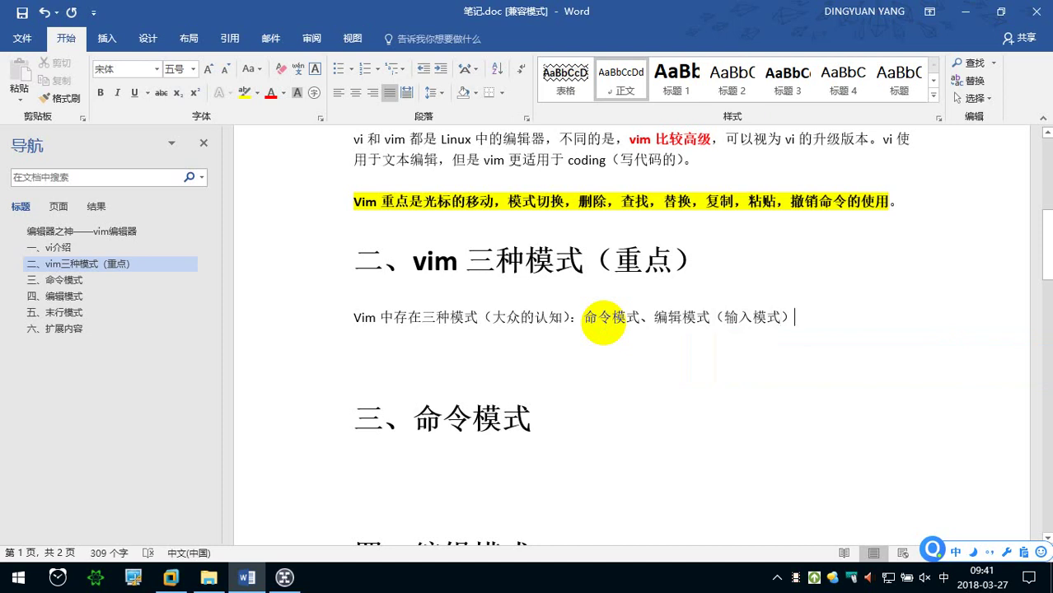
pyautogui.write('、末行模式（）')
pyautogui.press('Left')
pyautogui.write('尾行模式')
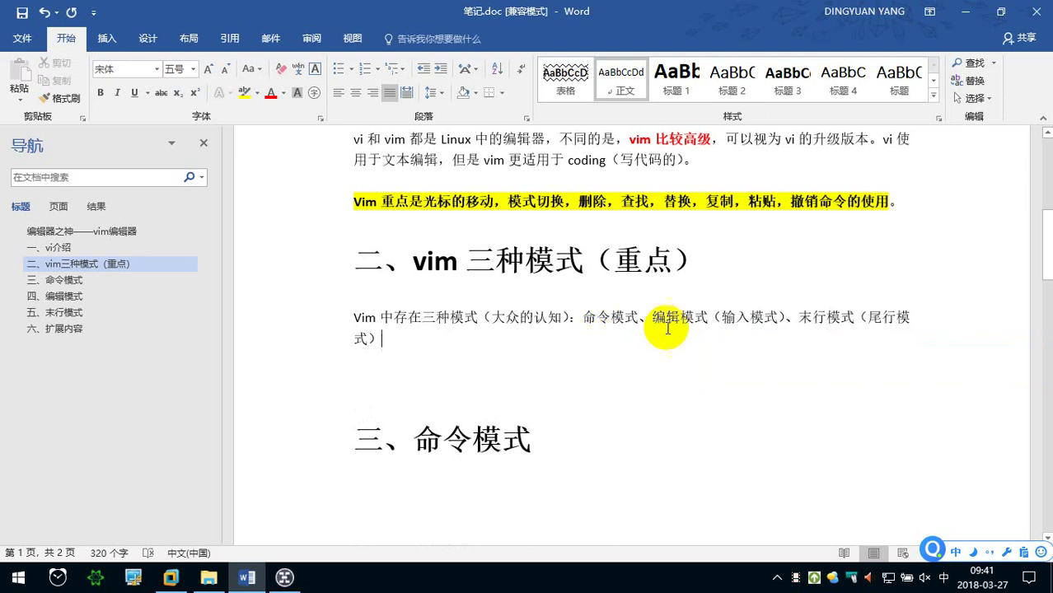
# Make the three-mode list bold and red, then start a new paragraph below
pyautogui.scroll(-1, 666, 251)
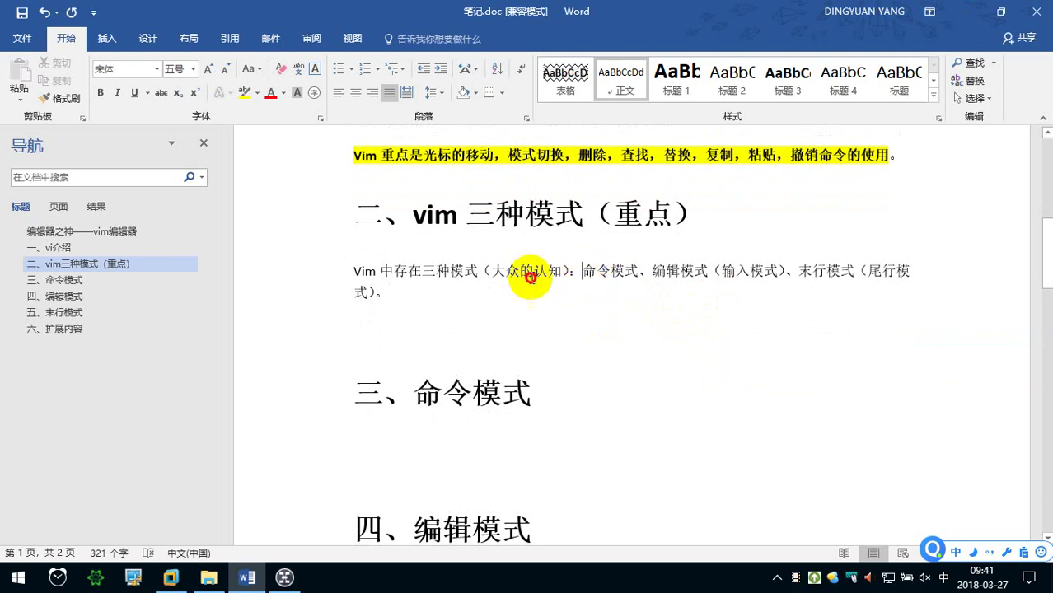
pyautogui.moveTo(583, 272); pyautogui.dragTo(382, 295)
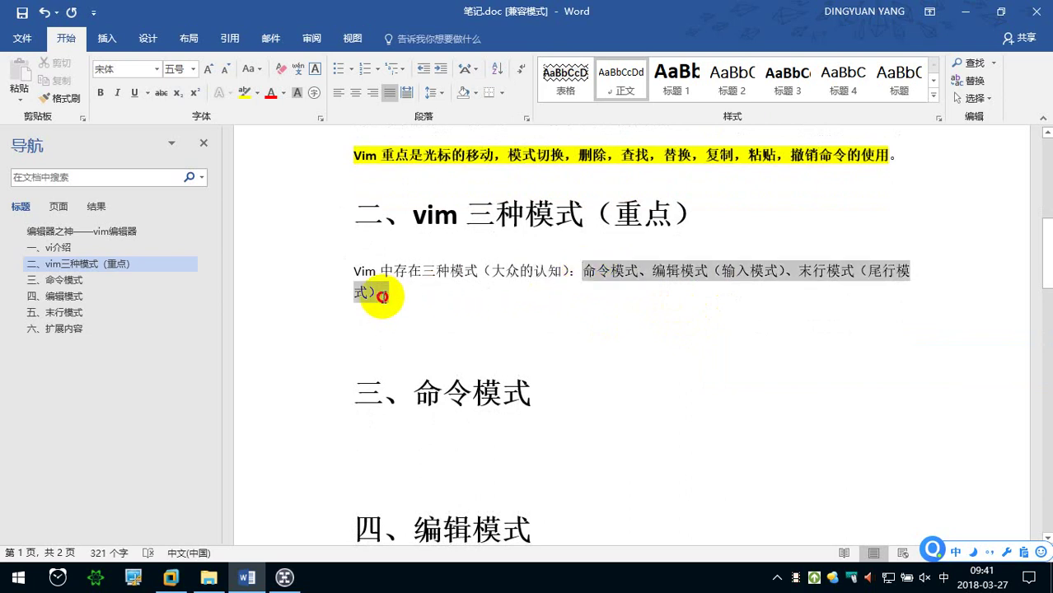
pyautogui.click(99, 94)
pyautogui.click(269, 93)
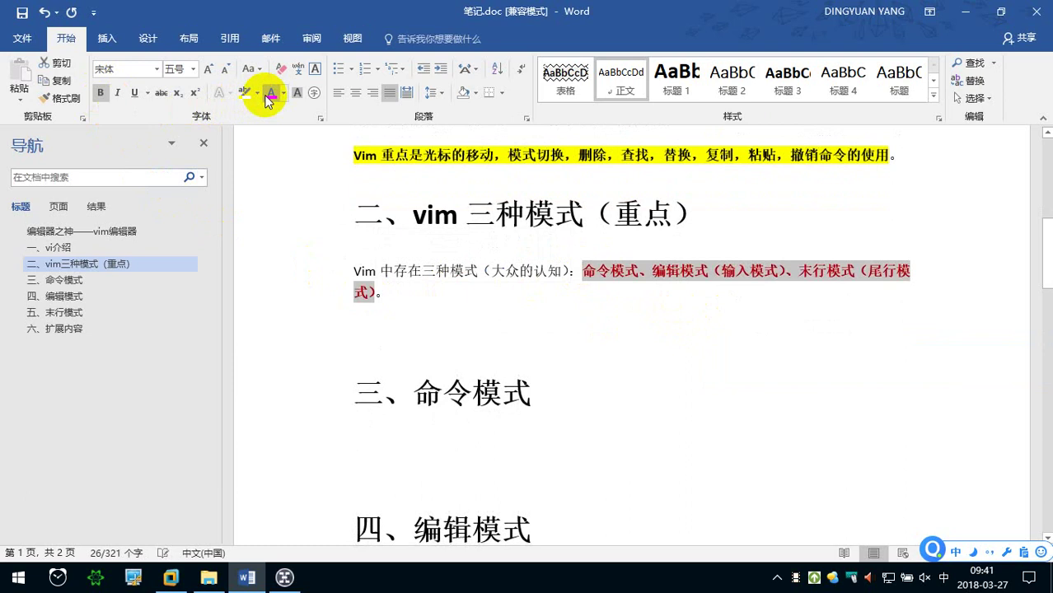
pyautogui.click(407, 313)
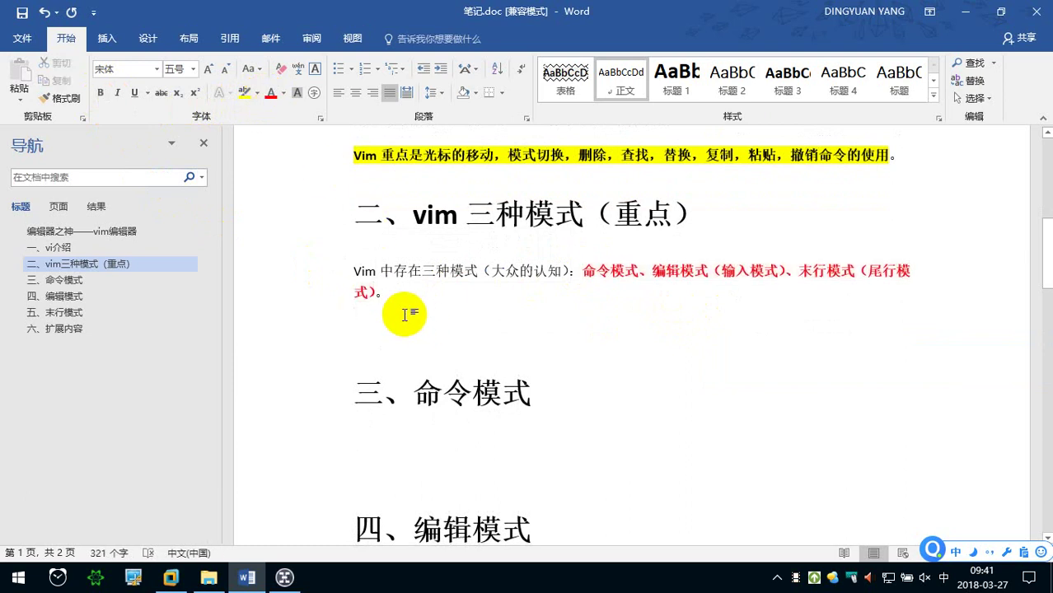
pyautogui.press('Return')
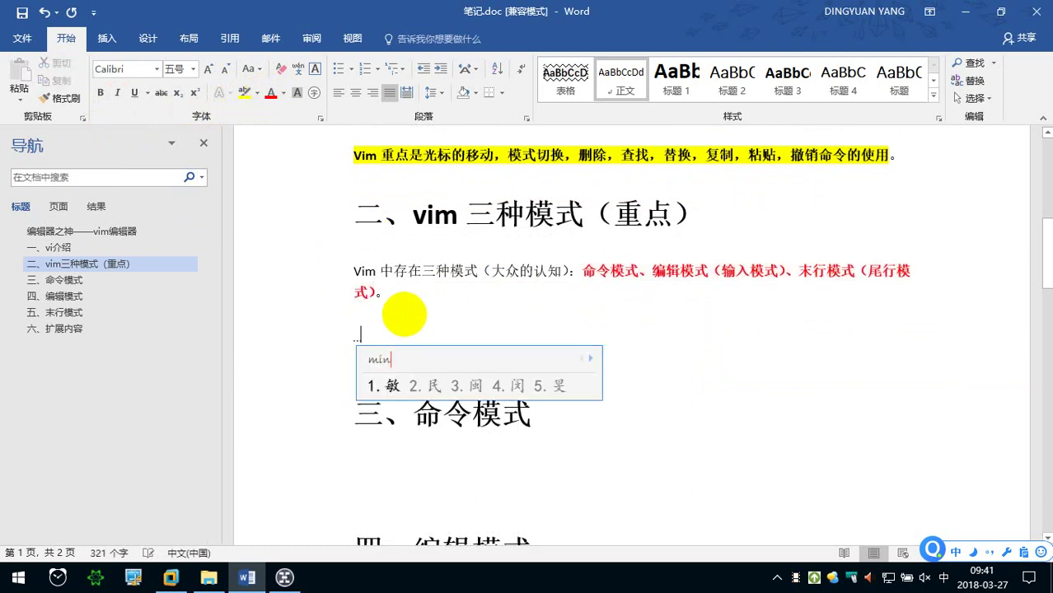
# Type the 命令模式 explanation: no direct editing, only shortcuts for deleting, copying, moving cursor, pasting
pyautogui.write('命令模式：')
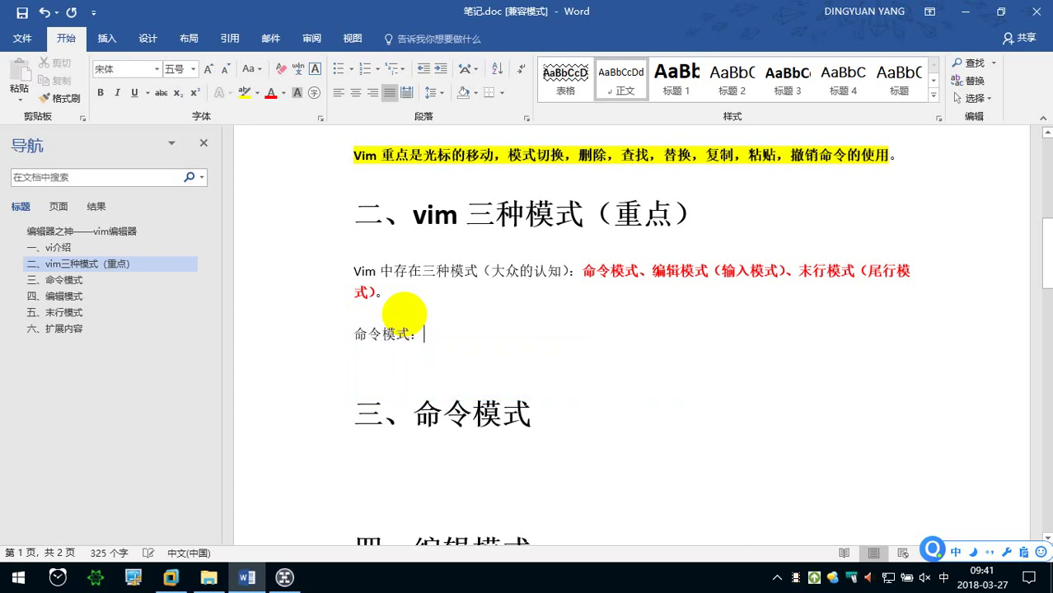
pyautogui.write('在')
pyautogui.press('BackSpace')
pyautogui.press('BackSpace')
pyautogui.press('BackSpace')
pyautogui.press('BackSpace')
pyautogui.press('BackSpace')
pyautogui.write('该')
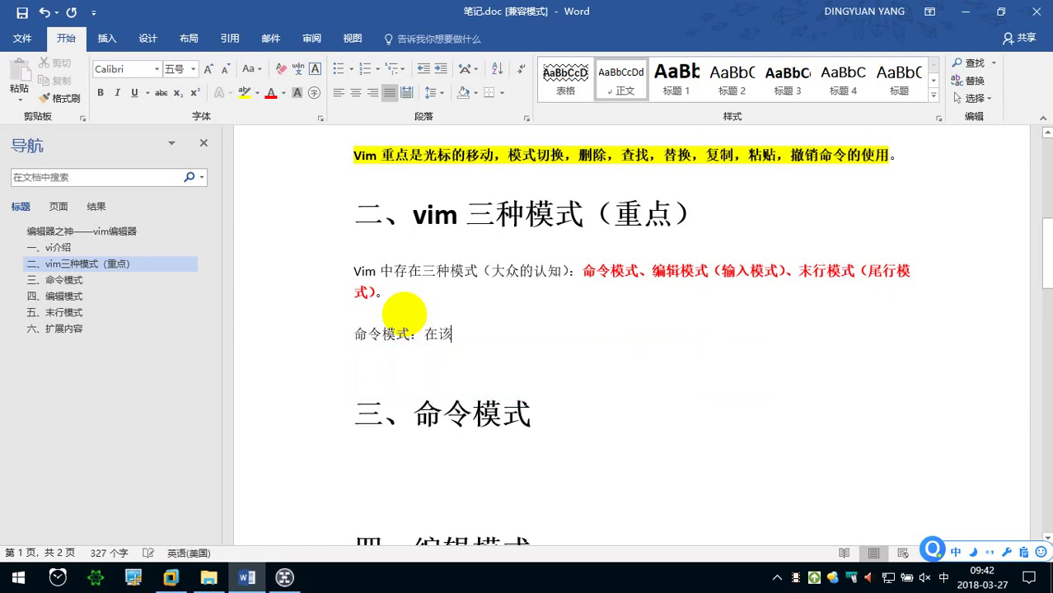
pyautogui.write('模式下是不能对文件直接')
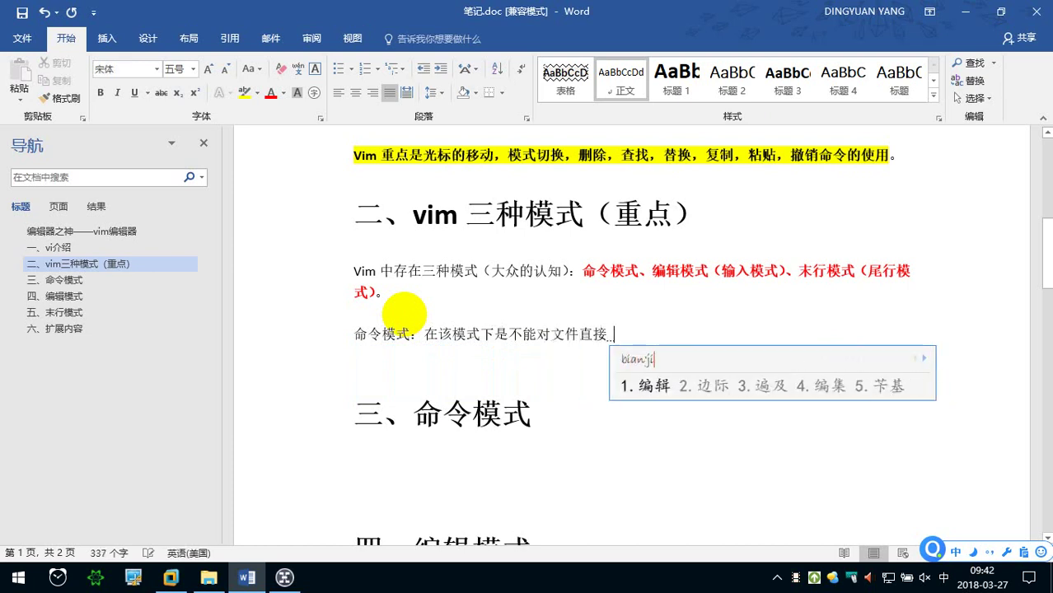
pyautogui.write('编辑，可以输入')
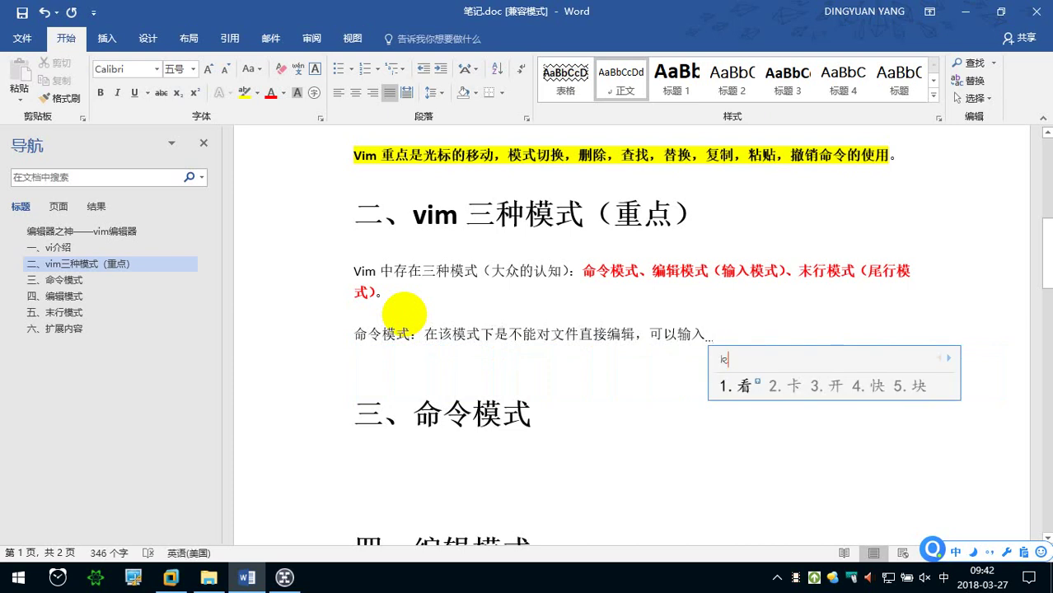
pyautogui.write('快捷键进行')
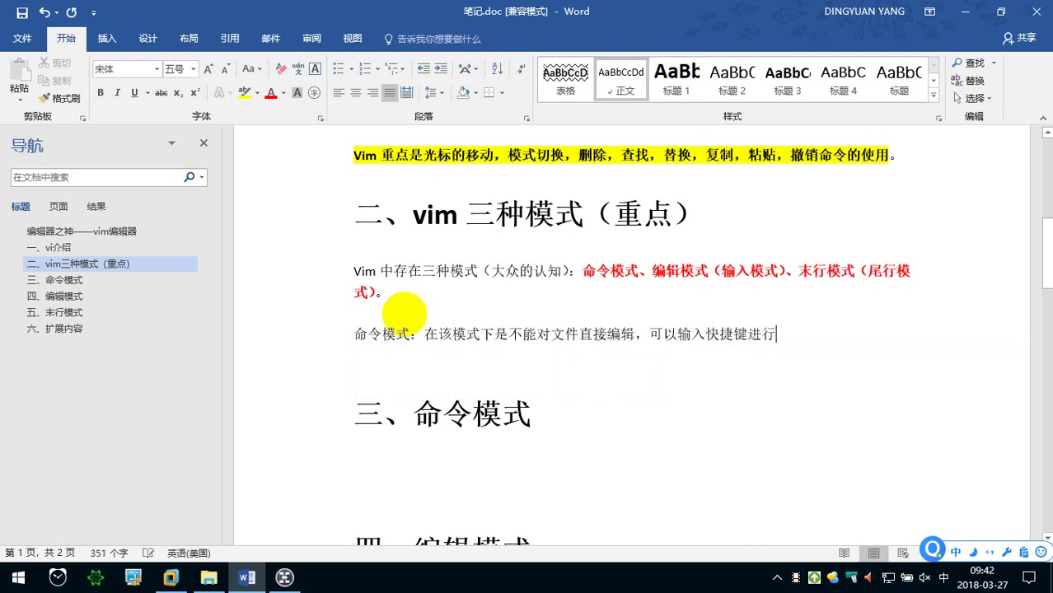
pyautogui.write('一些操作（删除')
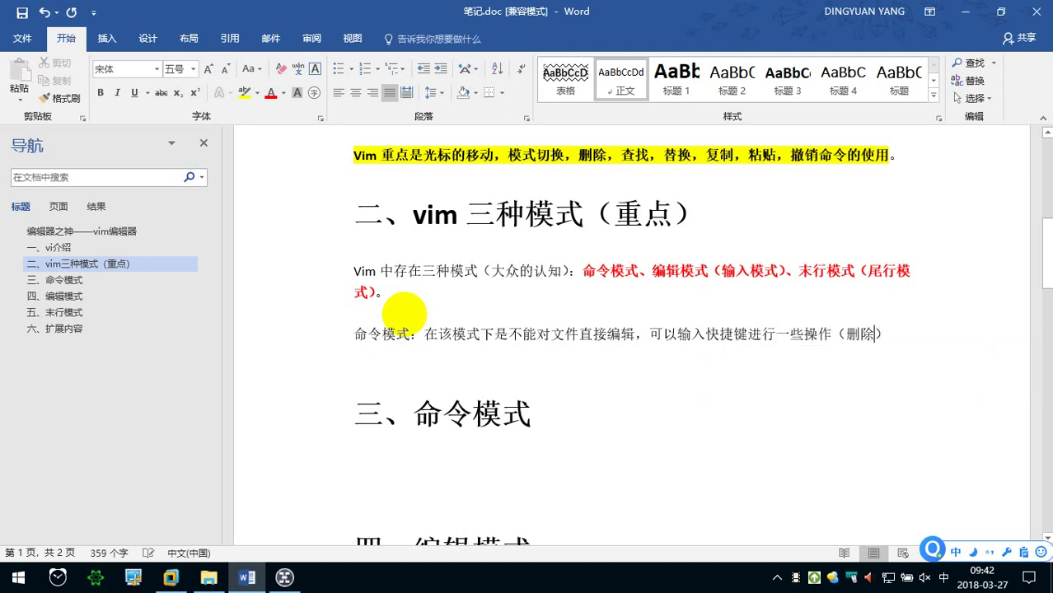
pyautogui.write('行')
pyautogui.write('复制行,')
pyautogui.write('移动')
pyautogui.write('光标，')
pyautogui.write('粘贴')
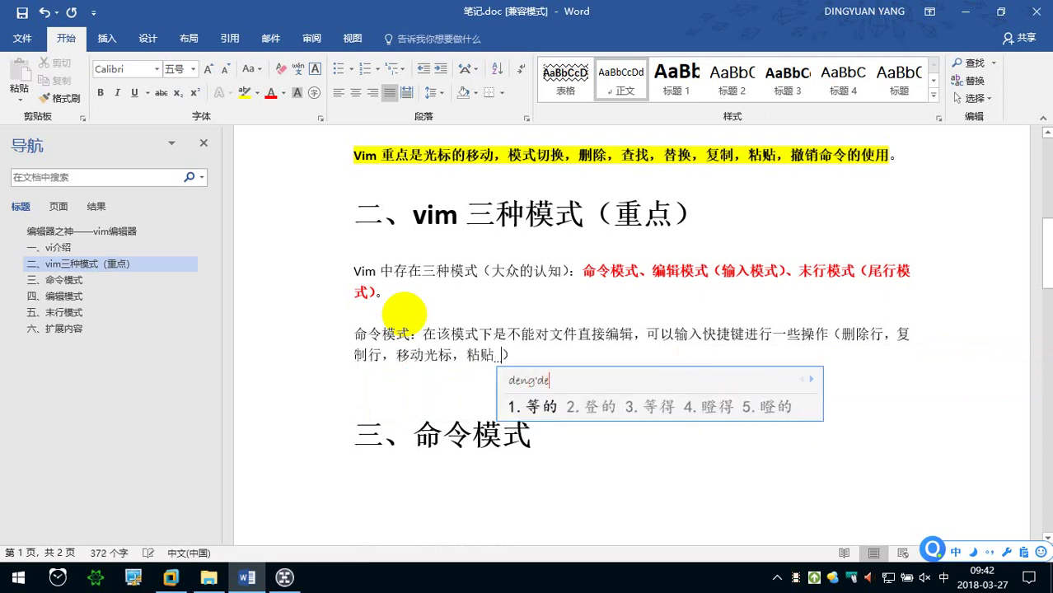
pyautogui.write('等等')
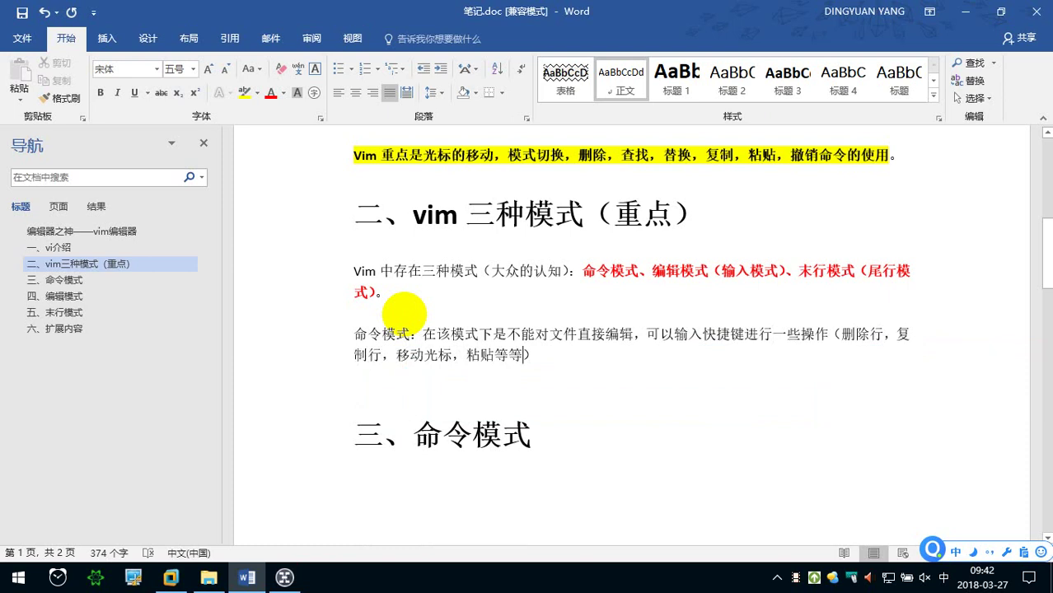
pyautogui.write('；')
pyautogui.press('Return')
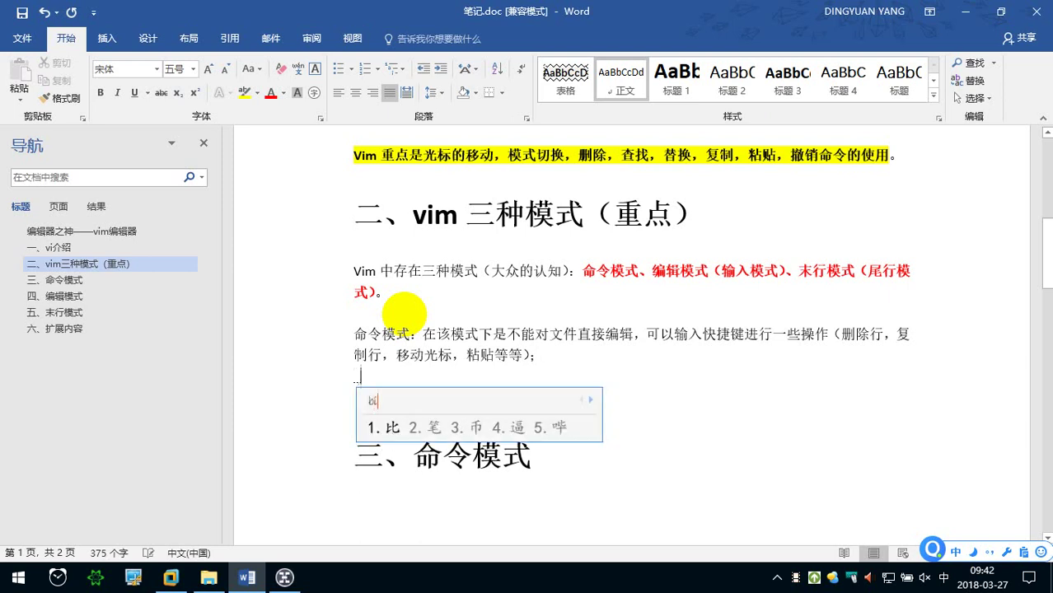
# Type '编辑模式：在该模式下可以对文件的内容进行编辑' and start a new line
pyautogui.write('编辑模式：')
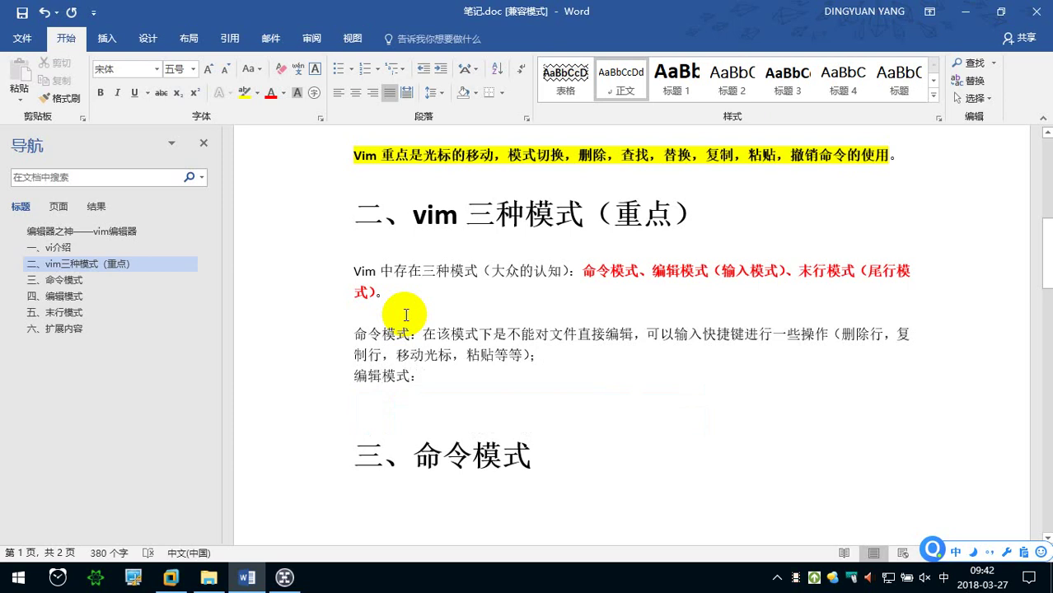
pyautogui.write('在该')
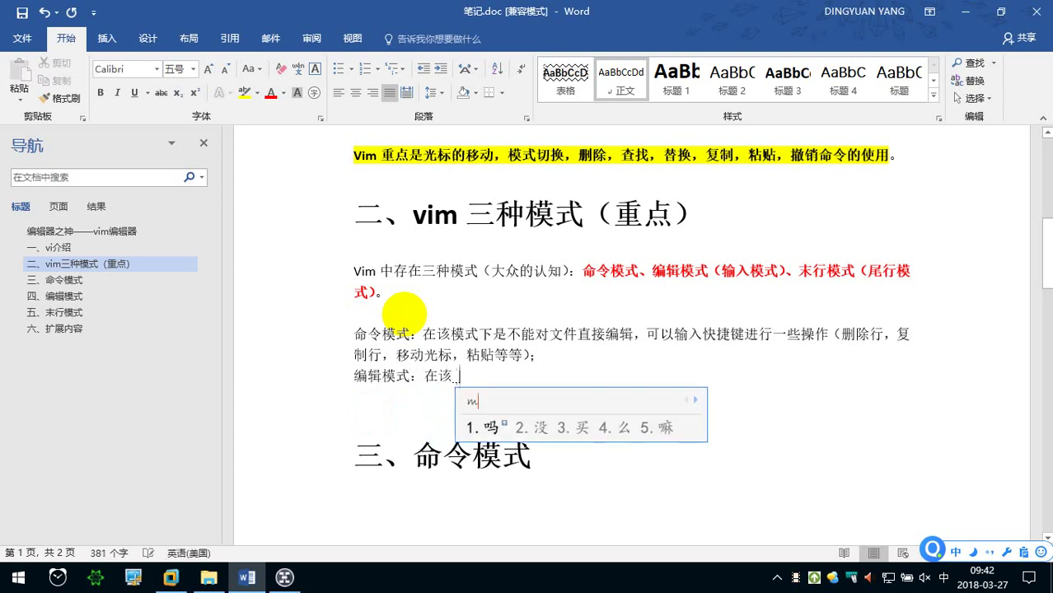
pyautogui.write('模式下可以对')
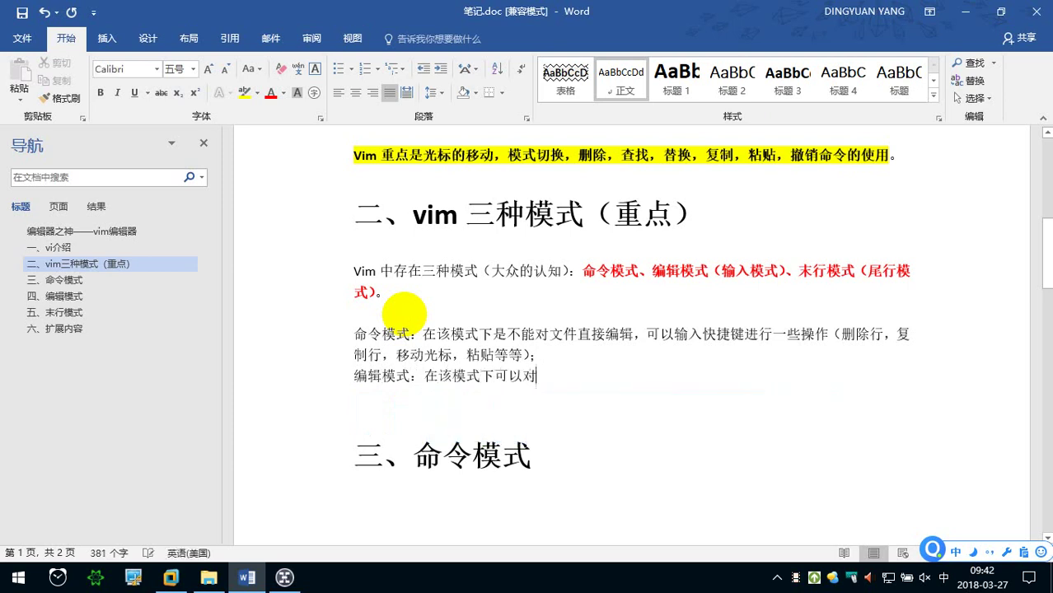
pyautogui.write('文件的')
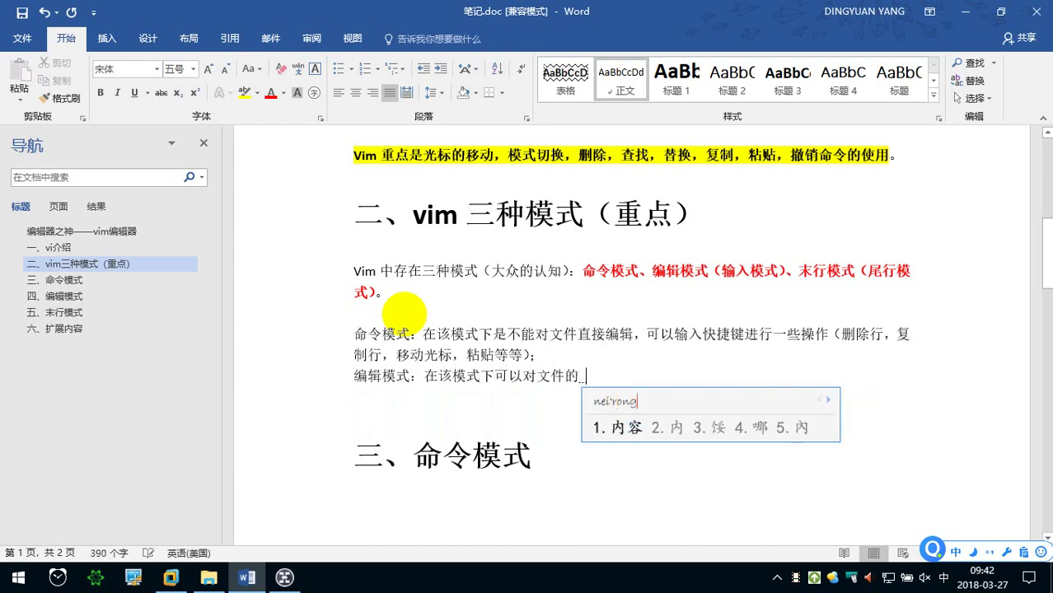
pyautogui.write('内容进行编辑；')
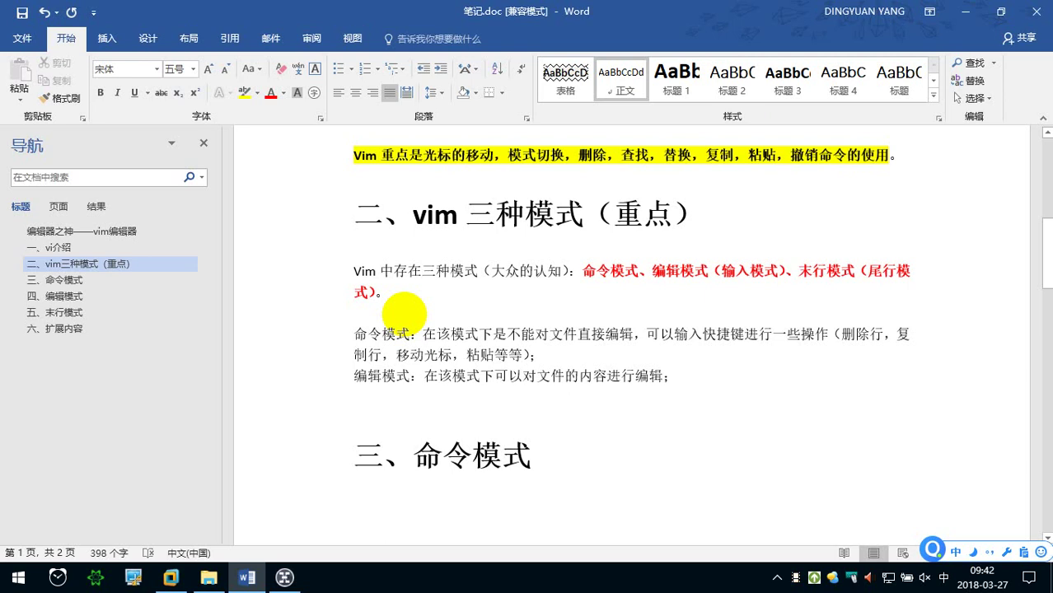
pyautogui.press('Return')
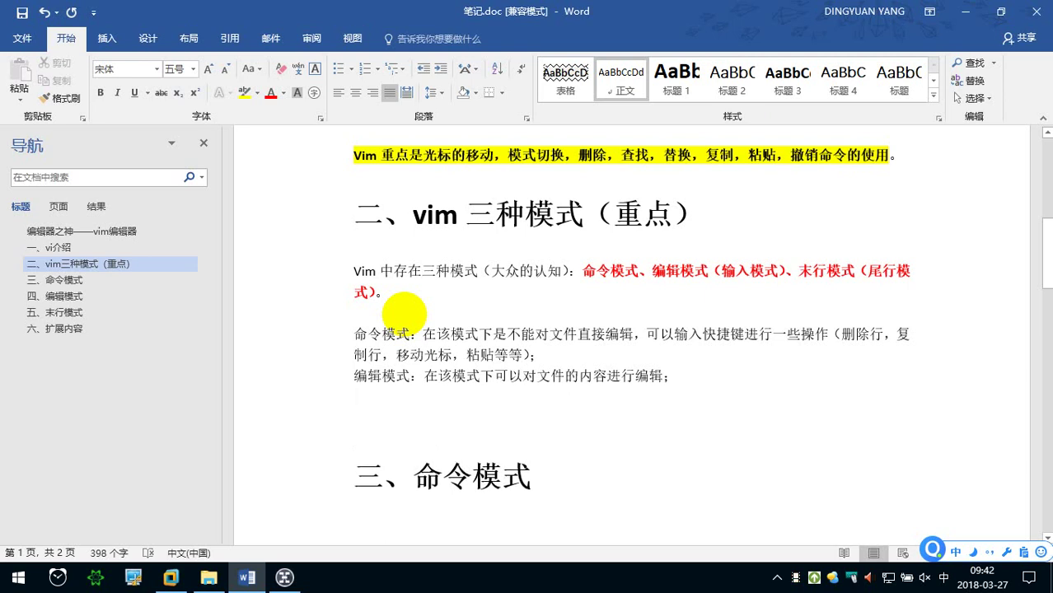
# Type '末行模式：可以在末行输入命令对文件进行操作'
pyautogui.write("末行mo'shi")
pyautogui.press('space')
pyautogui.write('：')
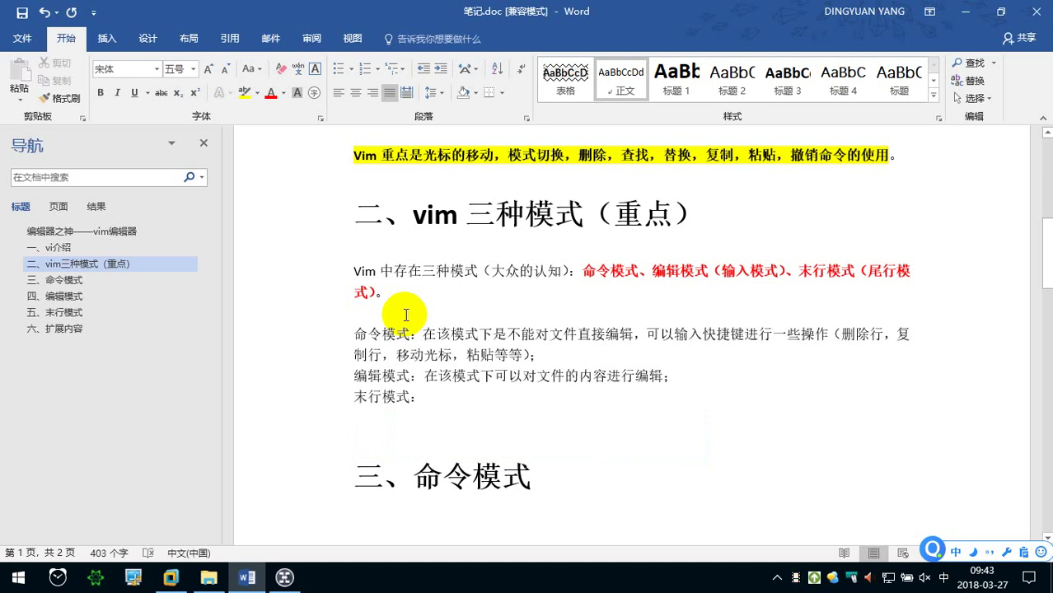
pyautogui.write('可以在mohang')
pyautogui.press('space')
pyautogui.write('shuru')
pyautogui.press('space')
pyautogui.write('mingling l2d3wenjian jinxing ')
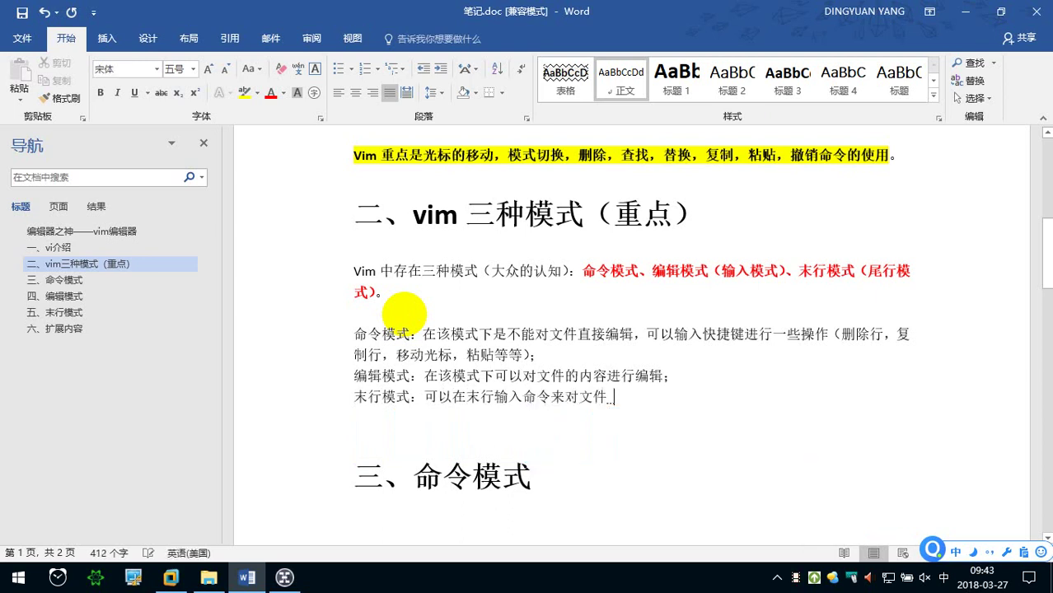
pyautogui.write('caozuo')
pyautogui.press('space')
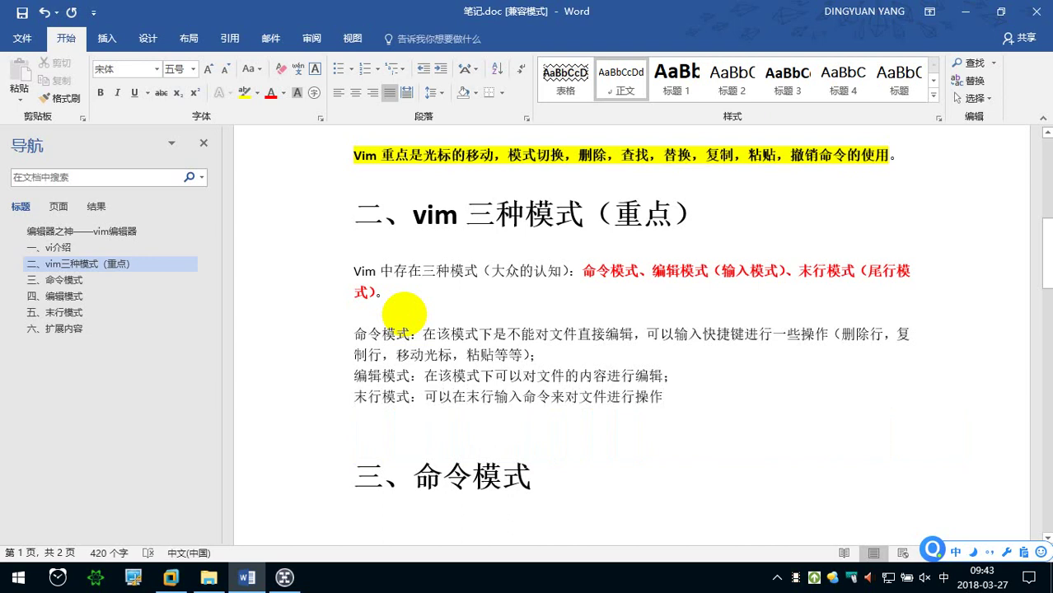
# Start a bracketed list with 搜索、替换、保存、
pyautogui.write('()')
pyautogui.press('Left')
pyautogui.write('sousuo')
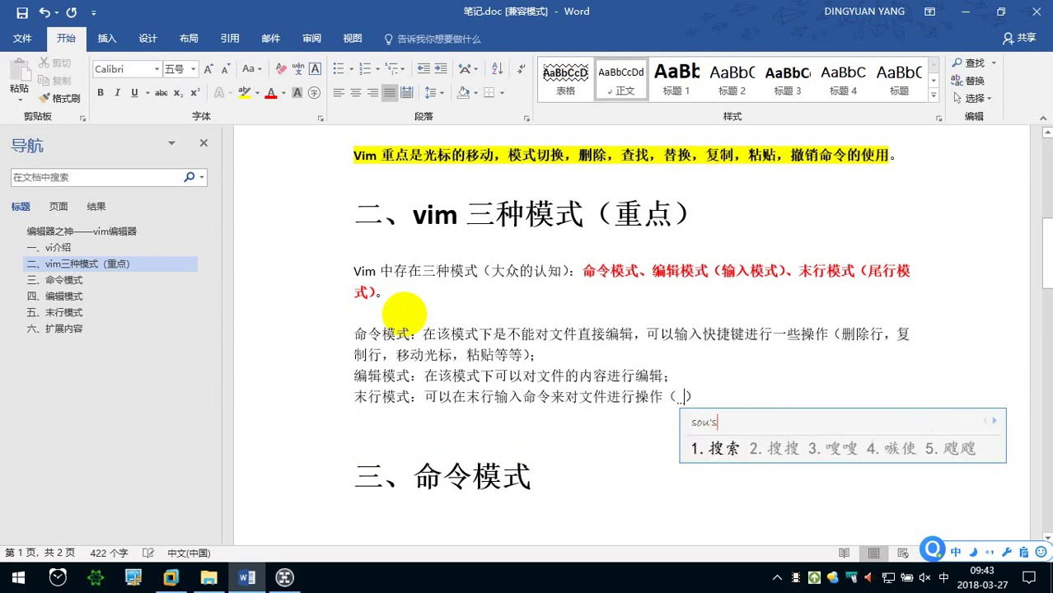
pyautogui.press('space')
pyautogui.press('\\')
pyautogui.write('tih')
pyautogui.press('space')
pyautogui.press('\\')
pyautogui.write('baocun')
pyautogui.press('space')
pyautogui.press('\\')
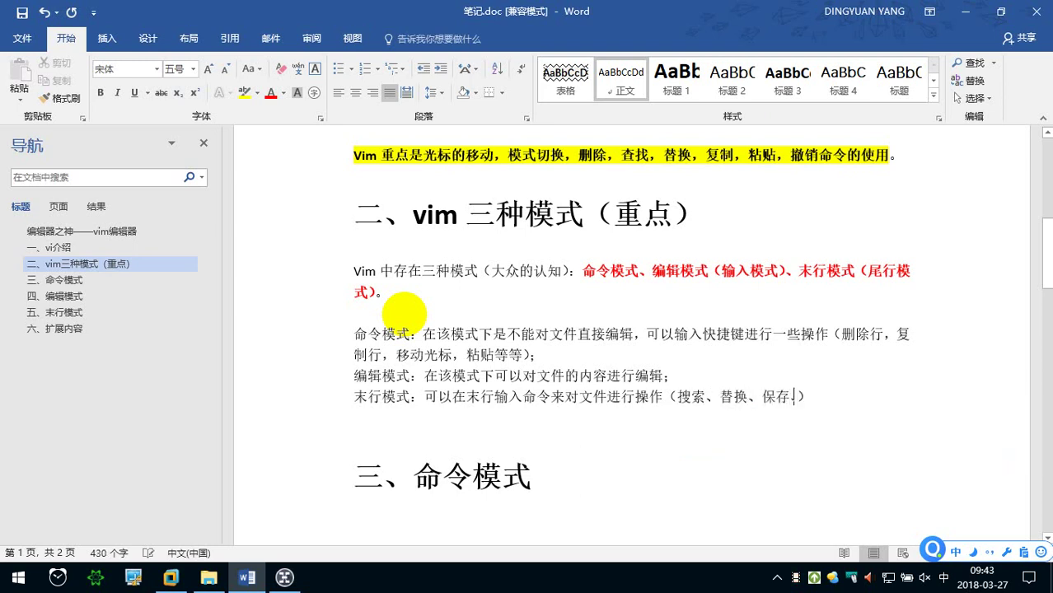
# Finish the list with 退出、撤销、高亮等等 and end the line with ；
pyautogui.write("tui'ch")
pyautogui.press('space')
pyautogui.press('\\')
pyautogui.write("ce'xia")
pyautogui.press('BackSpace')
pyautogui.press('BackSpace')
pyautogui.press('BackSpace')
pyautogui.press('BackSpace')
pyautogui.write('hexiao')
pyautogui.press('space')
pyautogui.press('\\')
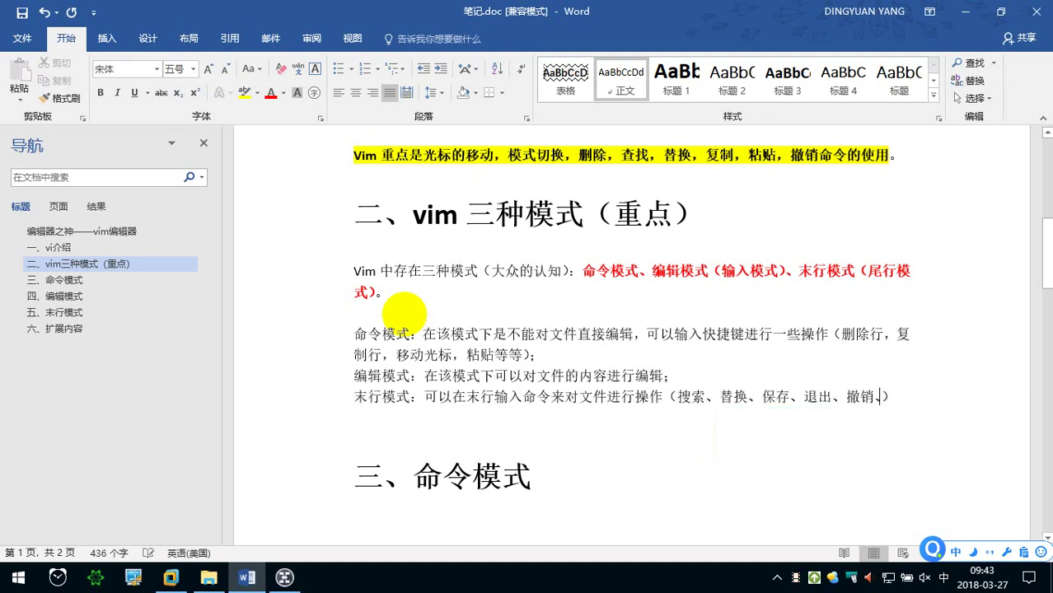
pyautogui.write('gao')
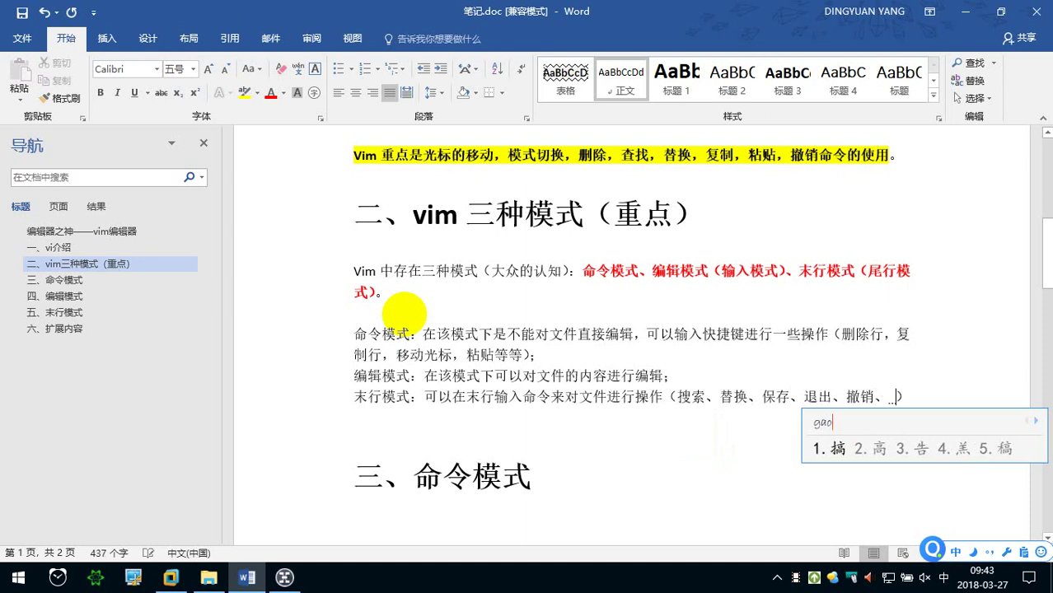
pyautogui.write("'liang")
pyautogui.press('space')
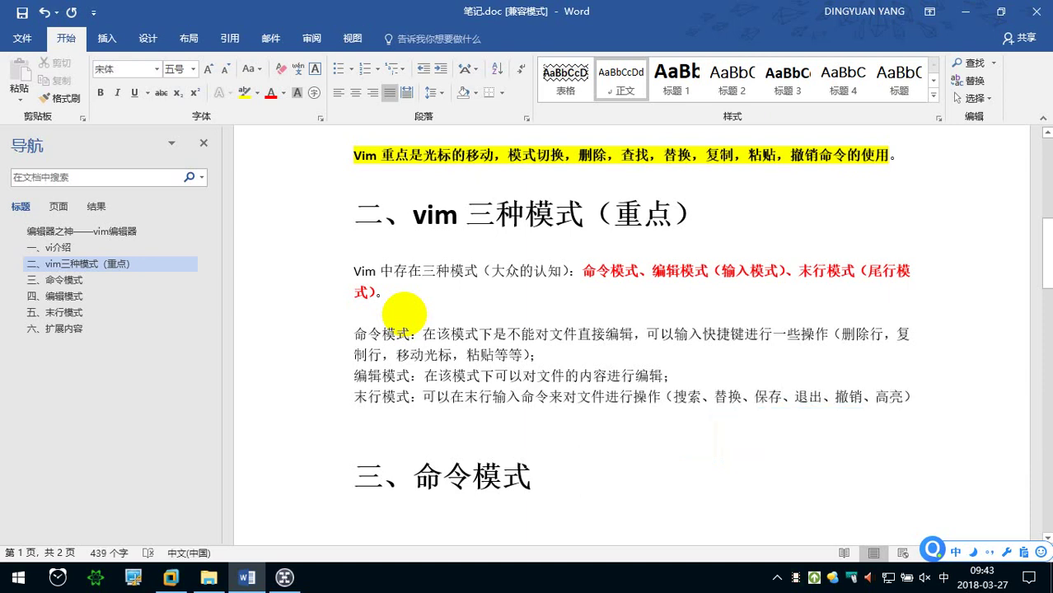
pyautogui.write('dengdeng')
pyautogui.press('space')
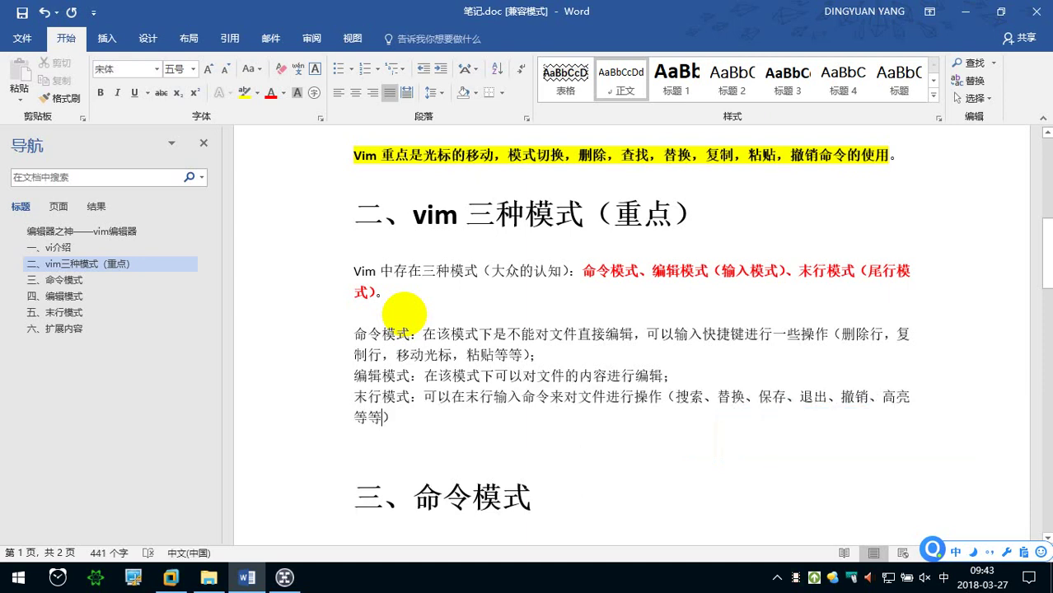
pyautogui.write('；')
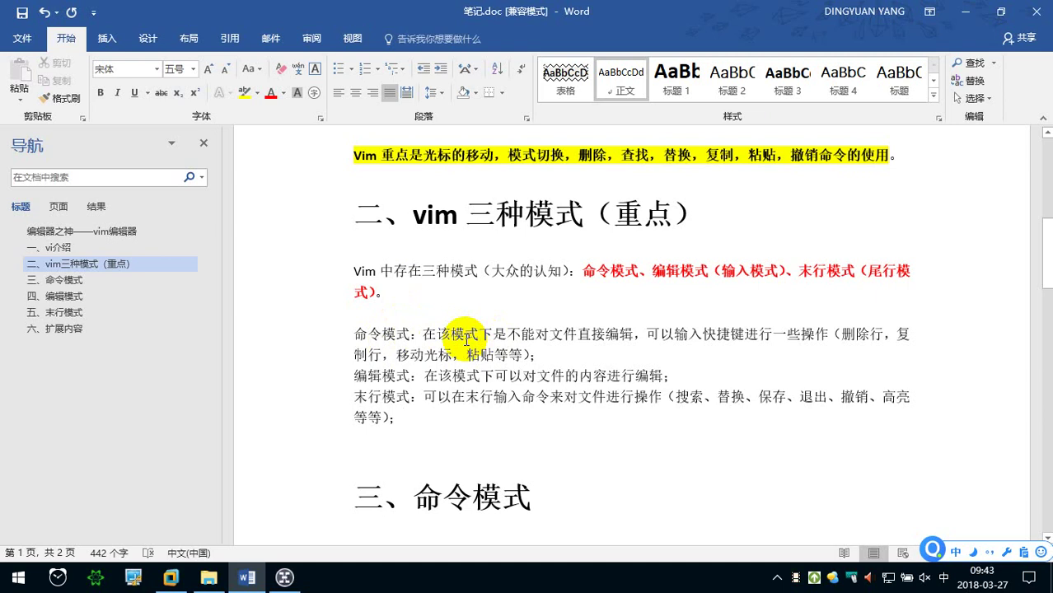
# Add the note 【打开文件之后默认进入的模式】 after 粘贴等等） in the 命令模式 line
pyautogui.click(532, 355)
pyautogui.write('【】')
pyautogui.press('Left')
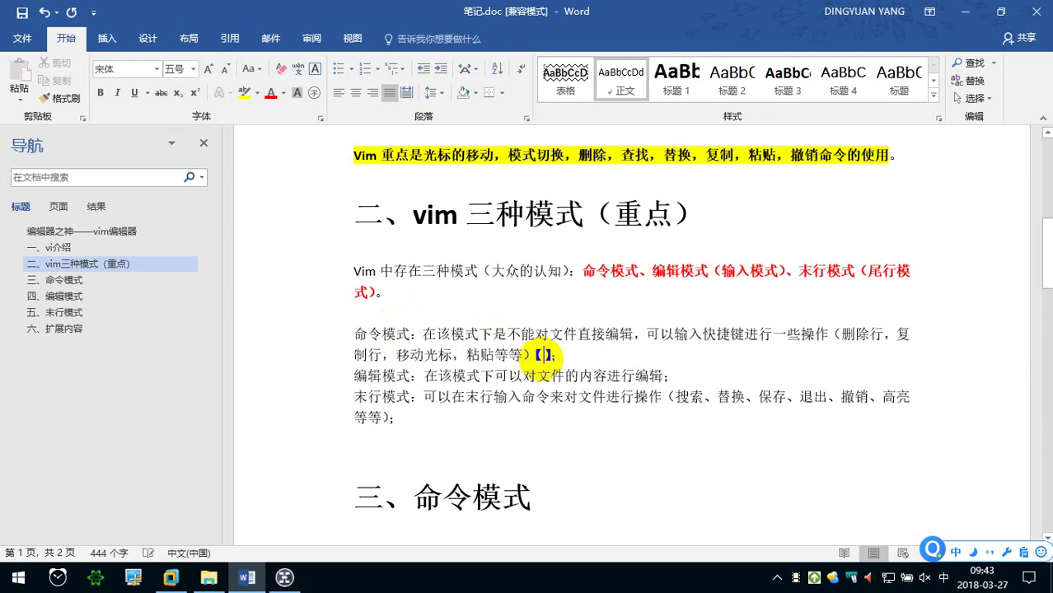
pyautogui.write('打开')
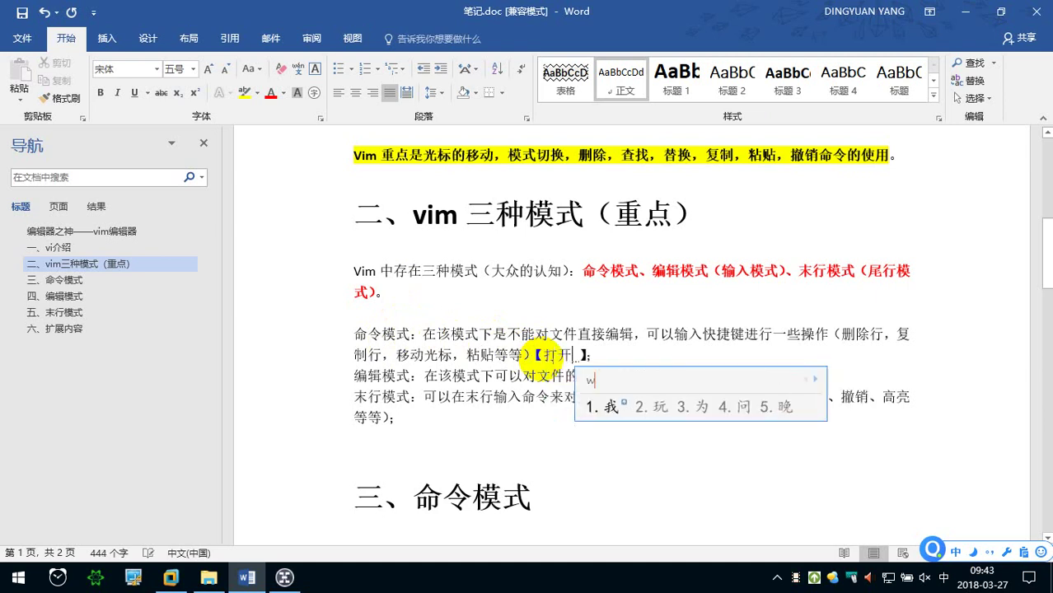
pyautogui.write('文件之后默认进入的')
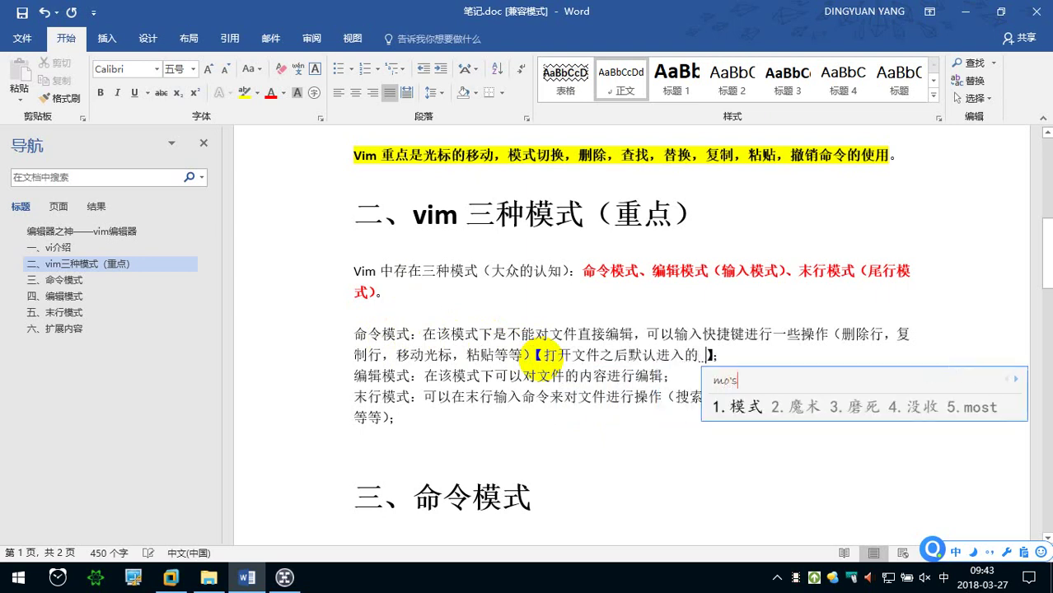
pyautogui.write('模式')
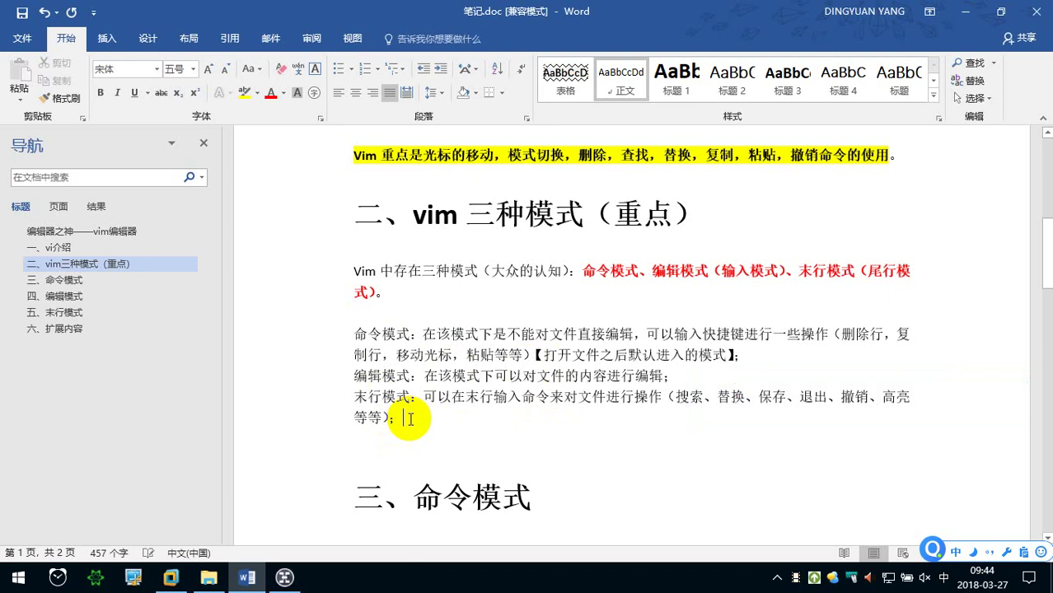
# Add a blank line below the mode descriptions and apply the bold boxed 表格 style to them
pyautogui.moveTo(410, 418); pyautogui.dragTo(345, 362)
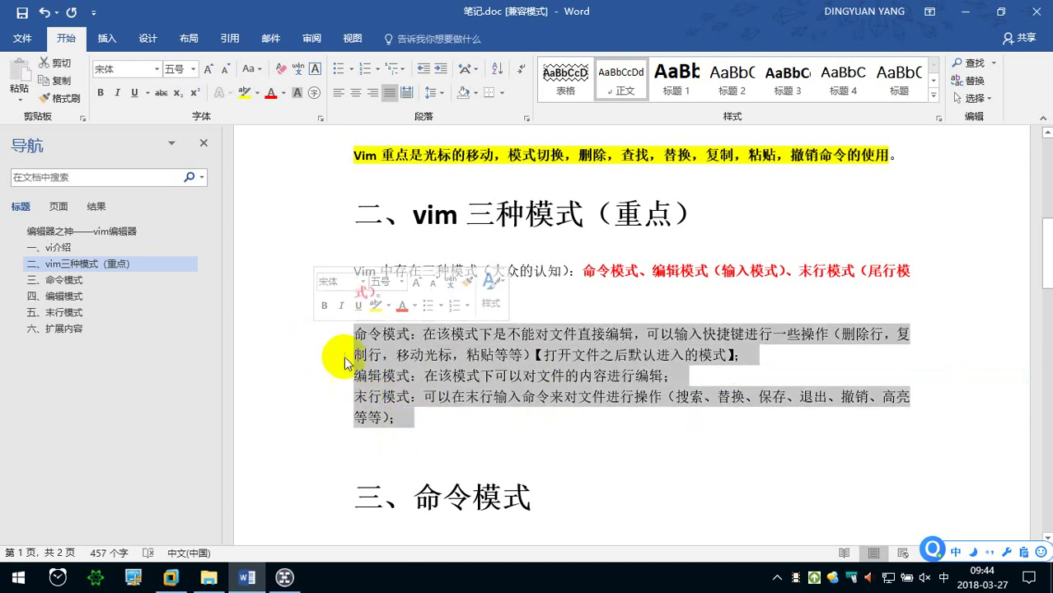
pyautogui.click(518, 431)
pyautogui.press('Return')
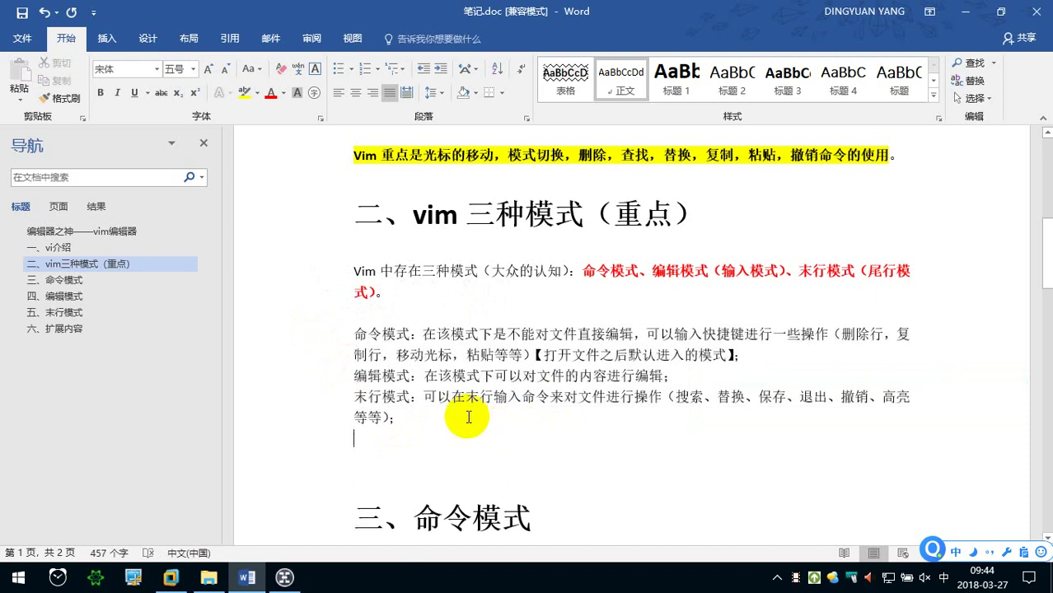
pyautogui.moveTo(410, 418); pyautogui.dragTo(330, 353)
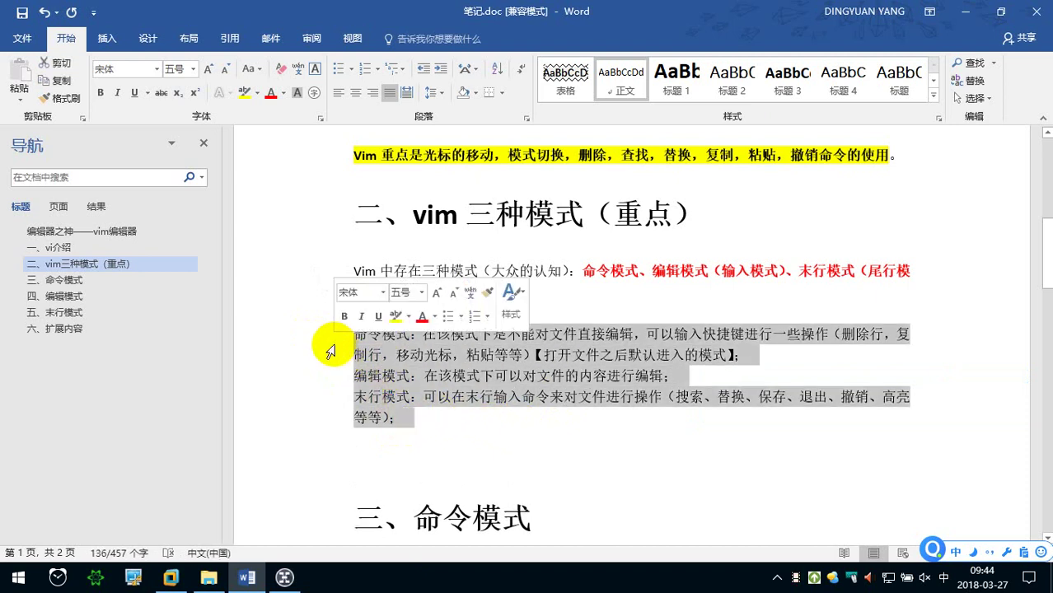
pyautogui.hotkey('ctrl', 'shift', 's')
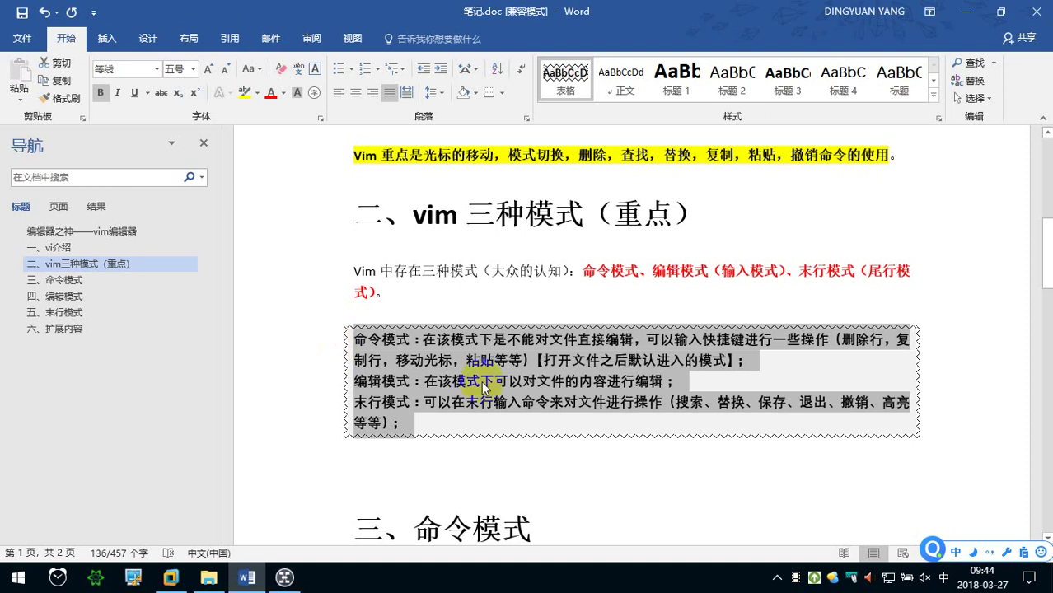
pyautogui.click(521, 384)
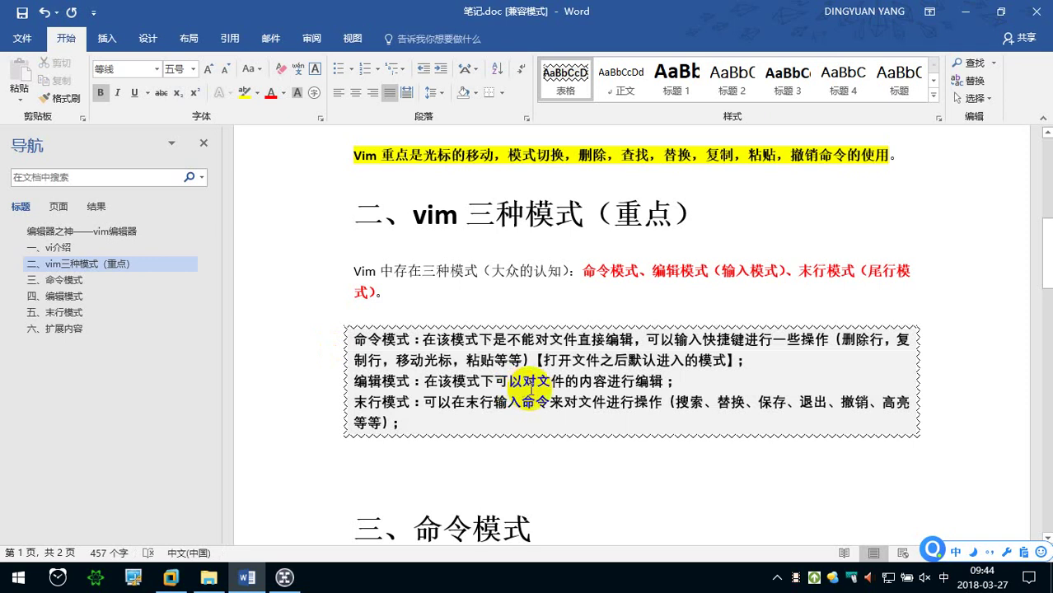
# Highlight the note 打开文件之后默认进入的模式 in yellow
pyautogui.moveTo(544, 360); pyautogui.dragTo(729, 363)
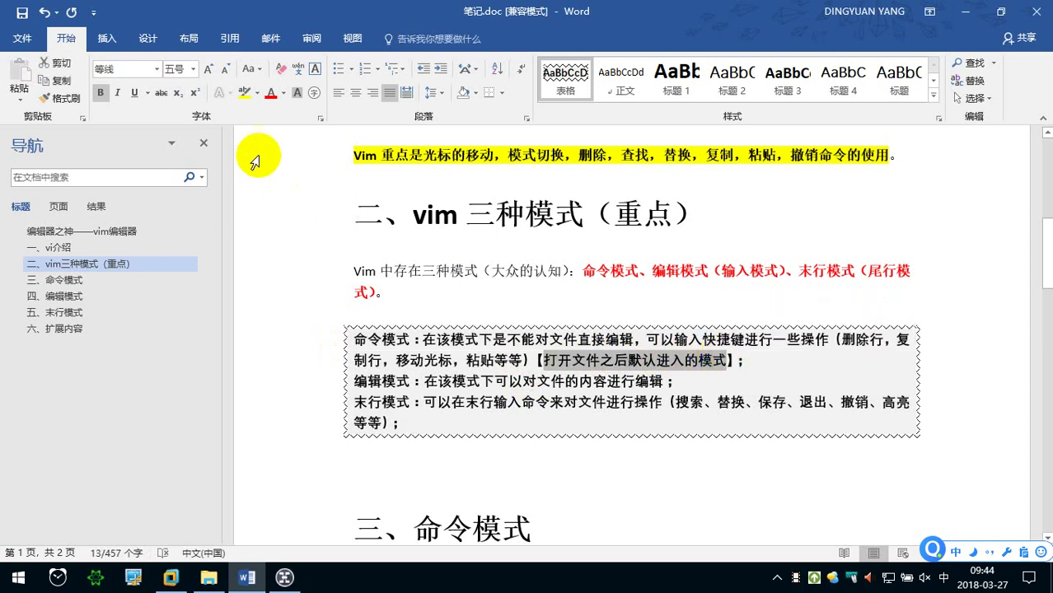
pyautogui.click(256, 93)
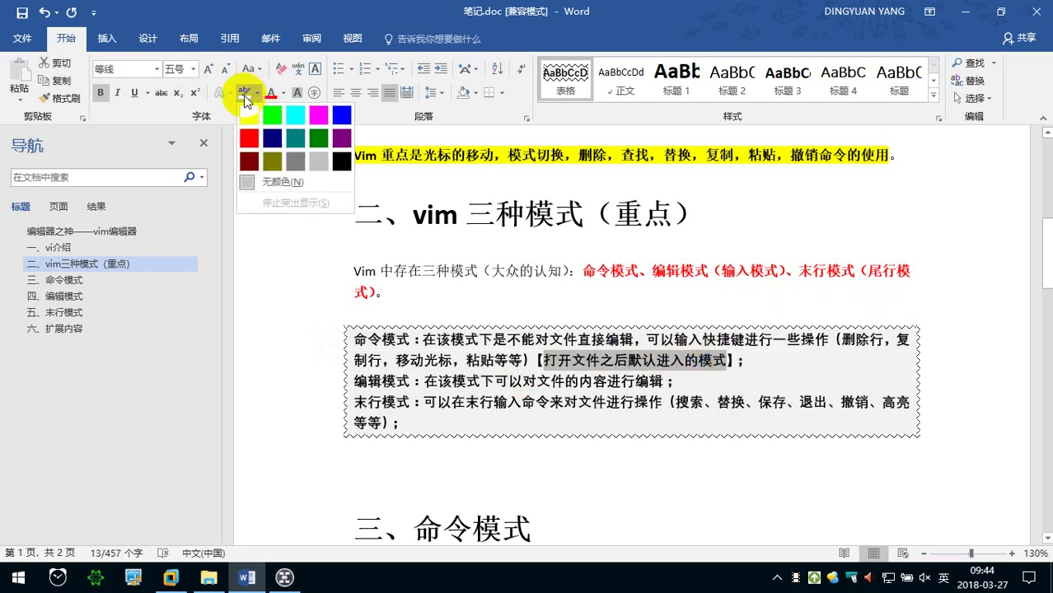
pyautogui.click(244, 95)
# Tidy the blank lines below the box, leaving one above 三、命令模式
pyautogui.click(404, 463)
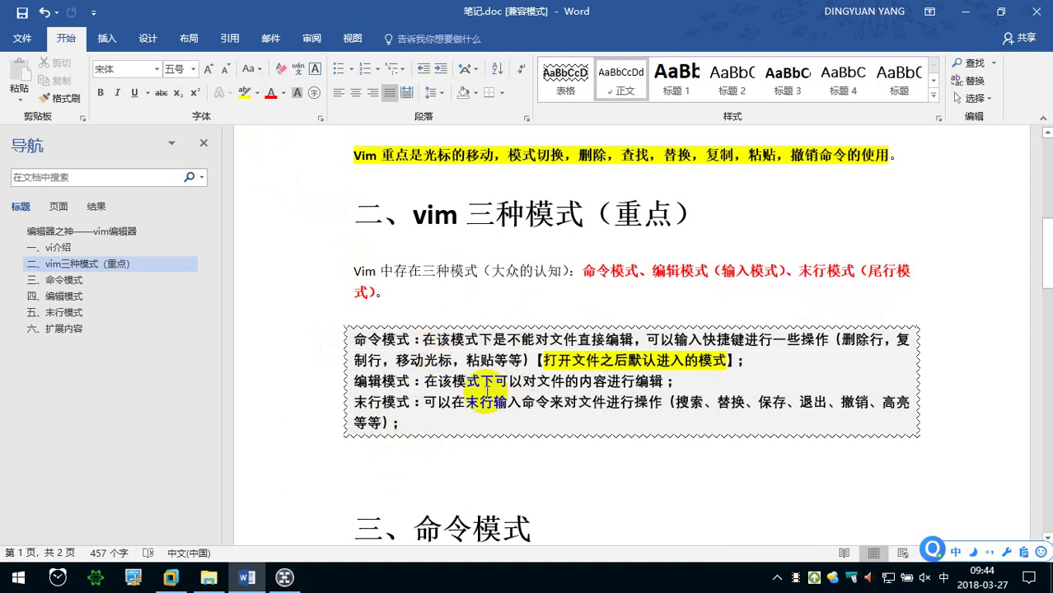
pyautogui.press('BackSpace')
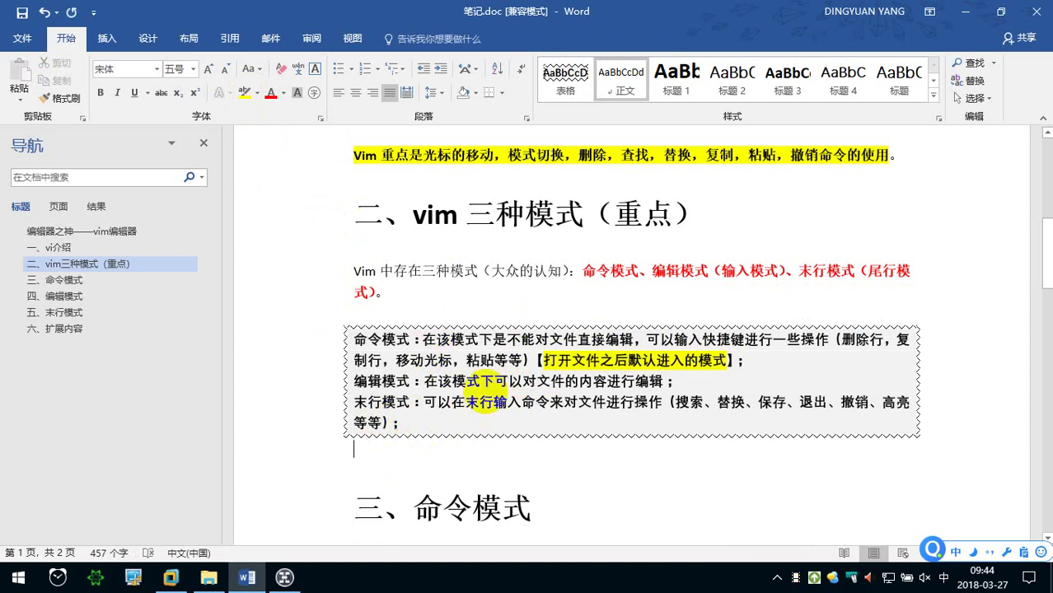
pyautogui.scroll(-1, 485, 402)
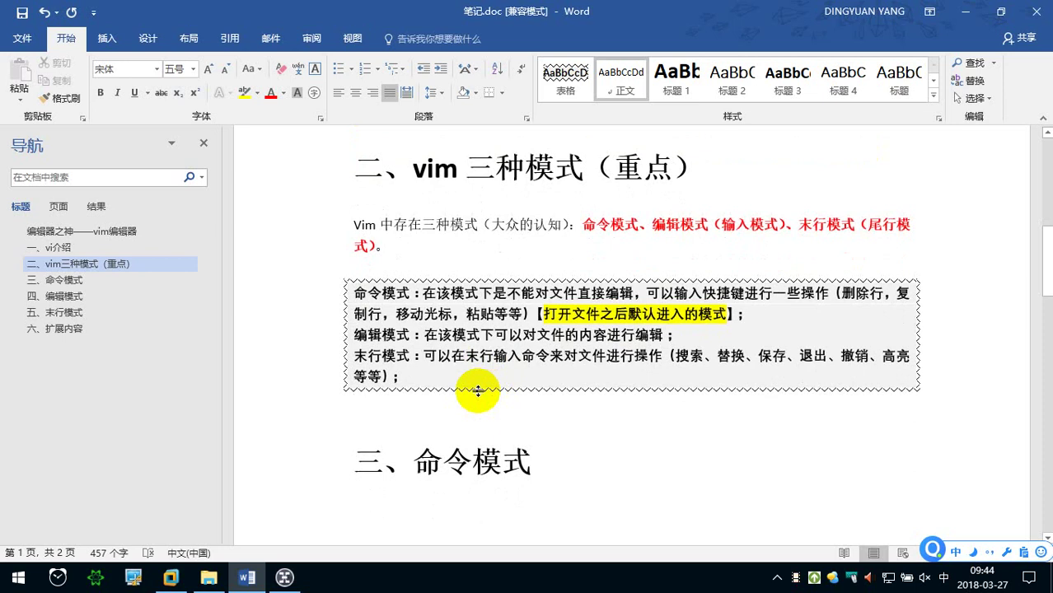
pyautogui.press('Return')
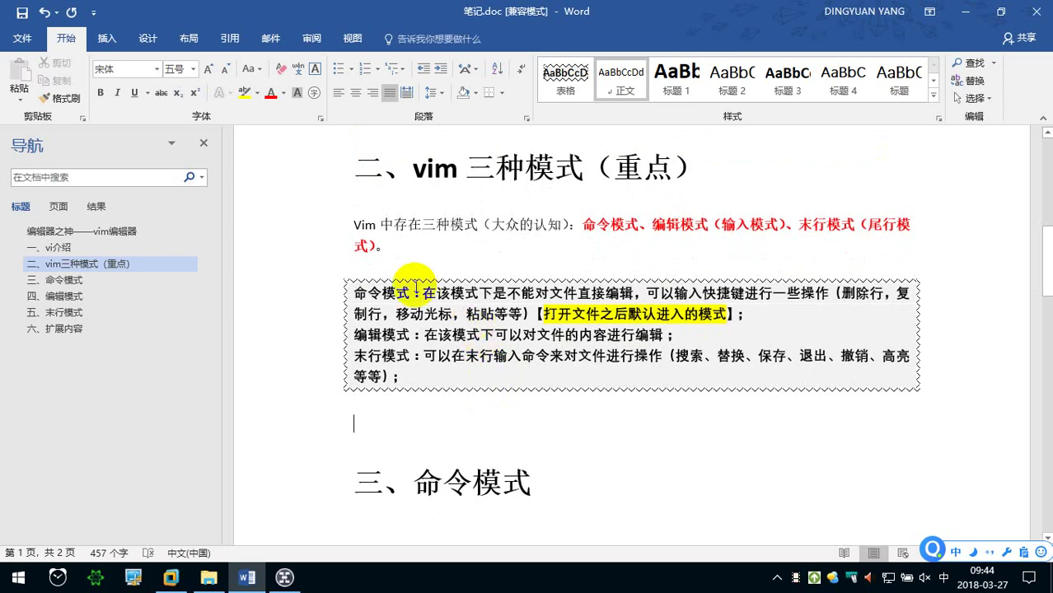
# Type 'Vim的打开文件的方式（4 种）：' and start a new line
pyautogui.doubleClick(381, 293)
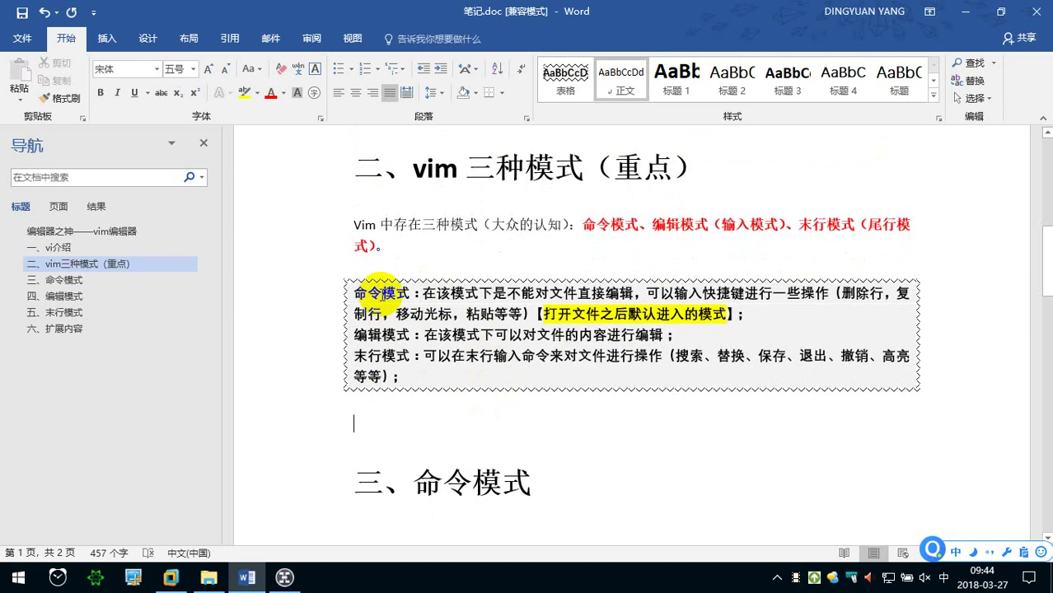
pyautogui.write('Vim的')
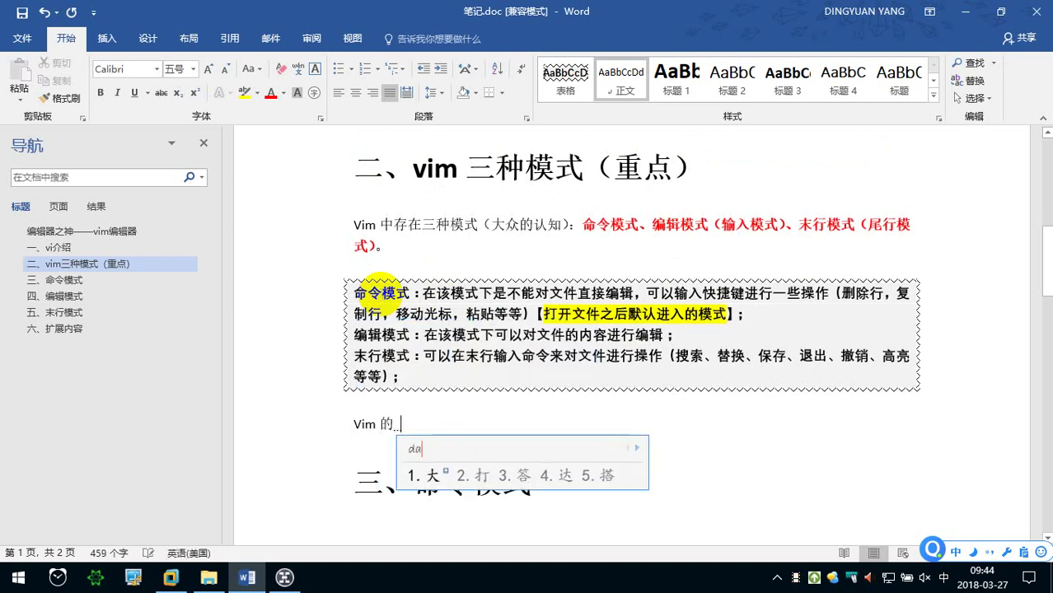
pyautogui.write('打开文件的')
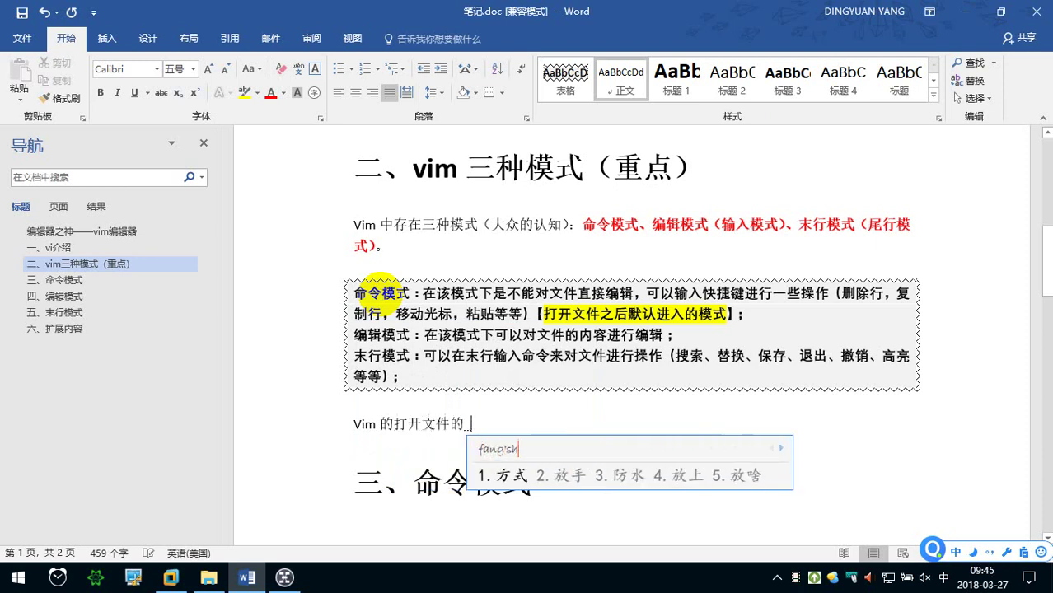
pyautogui.write('方式')
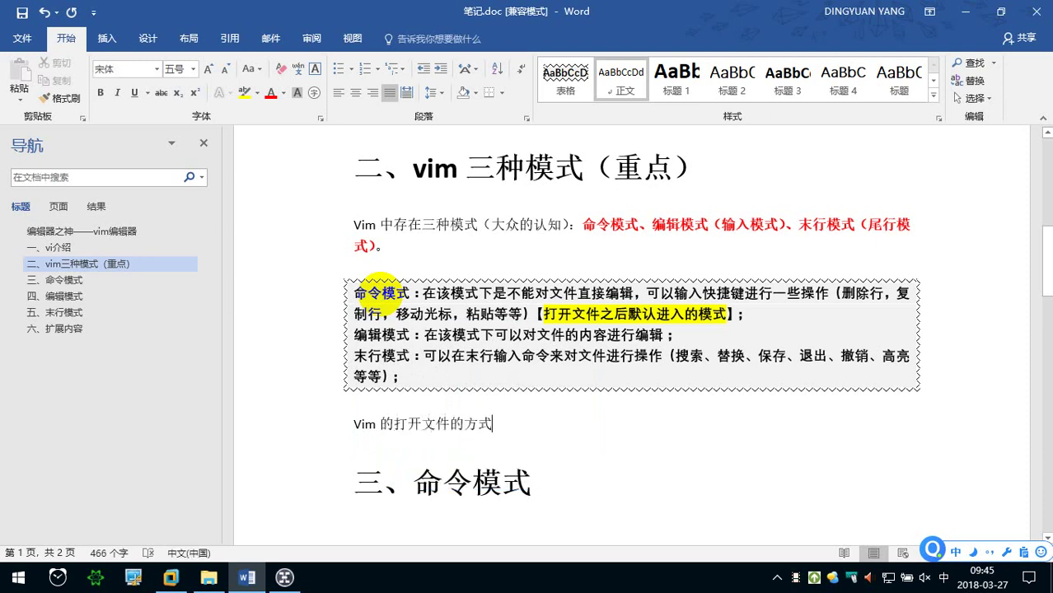
pyautogui.write('（）')
pyautogui.press('Left')
pyautogui.write('4 中')
pyautogui.press('BackSpace')
pyautogui.write('种')
pyautogui.press('Right')
pyautogui.write('：')
pyautogui.press('Return')
# Insert '，要求掌握的就前三种' after 4 种 inside the brackets
pyautogui.scroll(-2, 382, 288)
pyautogui.click(531, 331)
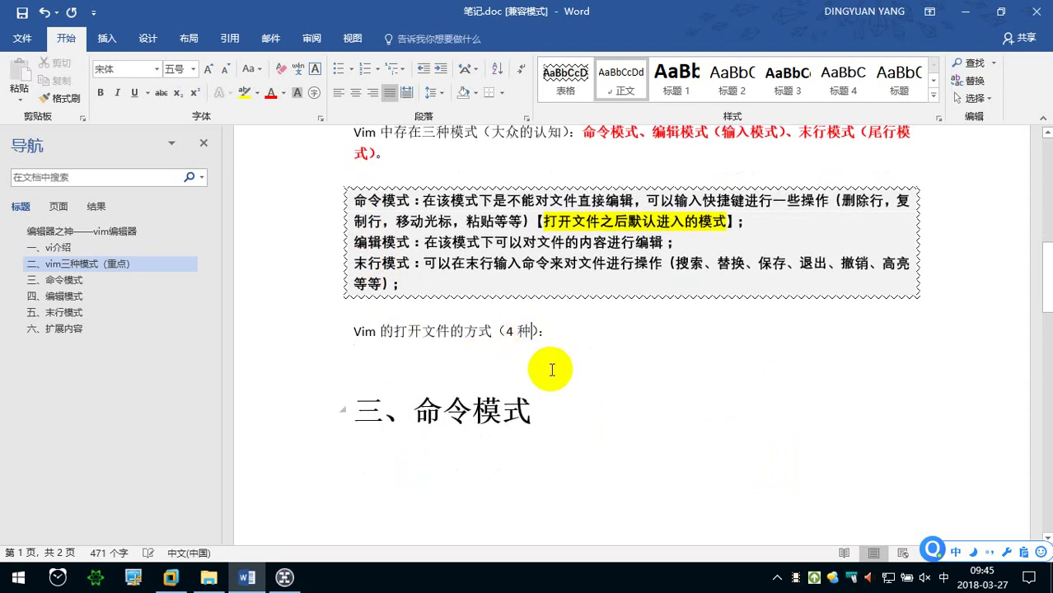
pyautogui.write('，yaoqi')
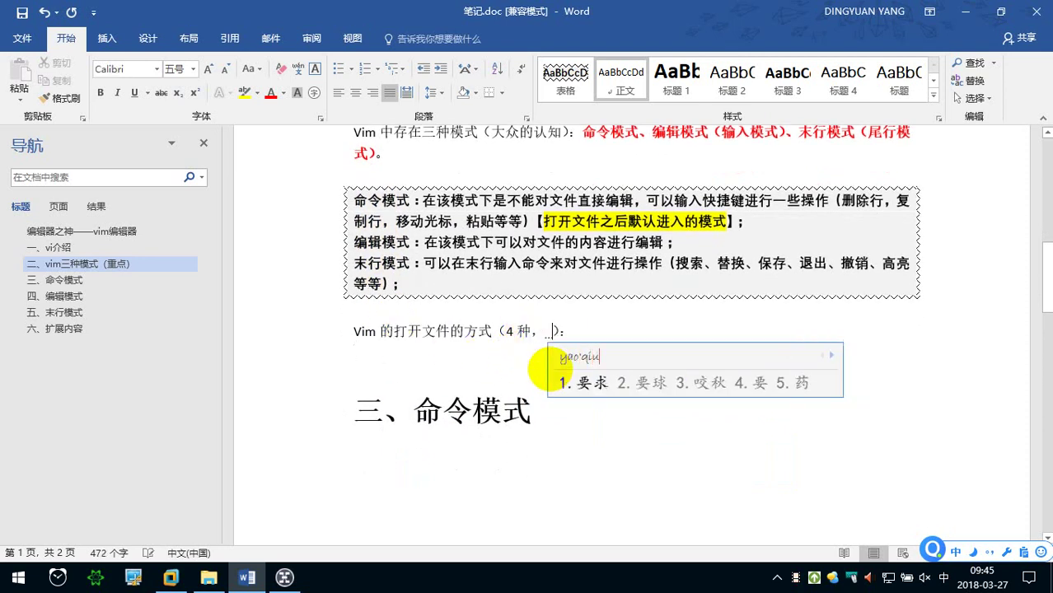
pyautogui.write('u zhangwo de j qian sanzho')
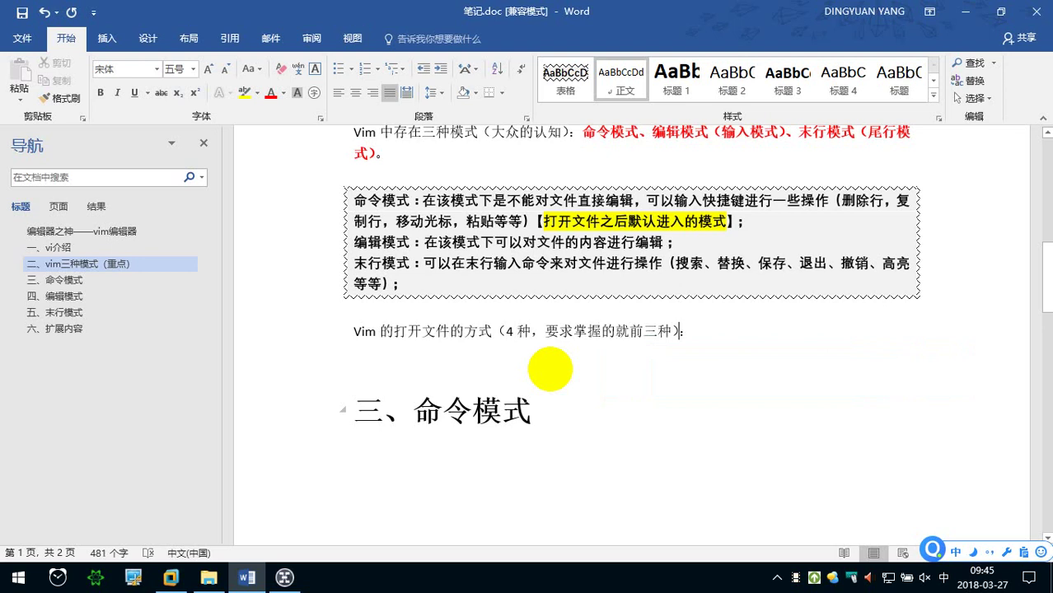
pyautogui.press('Return')
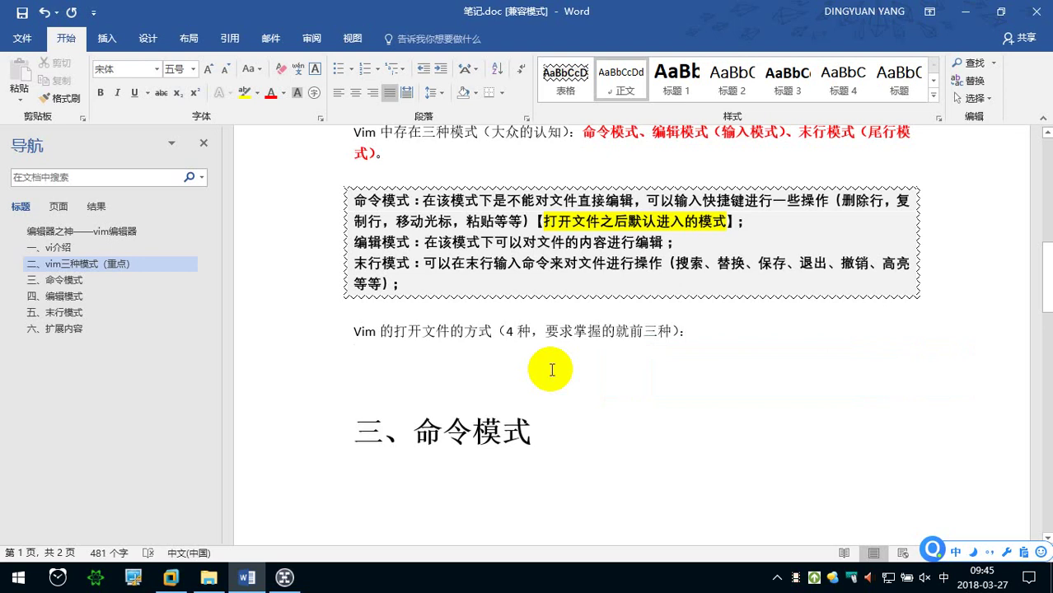
pyautogui.scroll(1, 519, 361)
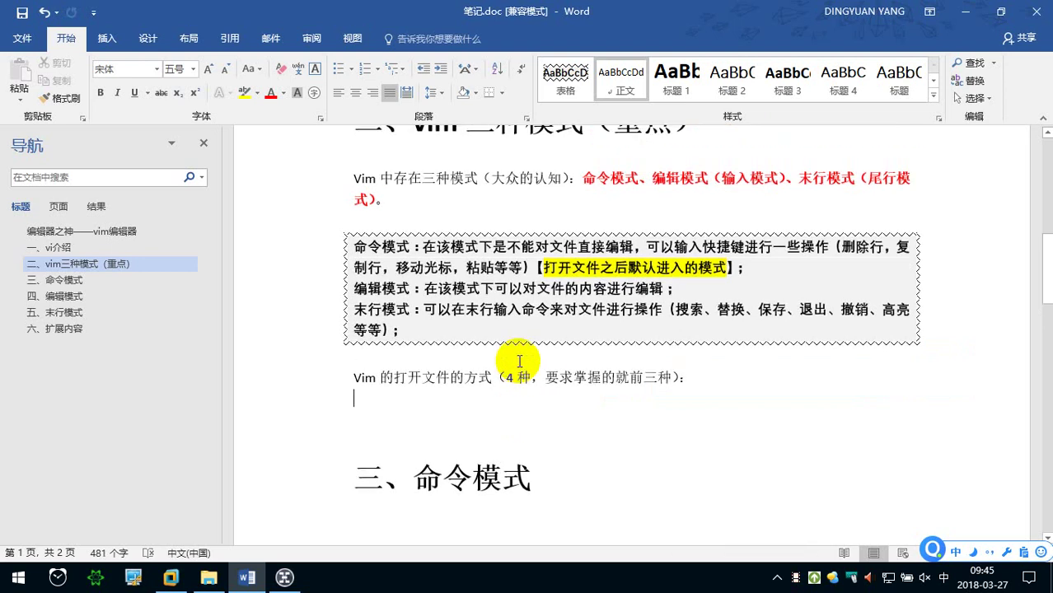
# Add the line '#vim 文件路径' with a tab and '作用：打开指定的文件'
pyautogui.scroll(-1, 519, 363)
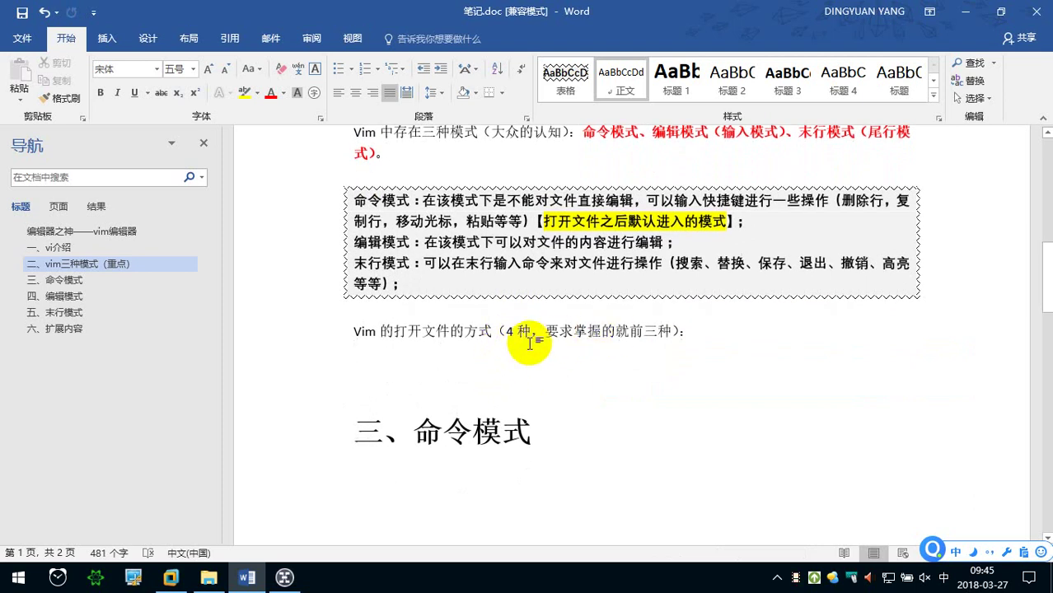
pyautogui.write('#')
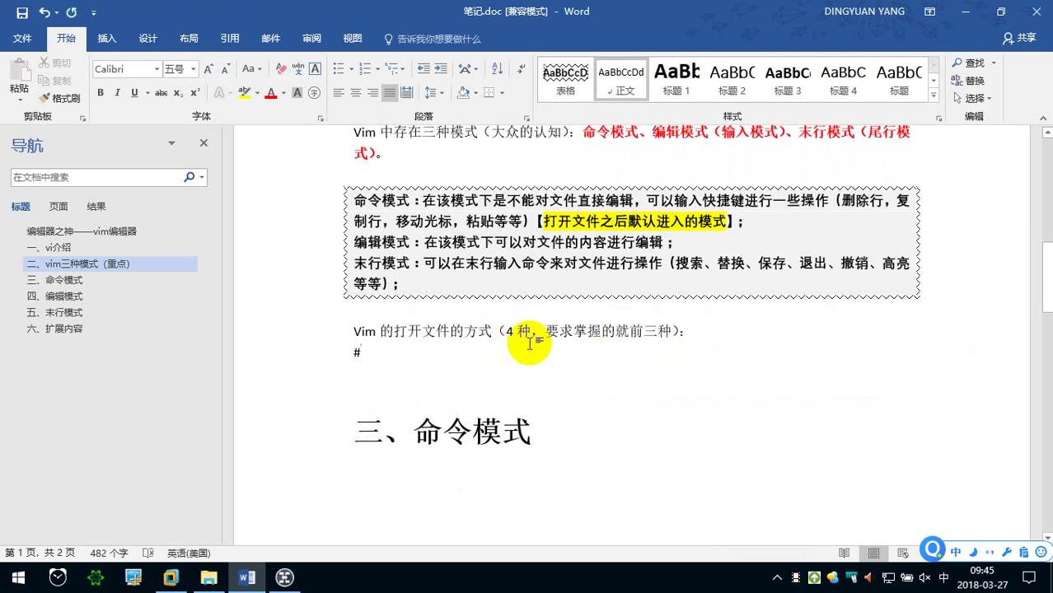
pyautogui.write('vim')
pyautogui.press('space')
pyautogui.press('BackSpace')
pyautogui.write('m')
pyautogui.press('Return')
pyautogui.write('文件路径')
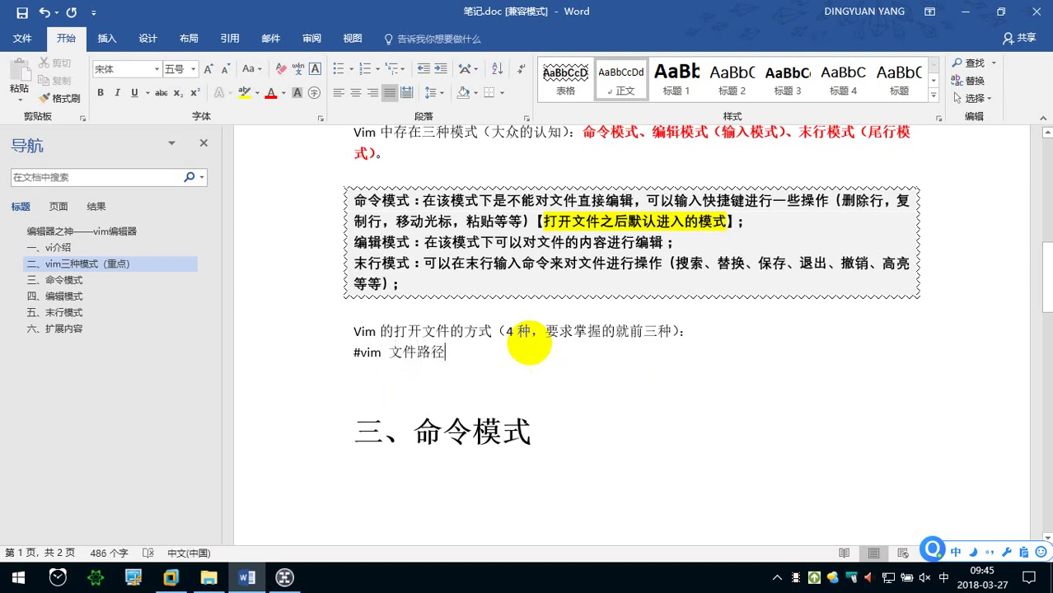
pyautogui.press('Tab')
pyautogui.press('Tab')
pyautogui.press('Tab')
pyautogui.write("zuo'yong")
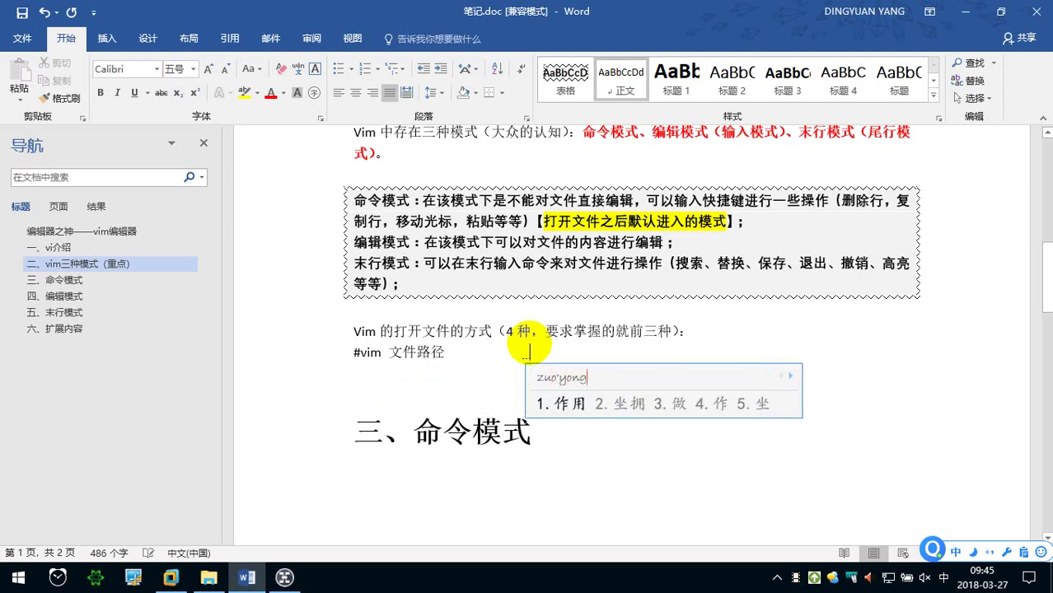
pyautogui.press('space')
pyautogui.write(':daa')
pyautogui.press('BackSpace')
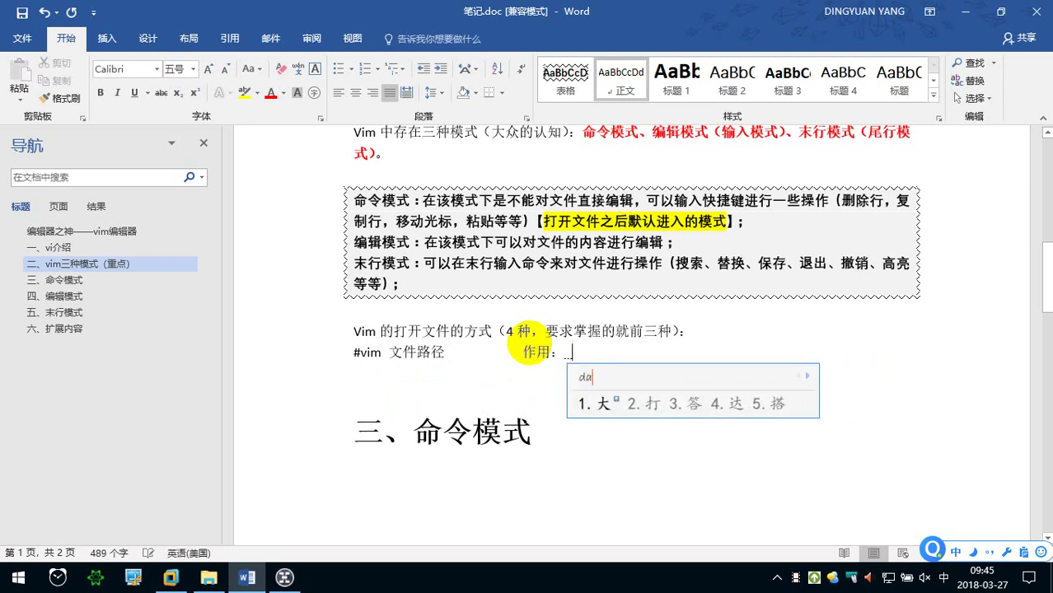
pyautogui.write('kai')
pyautogui.press('space')
pyautogui.write("zhi'di")
pyautogui.press('space')
pyautogui.write('dewenjian')
pyautogui.press('space')
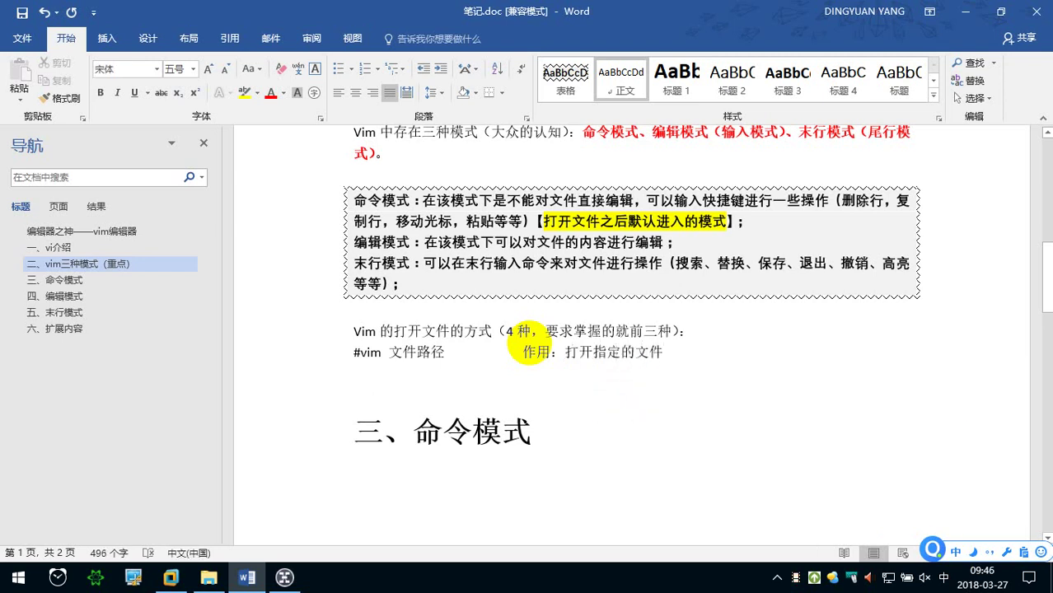
pyautogui.press('Return')
# Add '#vim +数字 文件的路径' with '作用：打开指定的文件，并且将光标移动到指定行'
pyautogui.write('#vim')
pyautogui.press('Return')
pyautogui.write('+数字')
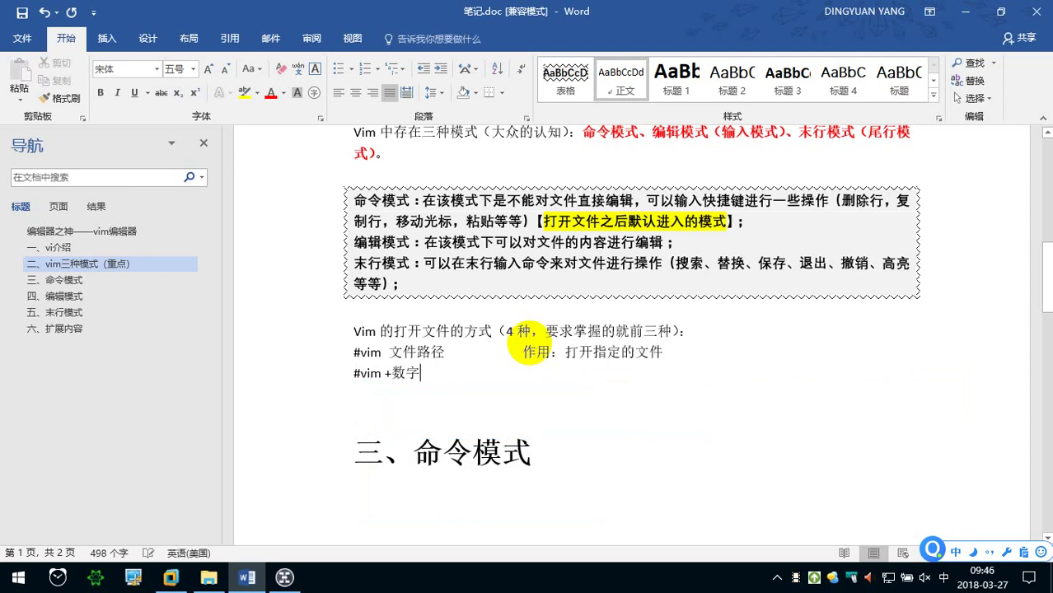
pyautogui.press('Left')
pyautogui.press('Left')
pyautogui.press('Left')
pyautogui.press('Left')
pyautogui.press('Down')
pyautogui.press('Down')
pyautogui.press('Down')
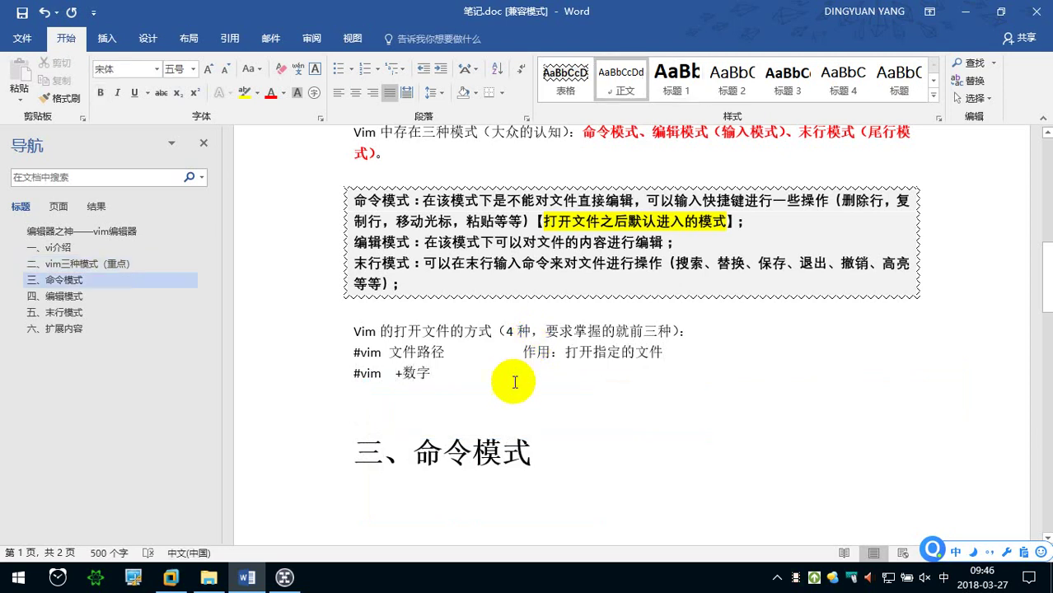
pyautogui.click(494, 374)
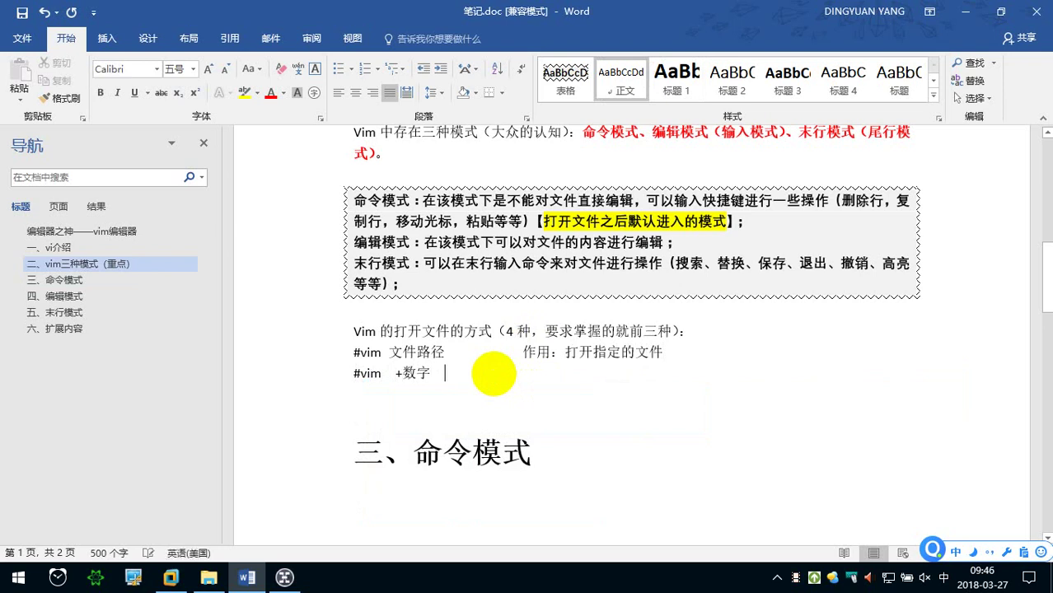
pyautogui.write('文件的路径')
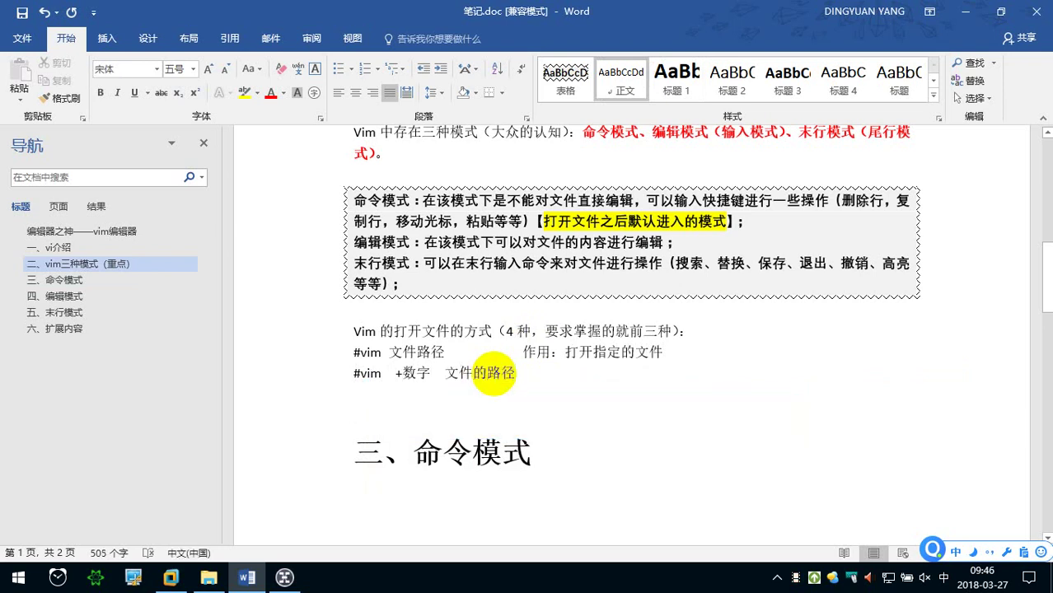
pyautogui.press('Tab')
pyautogui.press('Tab')
pyautogui.write('作用：')
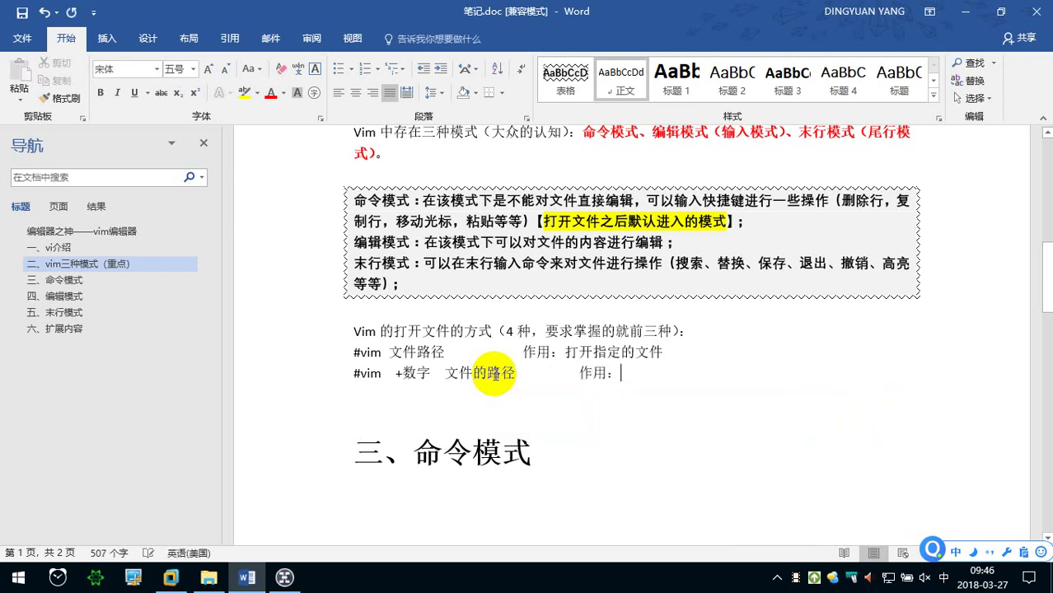
pyautogui.write('打开')
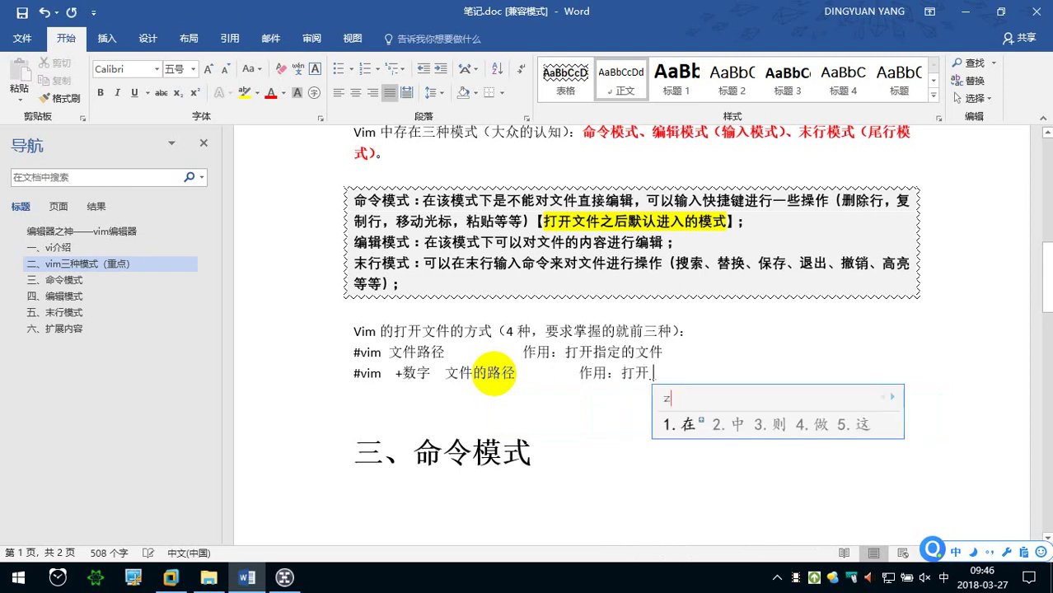
pyautogui.write('指定的文件，')
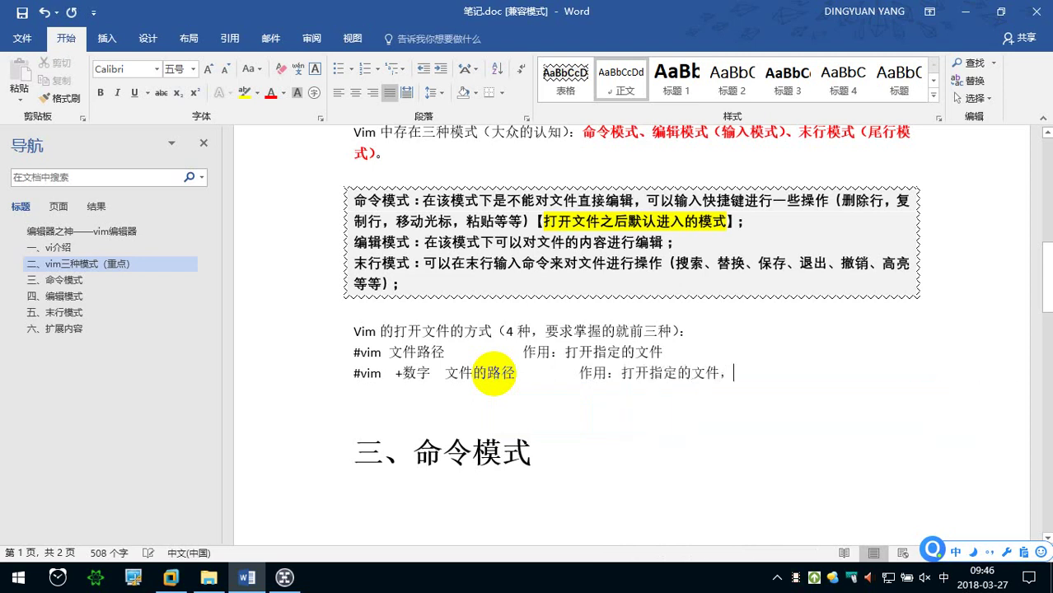
pyautogui.write('并且将光标移动到指定')
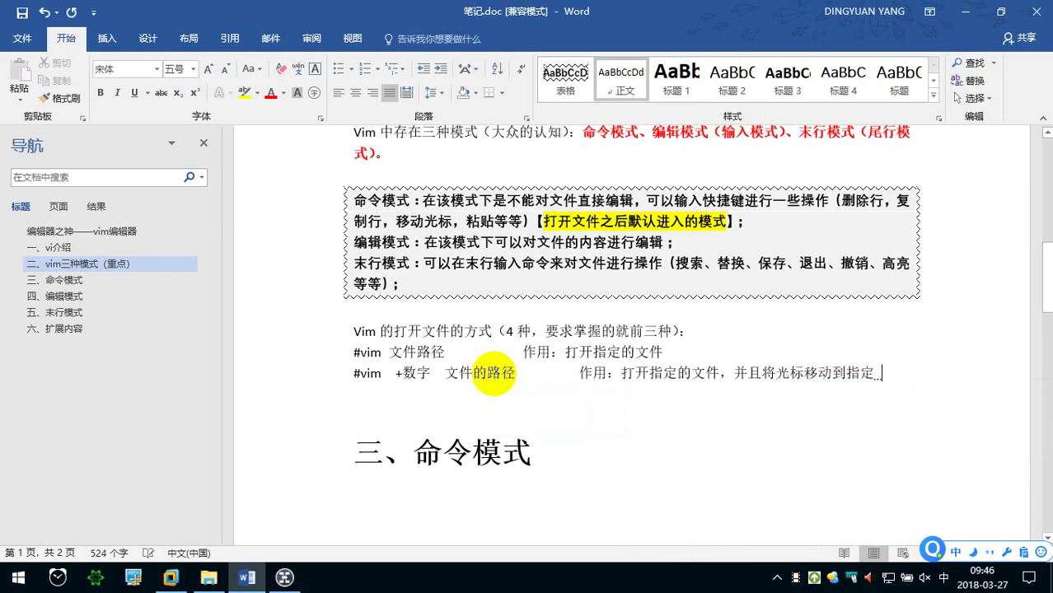
pyautogui.write('行')
pyautogui.press('Return')
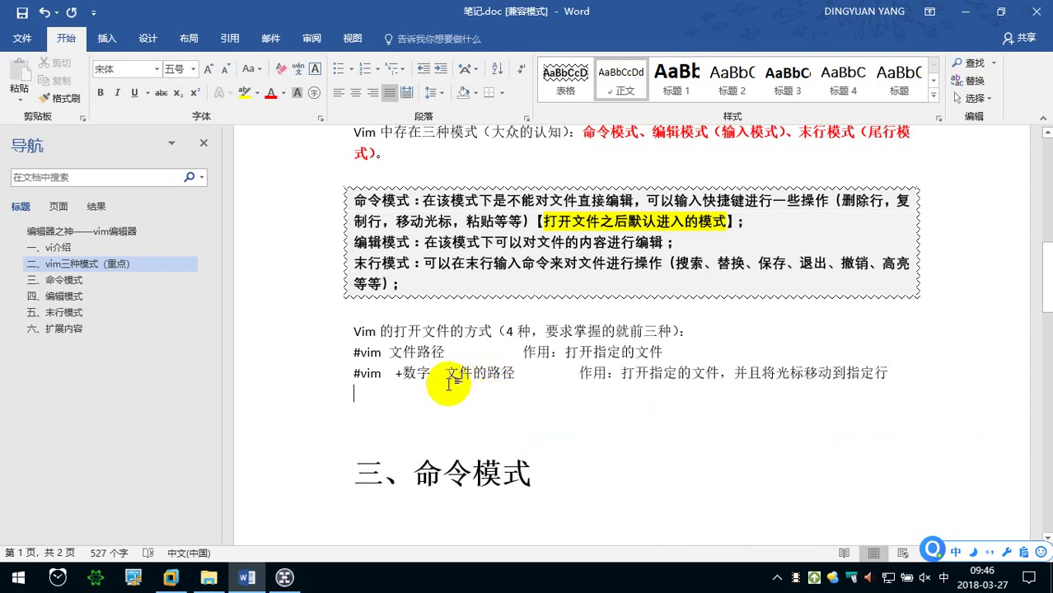
# Add the line '#vim +/关键词 文件的路径' with description 作用：打开指定的文件，并且高亮显示
pyautogui.moveTo(403, 373); pyautogui.dragTo(430, 375)
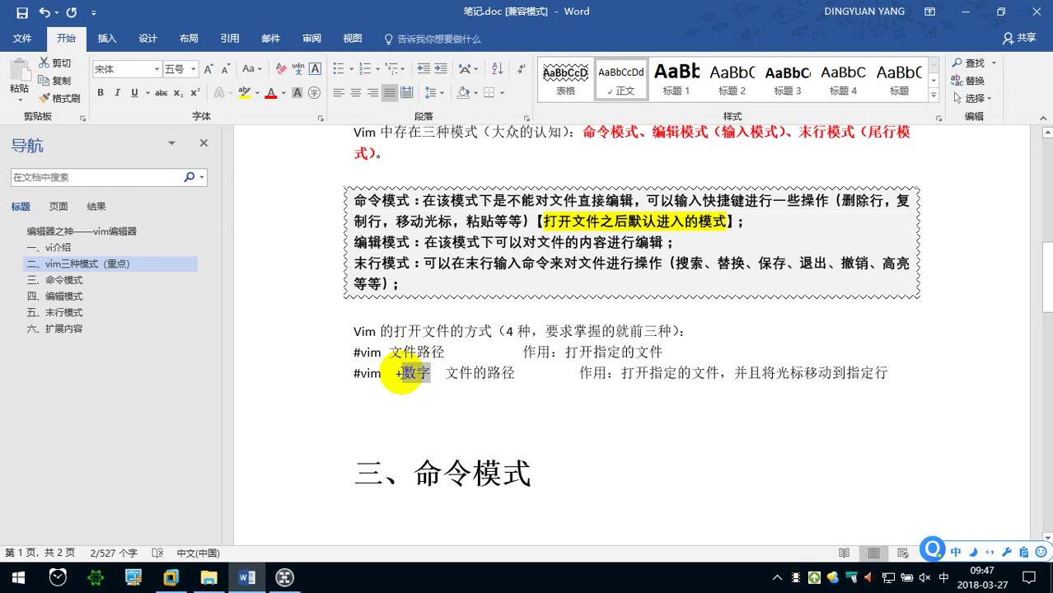
pyautogui.click(906, 374)
pyautogui.press('Return')
pyautogui.write('#')
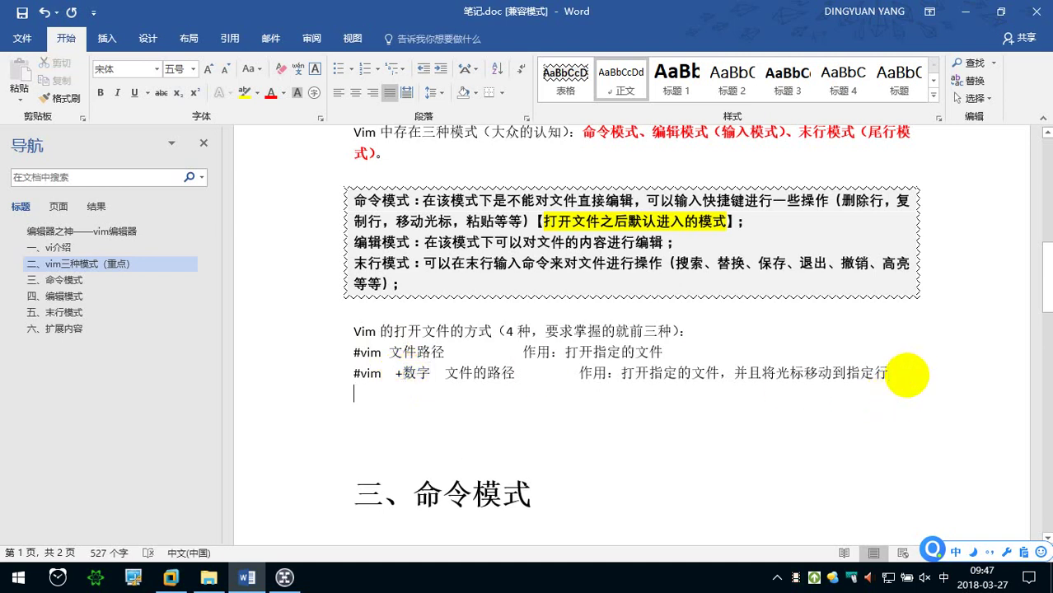
pyautogui.write('vim')
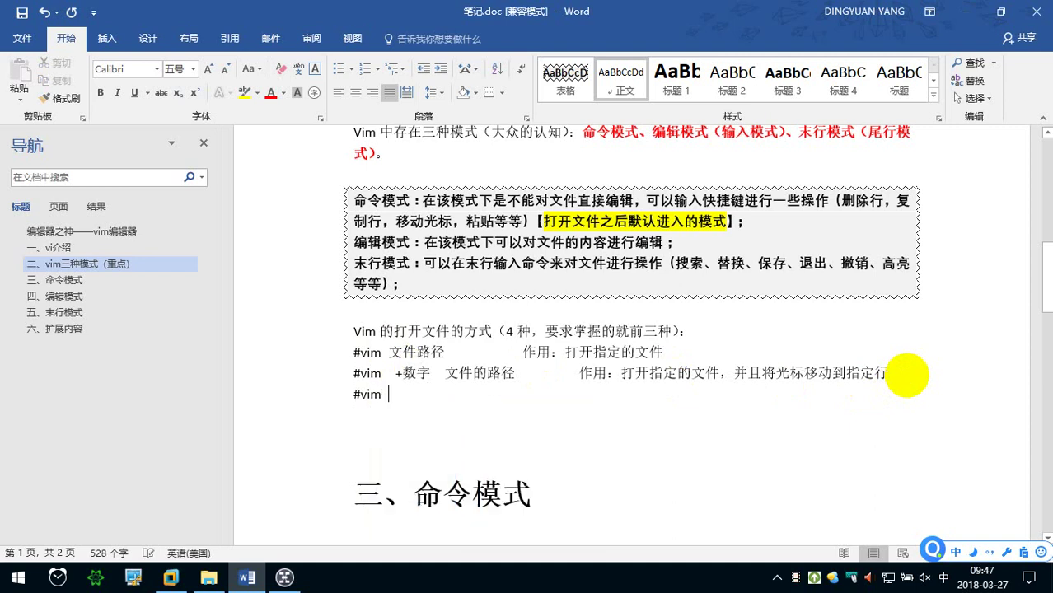
pyautogui.write(' +/')
pyautogui.press('Left')
pyautogui.press('Left')
pyautogui.press('Right')
pyautogui.press('Right')
pyautogui.write('字符串')
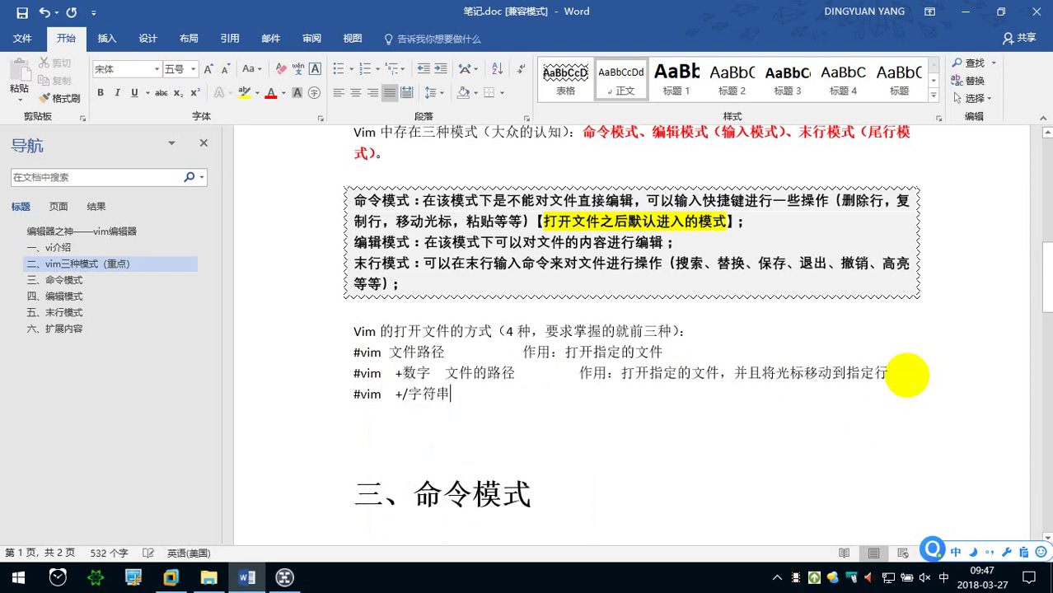
pyautogui.press('BackSpace')
pyautogui.press('BackSpace')
pyautogui.press('BackSpace')
pyautogui.write('关键词')
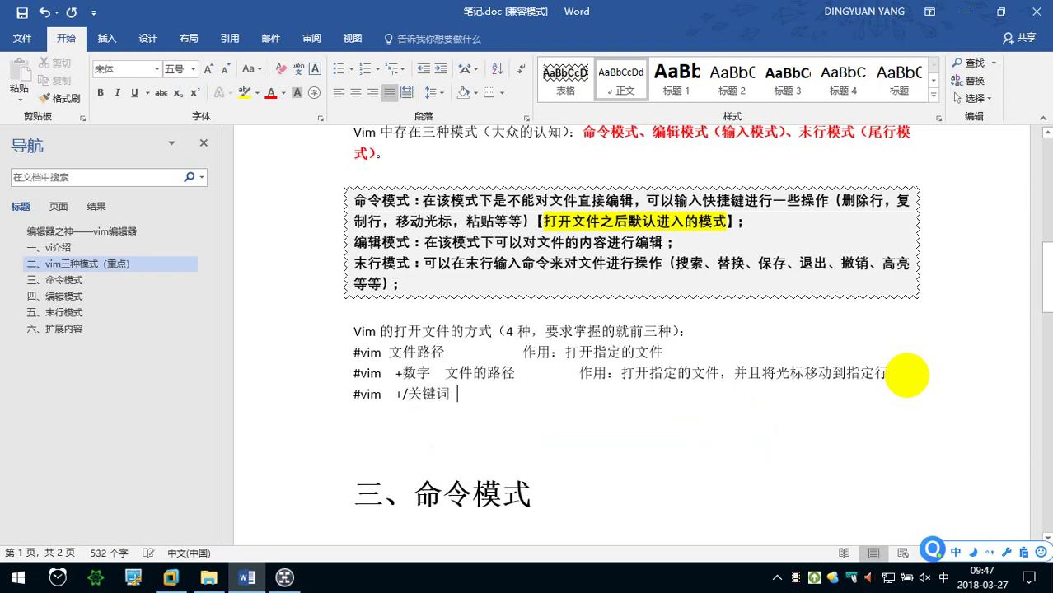
pyautogui.write('    文件的路径')
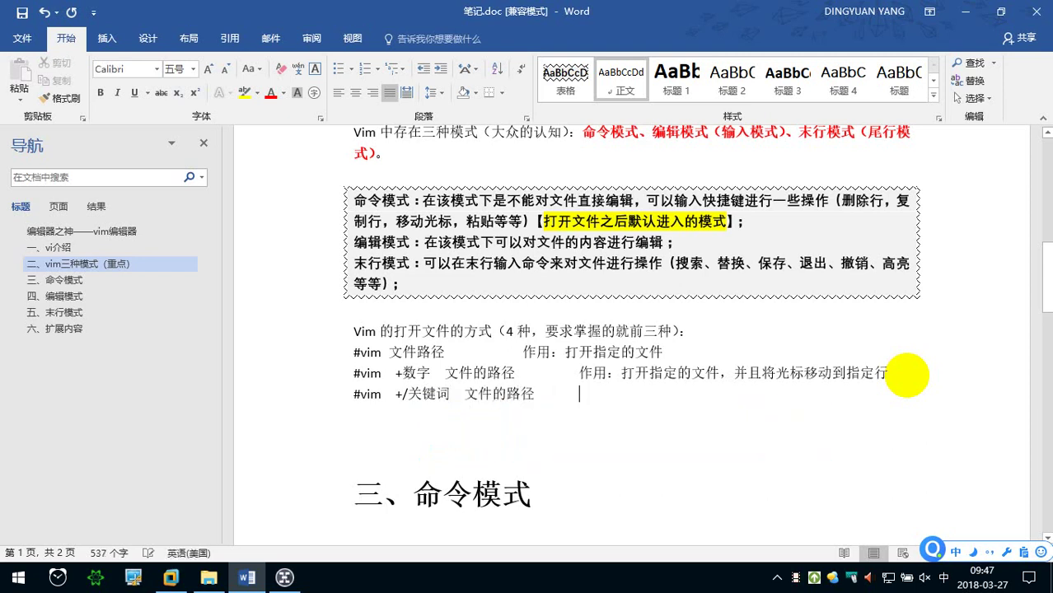
pyautogui.write('        zuoyon作用')
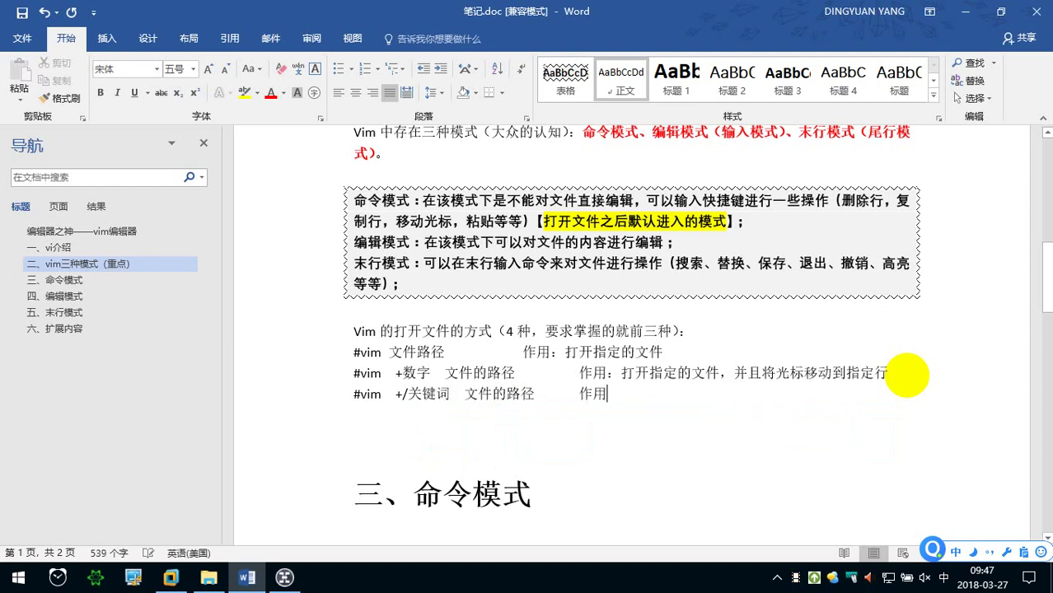
pyautogui.write('：dakai打开zhiding指定的wenj文件，bingqie并且gaoliang')
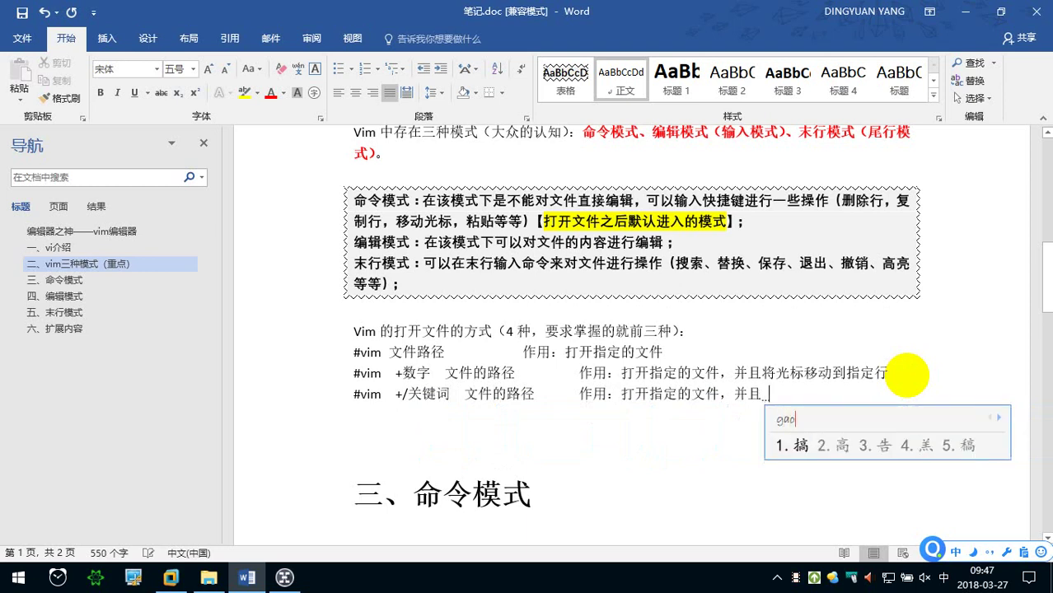
pyautogui.write('高亮xianshi显示guanjici')
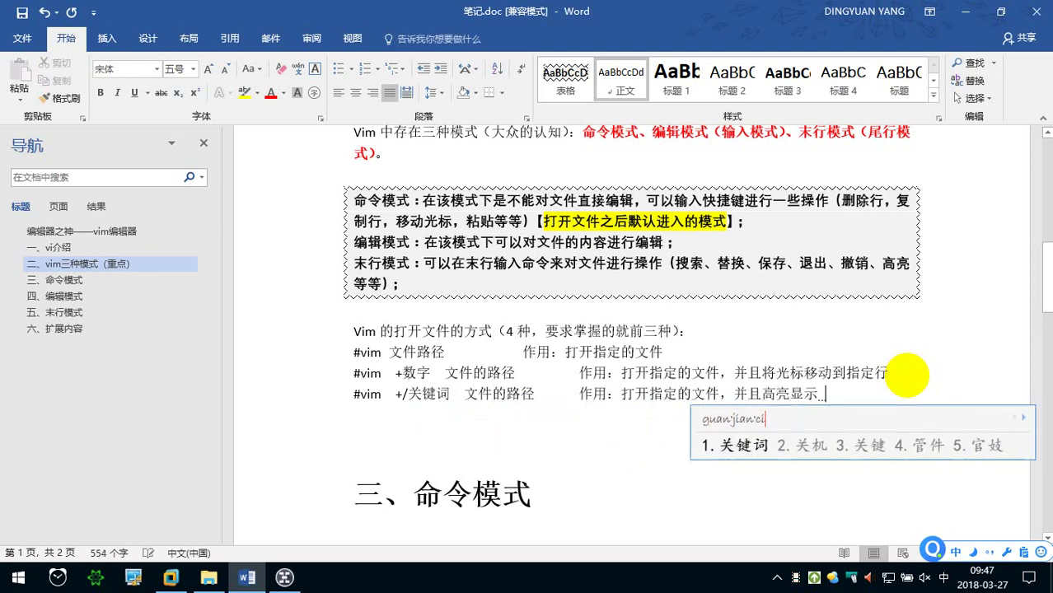
pyautogui.write('关键词')
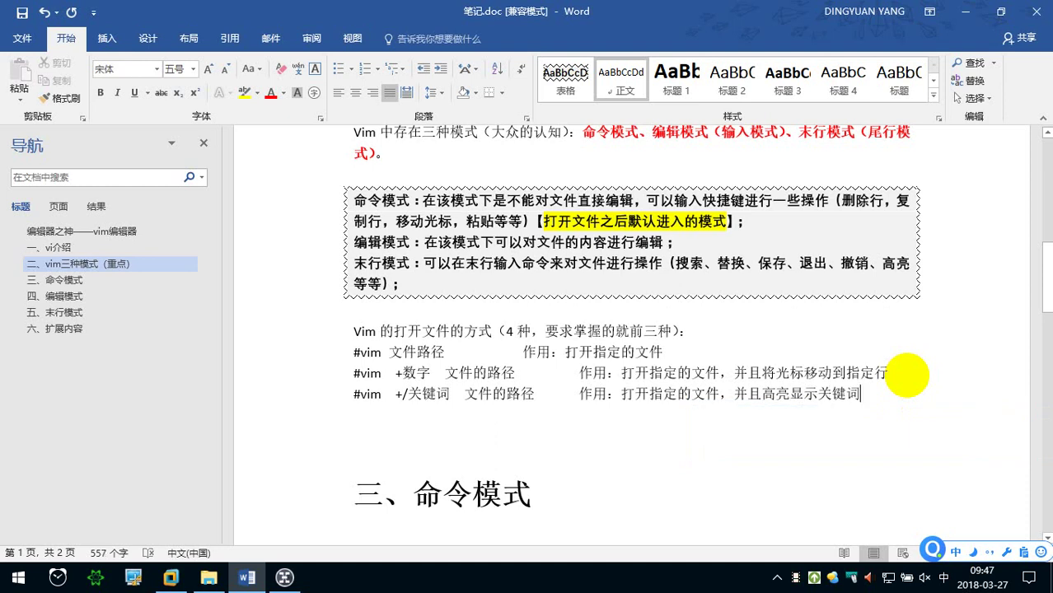
# Start a fourth line reading '#vim 文件路径 1 文件路径 2 文件路径 3'
pyautogui.press('Return')
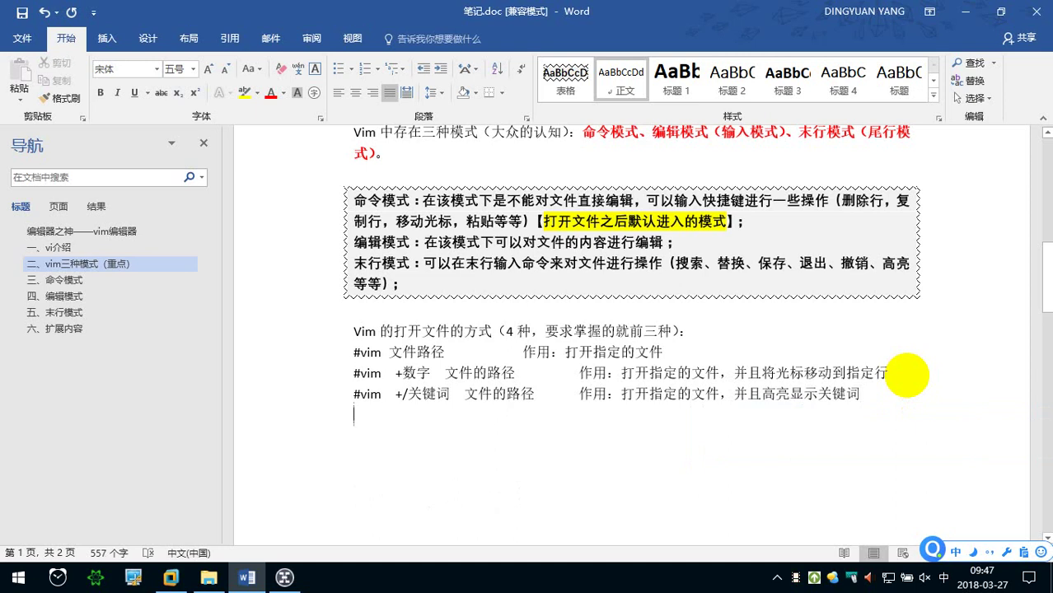
pyautogui.write('#vim wenjian')
pyautogui.press('space')
pyautogui.write('luj')
pyautogui.press('space')
pyautogui.write('1 wenjian')
pyautogui.press('space')
pyautogui.write('luj')
pyautogui.press('space')
pyautogui.write('2 wenjian')
pyautogui.press('space')
pyautogui.write('li')
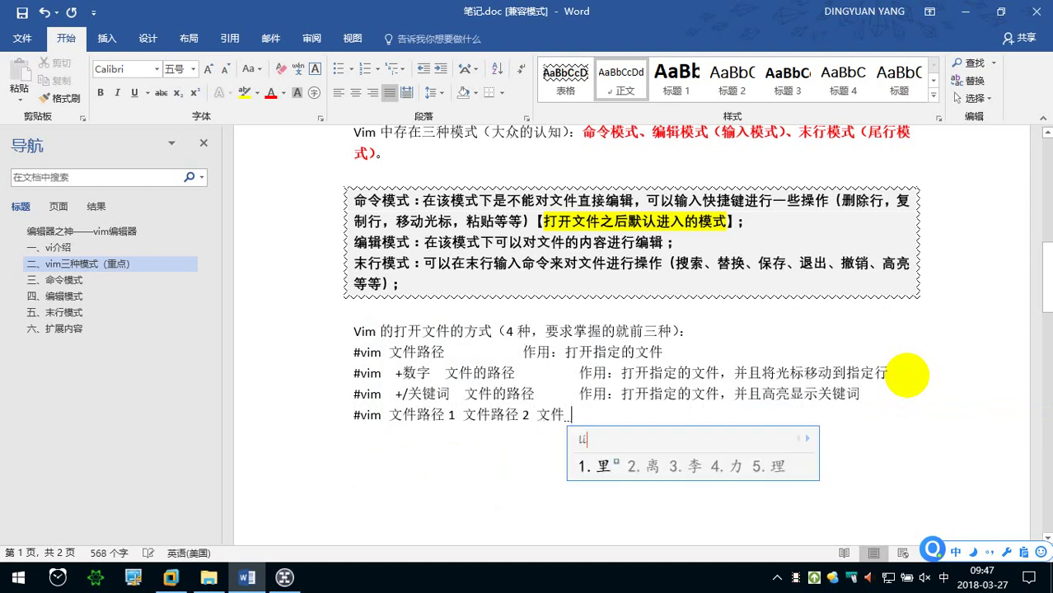
pyautogui.write('uj')
pyautogui.press('space')
pyautogui.write('3')
pyautogui.press('Left')
pyautogui.press('Left')
pyautogui.press('Left')
pyautogui.press('Left')
pyautogui.press('Left')
pyautogui.press('Left')
pyautogui.press('Left')
pyautogui.press('Left')
pyautogui.press('Left')
pyautogui.press('Right')
pyautogui.press('Right')
pyautogui.press('Right')
pyautogui.press('Right')
pyautogui.press('Right')
pyautogui.press('Right')
pyautogui.press('Right')
pyautogui.press('Right')
# Describe it as 作用：同时打开多个文件, then select the first three command lines
pyautogui.write("zuo'yong")
pyautogui.press('space')
pyautogui.write('：tongshi')
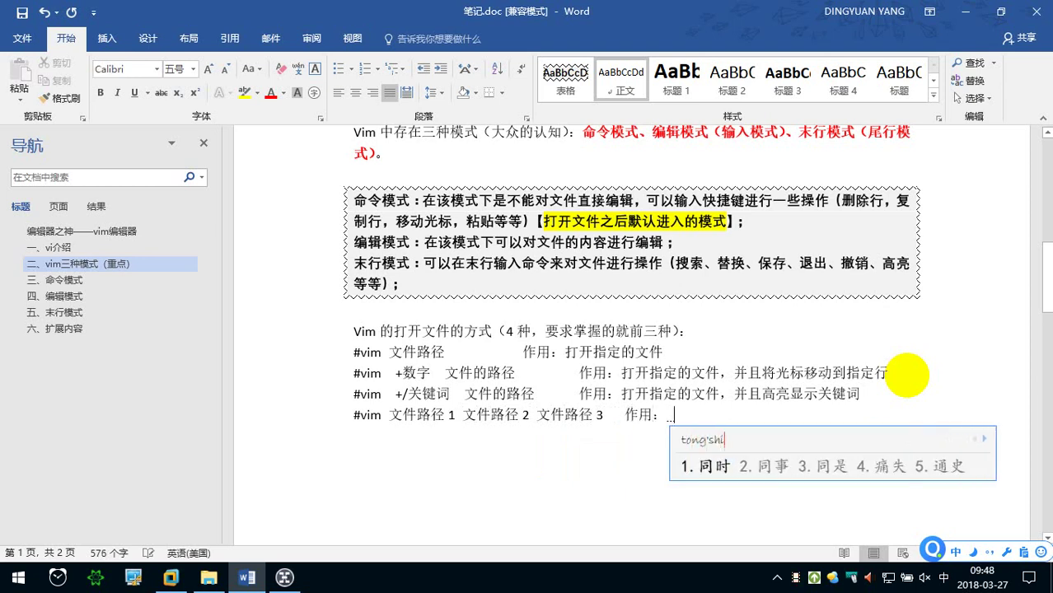
pyautogui.press('space')
pyautogui.write('dakai')
pyautogui.press('space')
pyautogui.write('duoge')
pyautogui.press('space')
pyautogui.write('wenjian')
pyautogui.press('space')
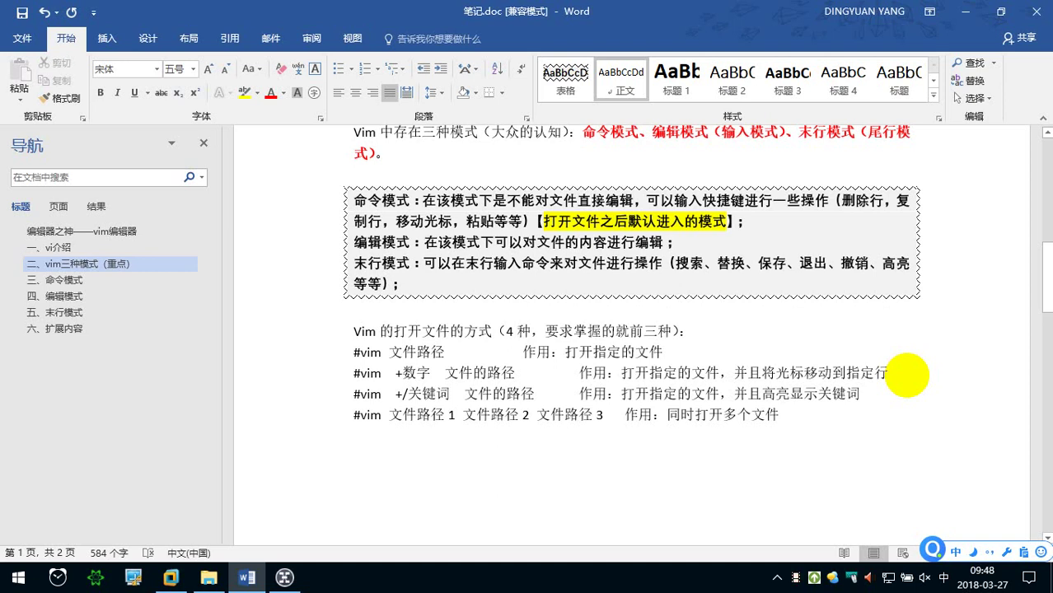
pyautogui.moveTo(874, 396)
pyautogui.mouseDown()
pyautogui.moveTo(435, 380)
pyautogui.moveTo(342, 353)
pyautogui.mouseUp()
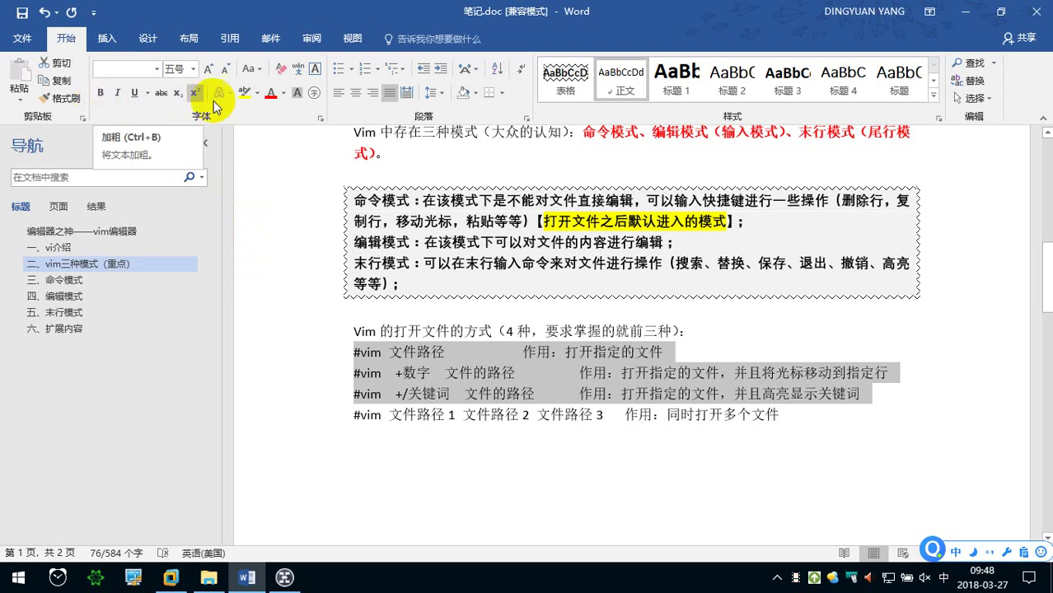
# Colour the three selected #vim command lines red
pyautogui.click(271, 92)
pyautogui.click(433, 466)
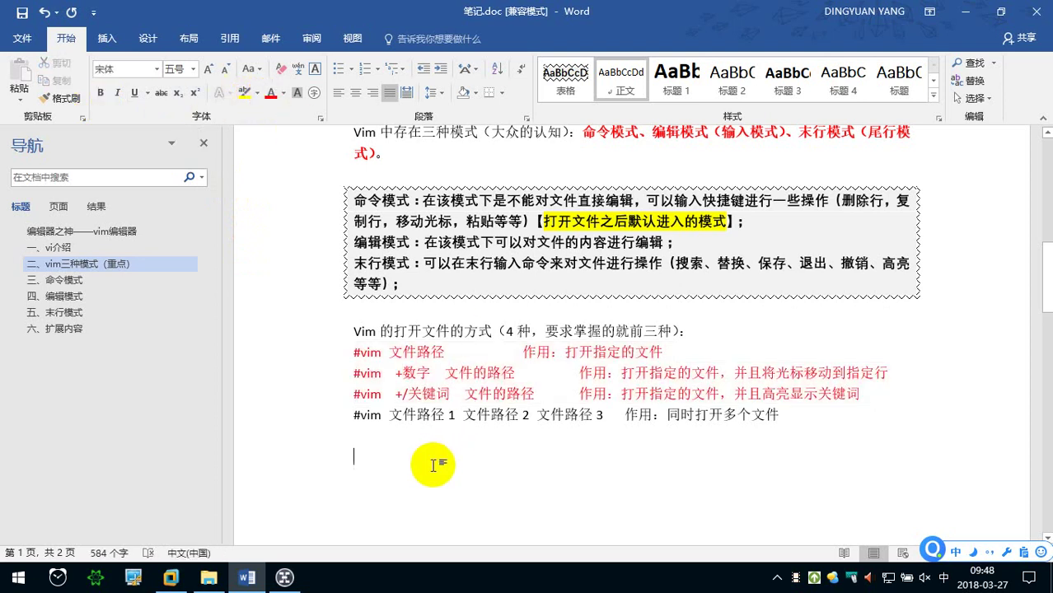
pyautogui.scroll(-1, 388, 486)
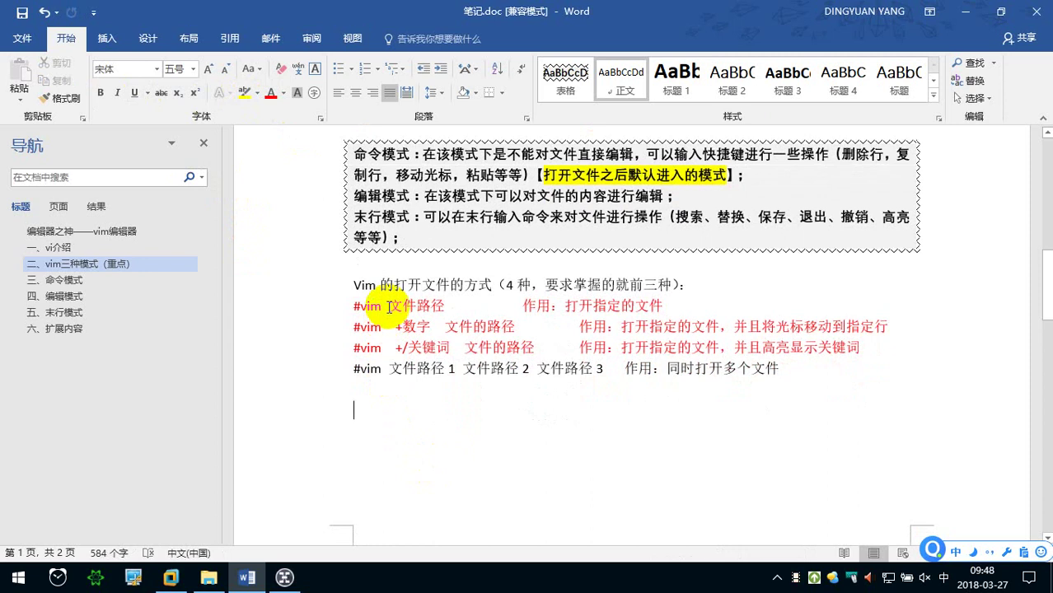
# Type the label 重点： on the empty line below the list
pyautogui.write("zhong'dian")
pyautogui.press('space')
pyautogui.write('：')
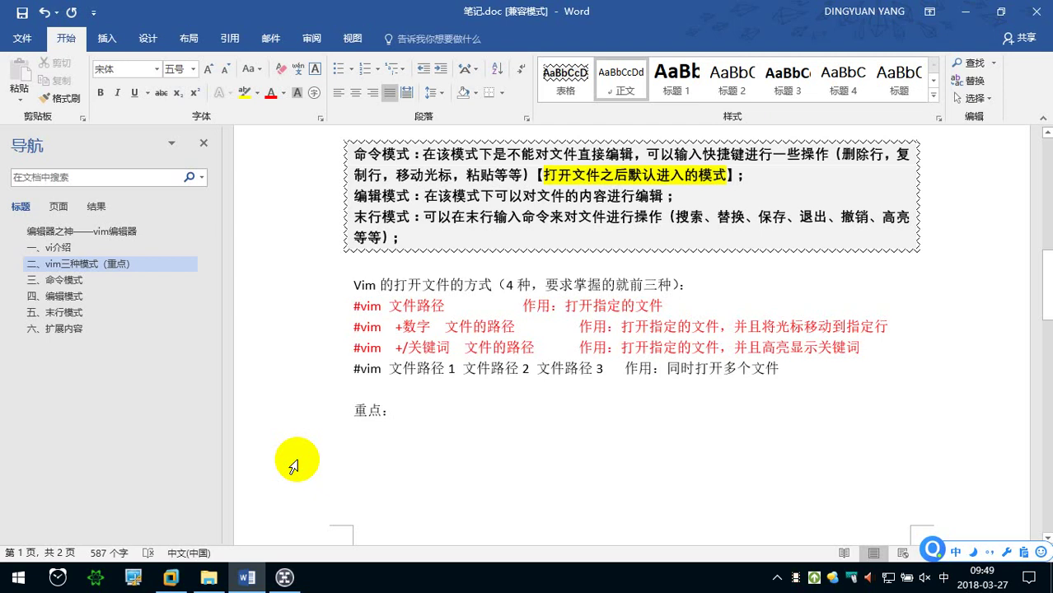
# Continue the 重点 note with 先复制出一个/etc/passwd 文件
pyautogui.write('xian fuzhi chu yige')
pyautogui.press('shift')
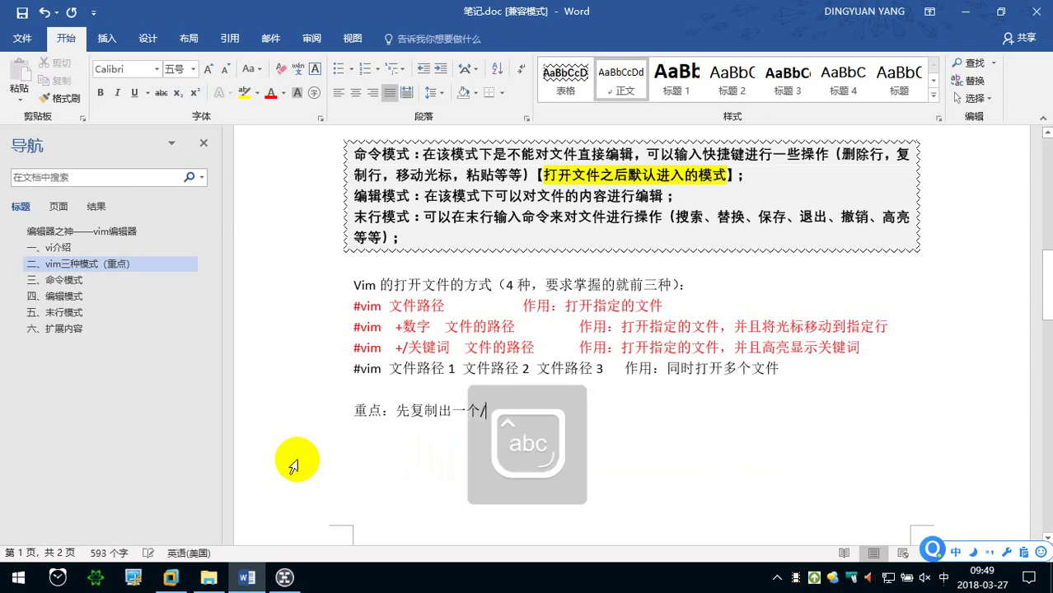
pyautogui.write('/etc/')
pyautogui.press('shift')
pyautogui.write('passwd')
pyautogui.press('Return')
pyautogui.write('wendang')
pyautogui.press('space')
pyautogui.write('we')
pyautogui.press('BackSpace')
pyautogui.press('BackSpace')
pyautogui.press('BackSpace')
pyautogui.press('shift')
pyautogui.write('wenjian')
pyautogui.press('space')
# Finish the sentence with ，复制当前家目录下
pyautogui.write(',fuzhi')
pyautogui.press('space')
pyautogui.write('dang')
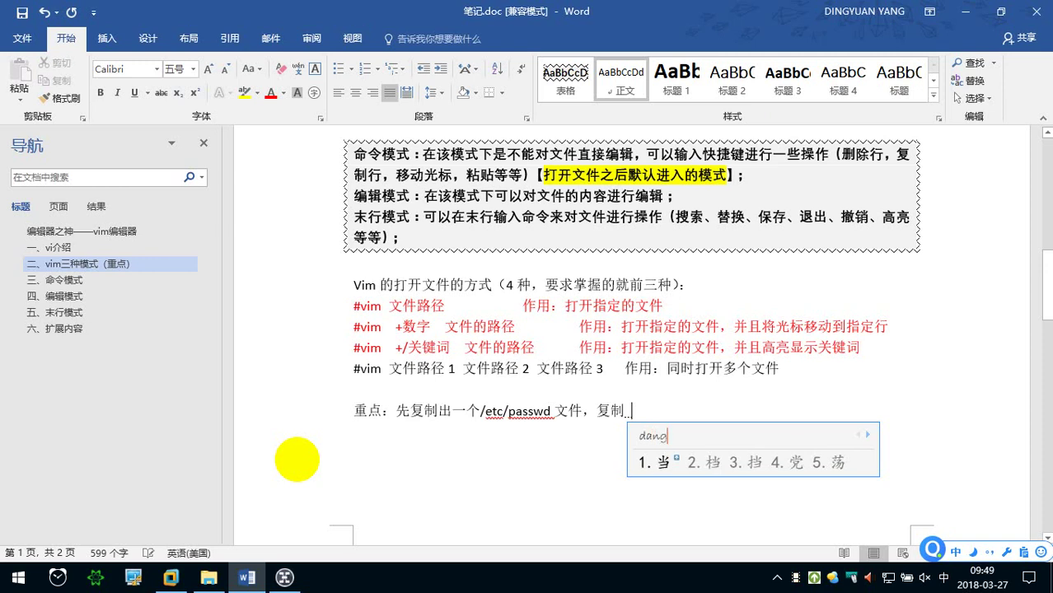
pyautogui.press('space')
pyautogui.write('qian')
pyautogui.press('space')
pyautogui.write('jia')
pyautogui.press('space')
pyautogui.write('mulu')
pyautogui.press('space')
pyautogui.write('xia')
pyautogui.press('space')
# Make the whole 重点 line bold
pyautogui.press('Return')
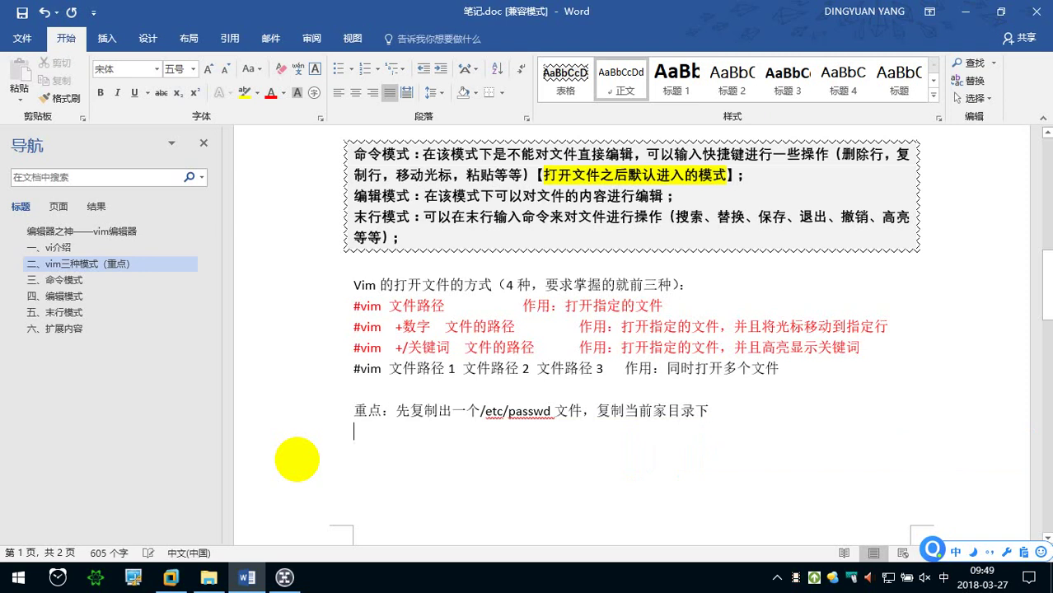
pyautogui.scroll(-2, 282, 455)
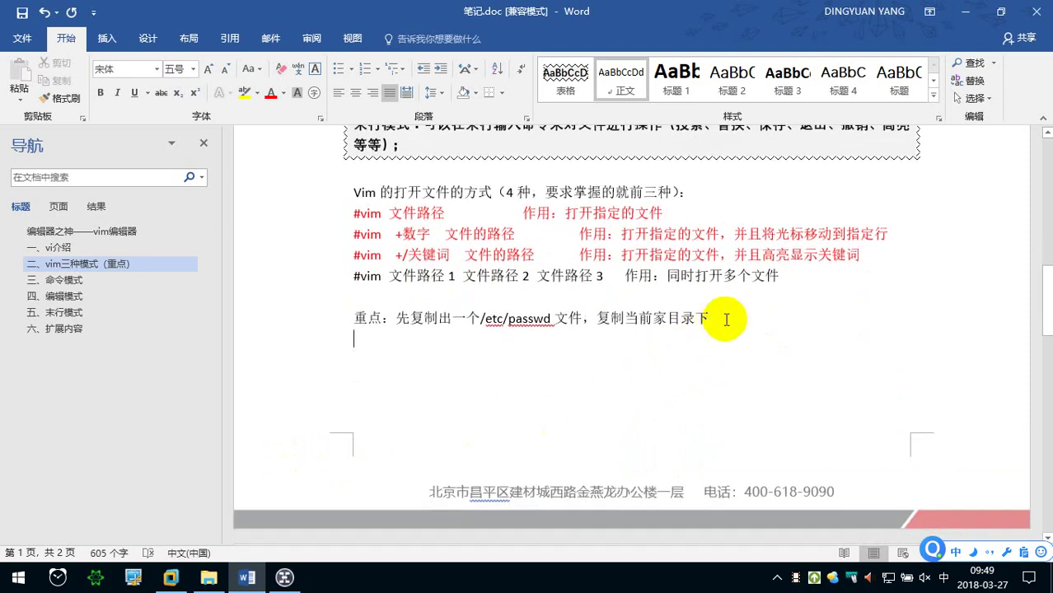
pyautogui.moveTo(709, 320); pyautogui.dragTo(324, 319)
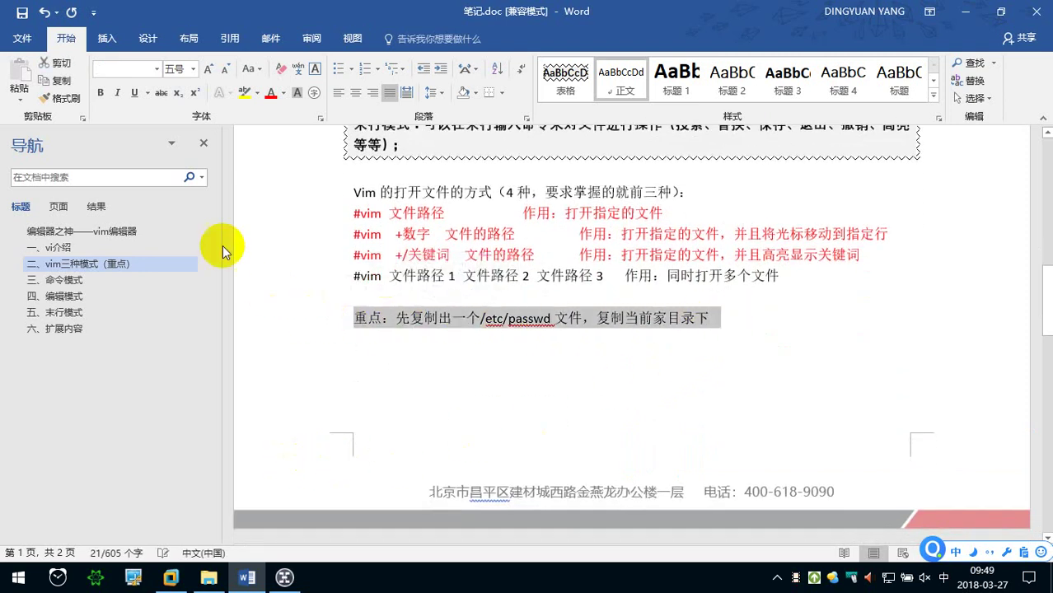
pyautogui.click(100, 92)
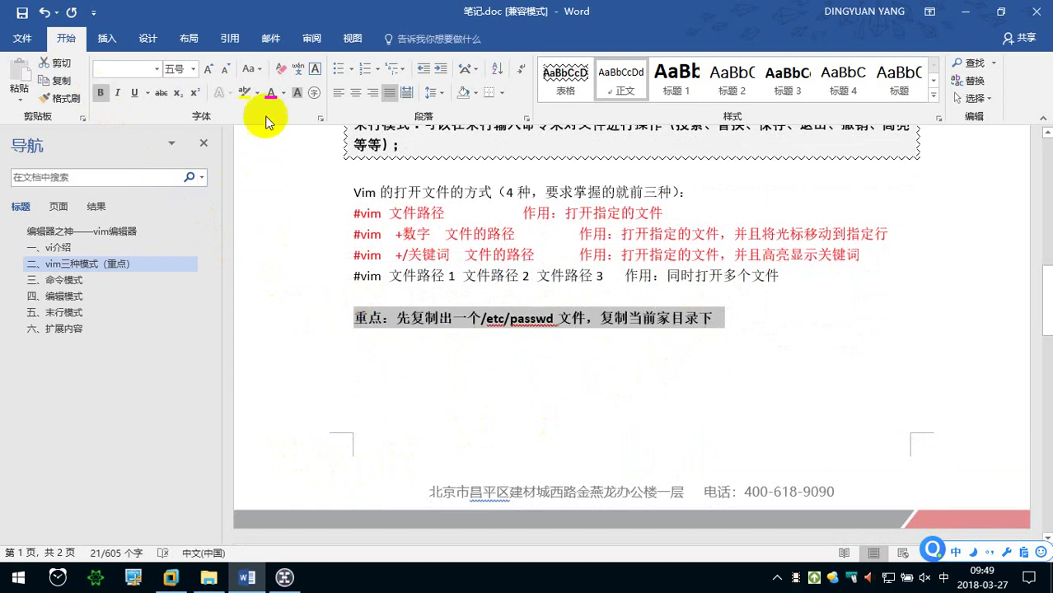
pyautogui.click(410, 341)
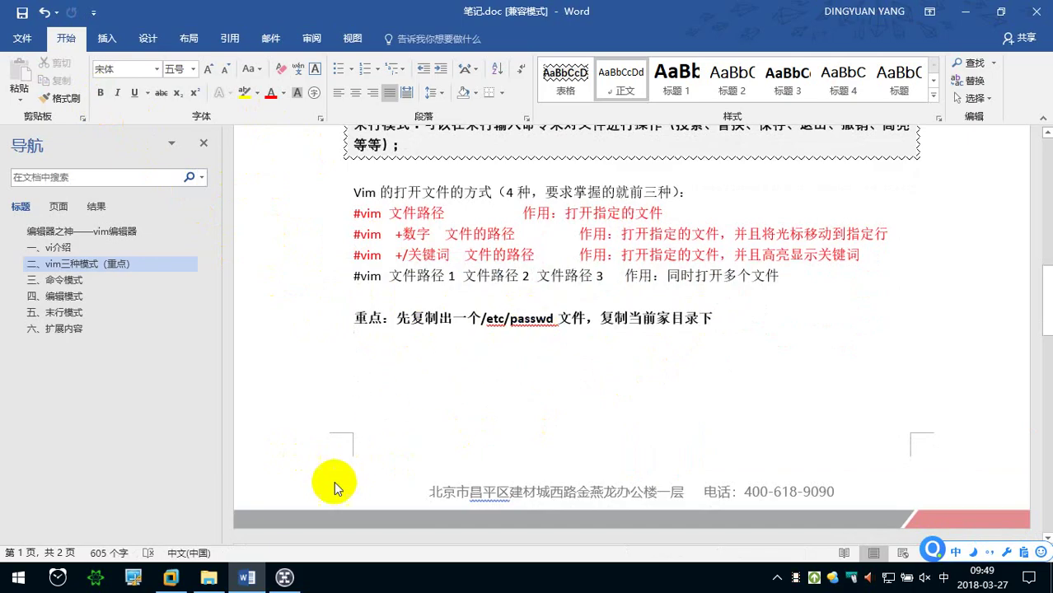
pyautogui.click(171, 577)
# Move the new-file icon on the CentOS desktop to the trash
pyautogui.click(504, 321)
pyautogui.click(412, 235)
pyautogui.rightClick(416, 239)
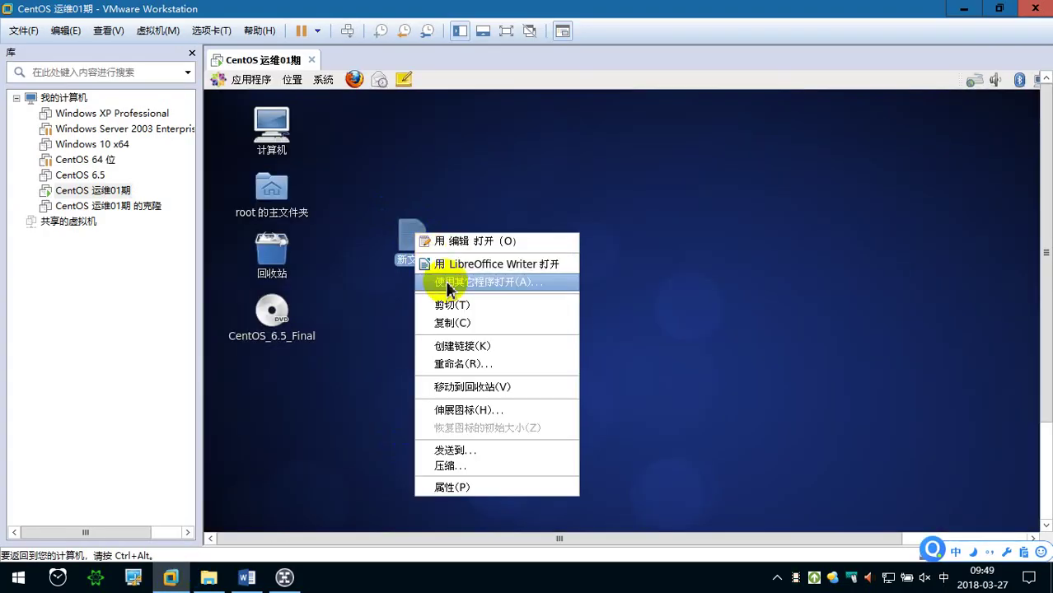
pyautogui.click(513, 383)
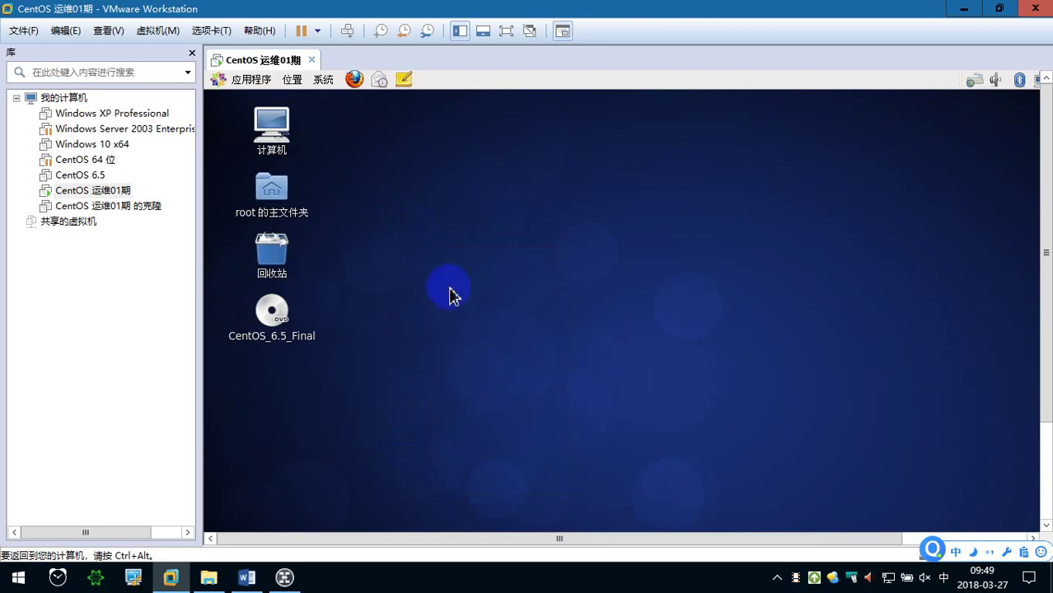
# Open a terminal from the desktop and change to root's home directory with cd
pyautogui.rightClick(410, 206)
pyautogui.click(481, 273)
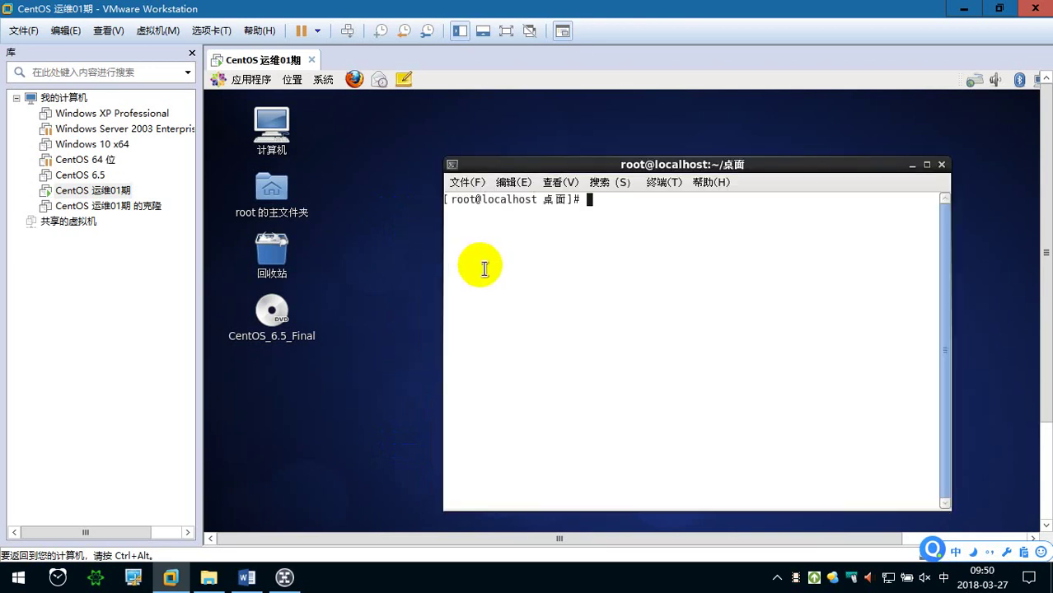
pyautogui.moveTo(577, 164); pyautogui.dragTo(441, 148)
pyautogui.write('cd')
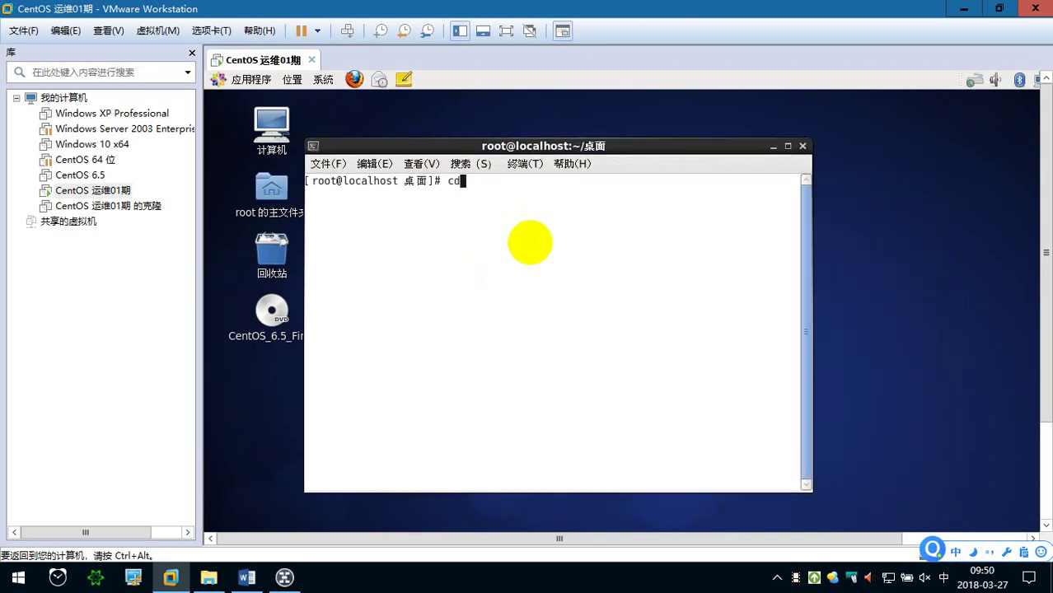
pyautogui.press('Return')
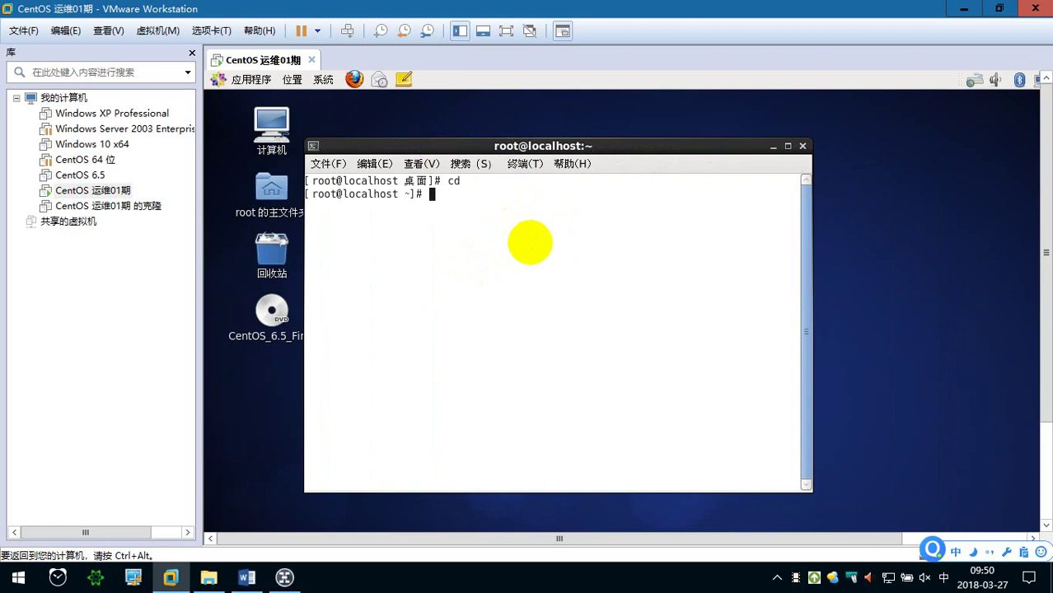
# Copy /etc/passwd into the home directory and confirm the passwd file with ls
pyautogui.write('cp /etc/passwd')
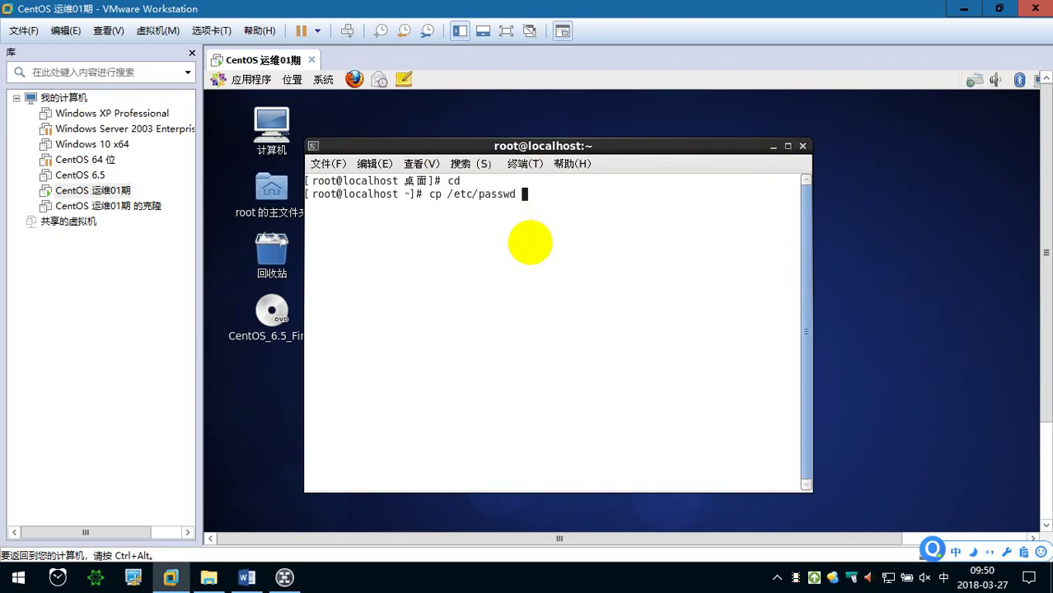
pyautogui.write('/')
pyautogui.press('Return')
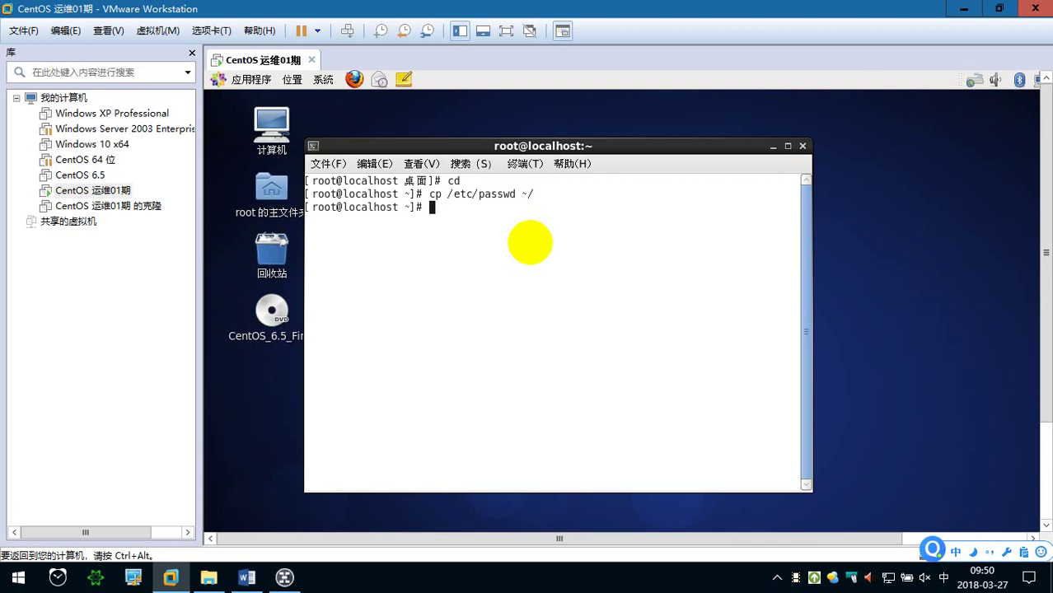
pyautogui.write('ls')
pyautogui.press('Return')
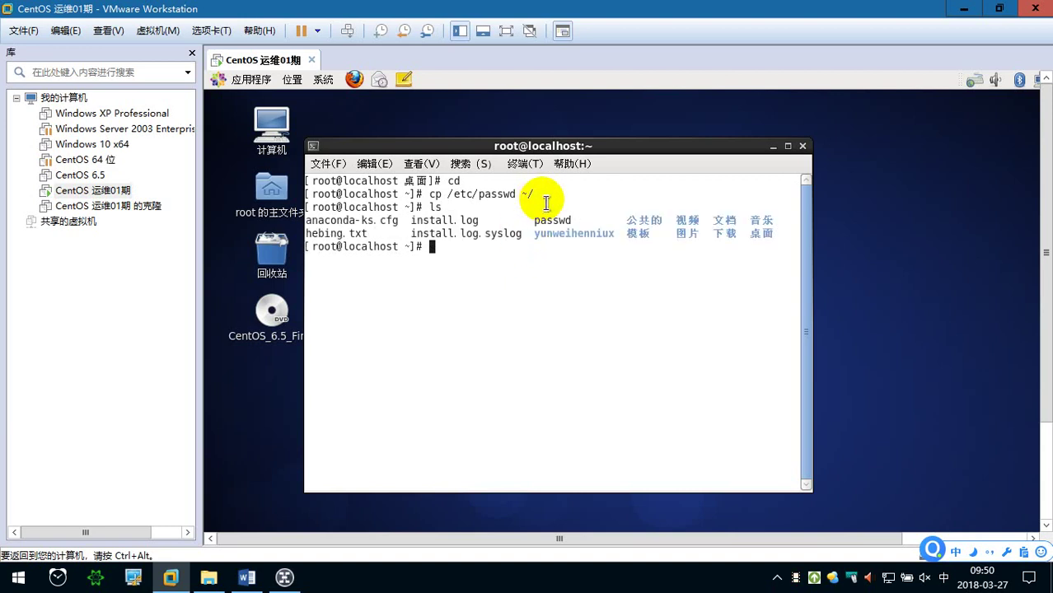
pyautogui.click(535, 221)
pyautogui.doubleClick(541, 223)
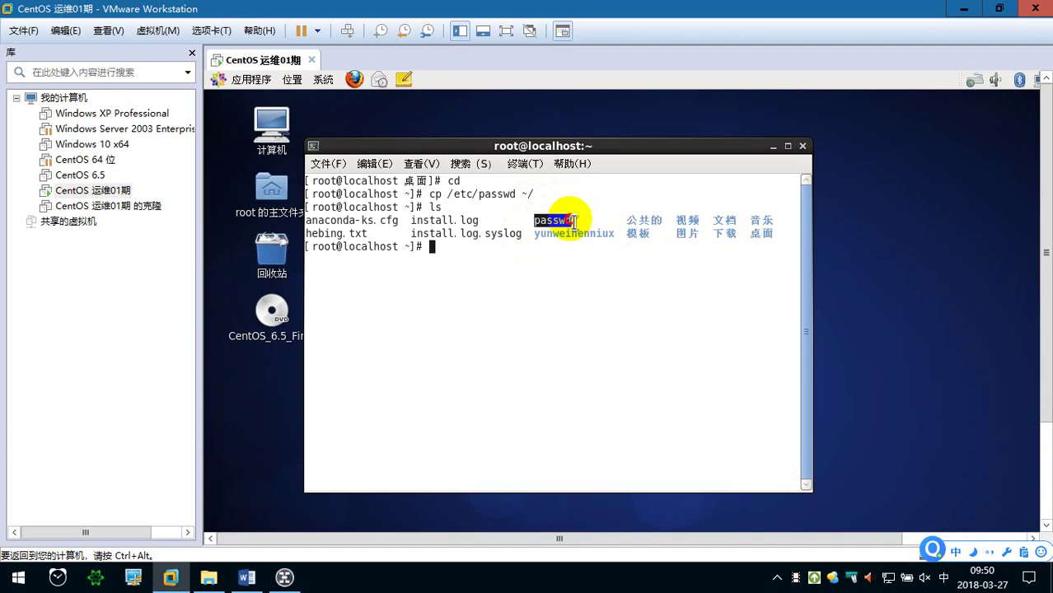
pyautogui.click(486, 259)
pyautogui.click(467, 253)
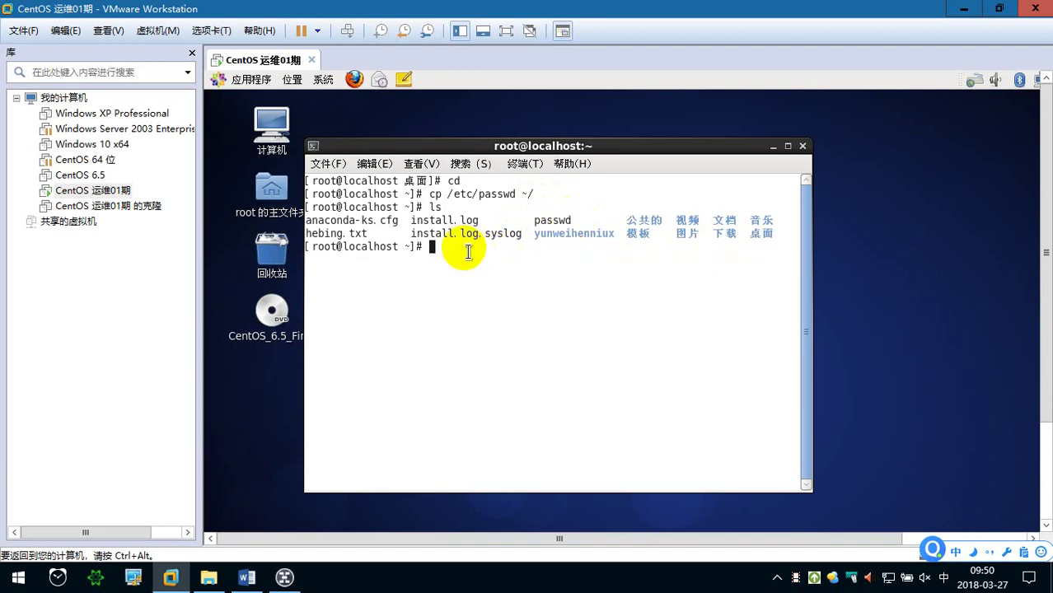
# Capture a screenshot of the terminal commands and listing
pyautogui.hotkey('ctrl', 'alt')
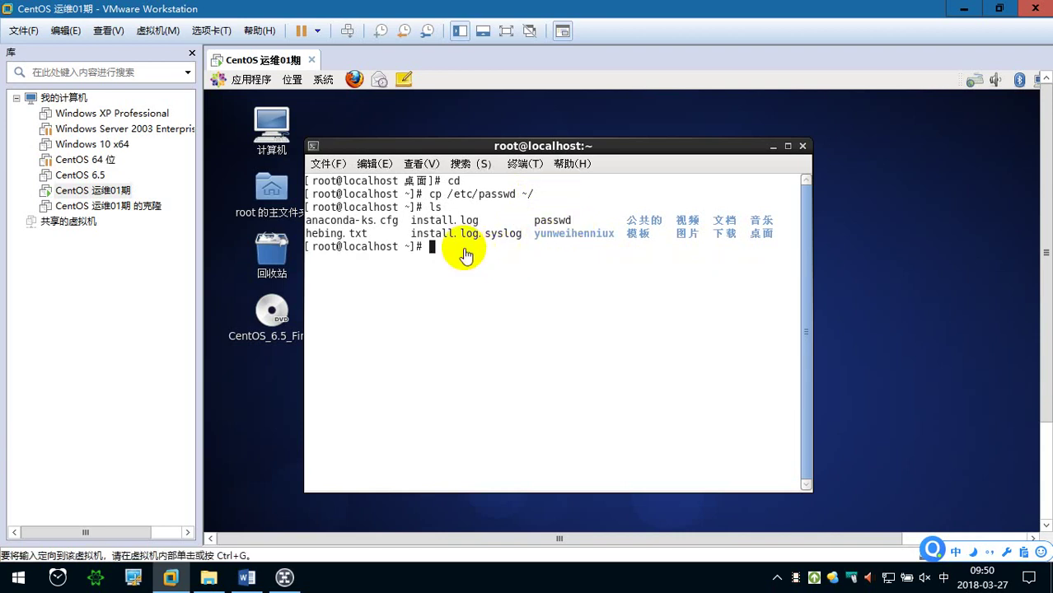
pyautogui.hotkey('ctrl', 'alt', 'a')
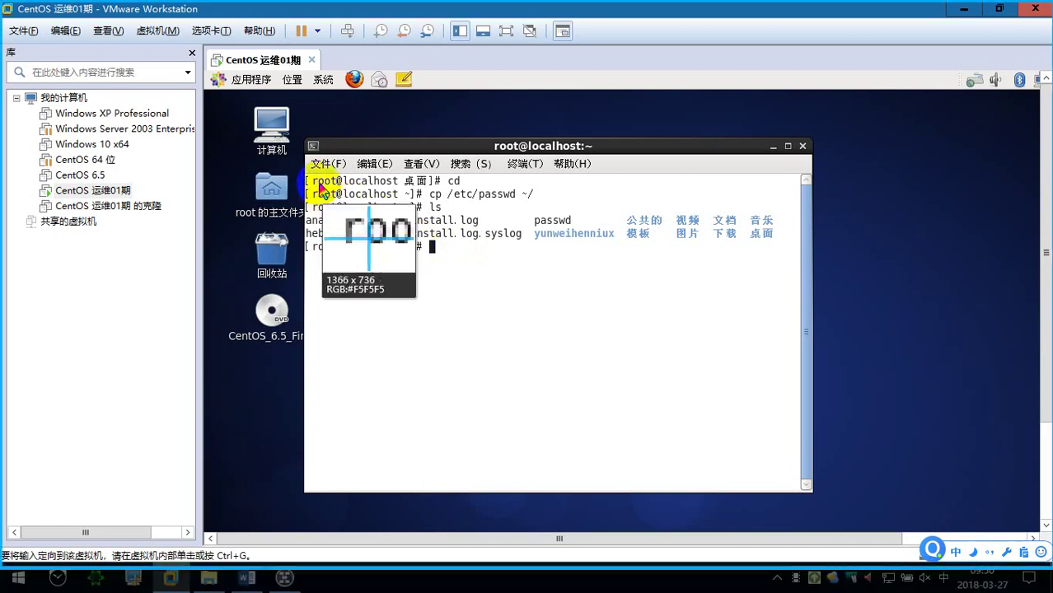
pyautogui.moveTo(305, 170)
pyautogui.mouseDown()
pyautogui.moveTo(392, 205)
pyautogui.moveTo(789, 259)
pyautogui.mouseUp()
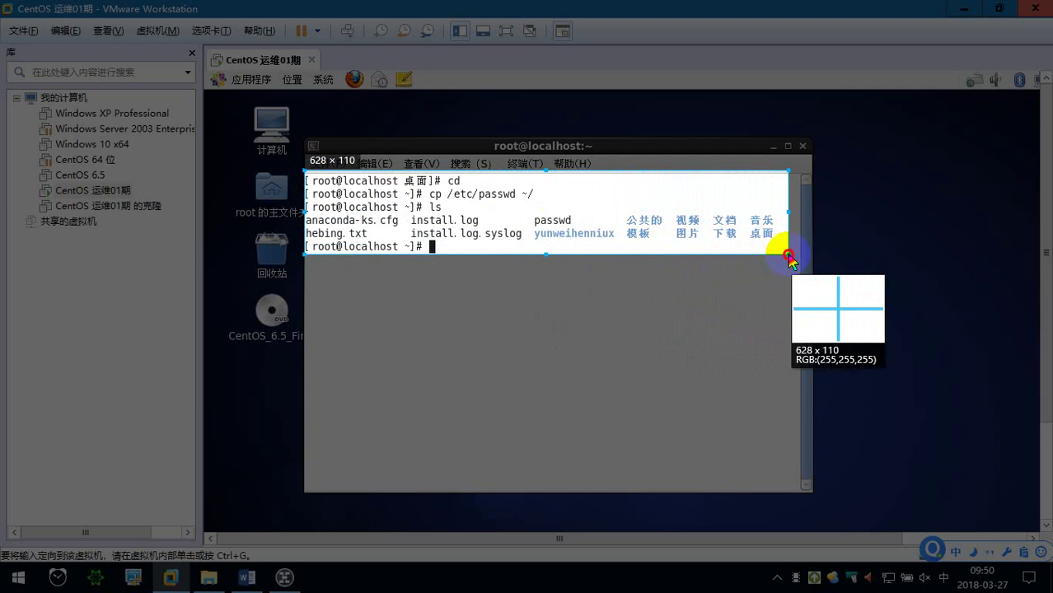
pyautogui.click(775, 270)
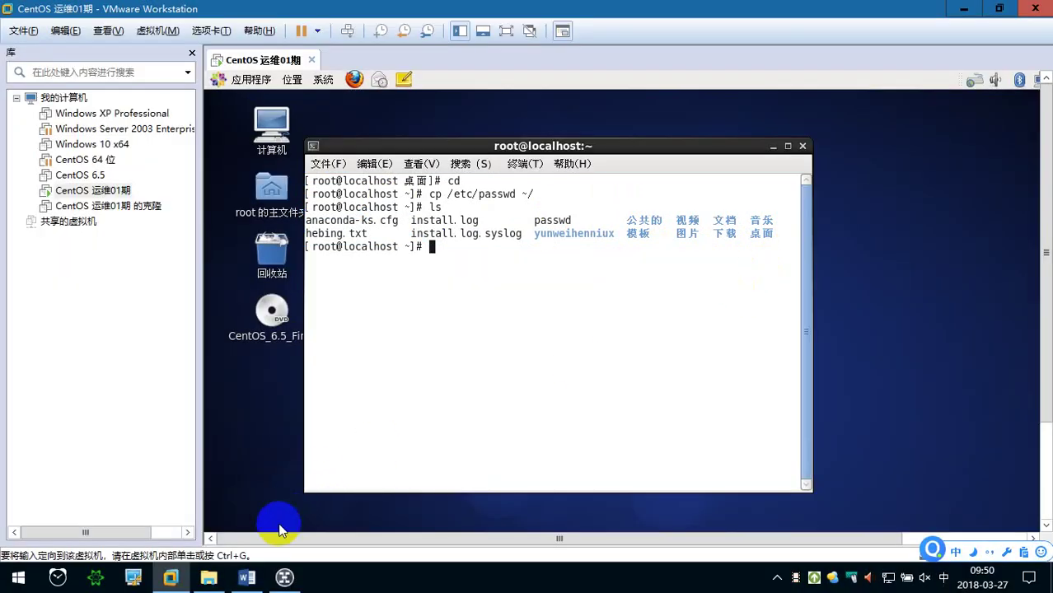
pyautogui.click(249, 578)
# Paste the terminal screenshot below the 重点 heading
pyautogui.click(369, 341)
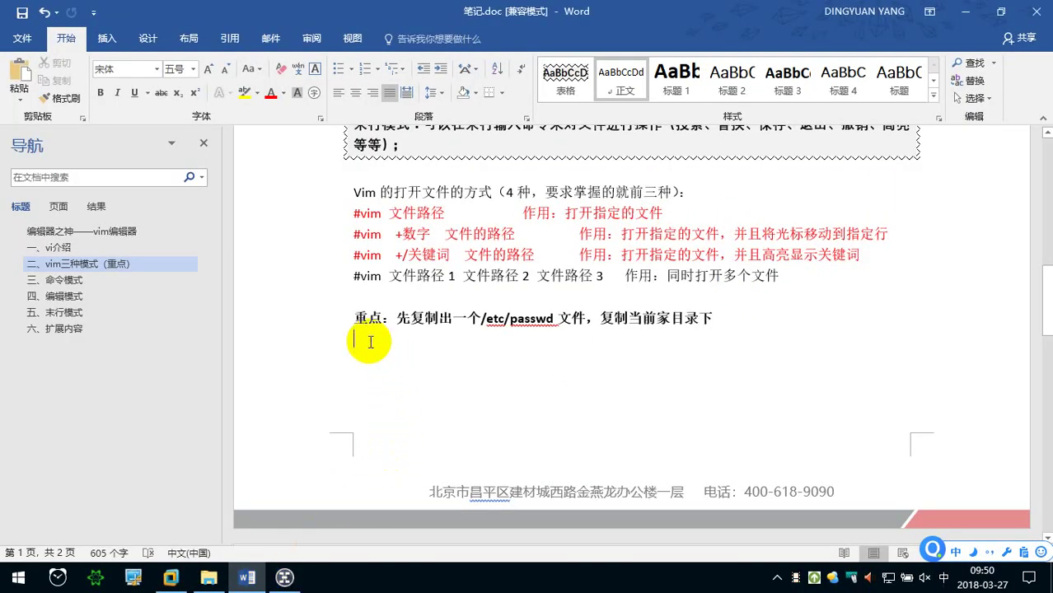
pyautogui.hotkey('ctrl', 'v')
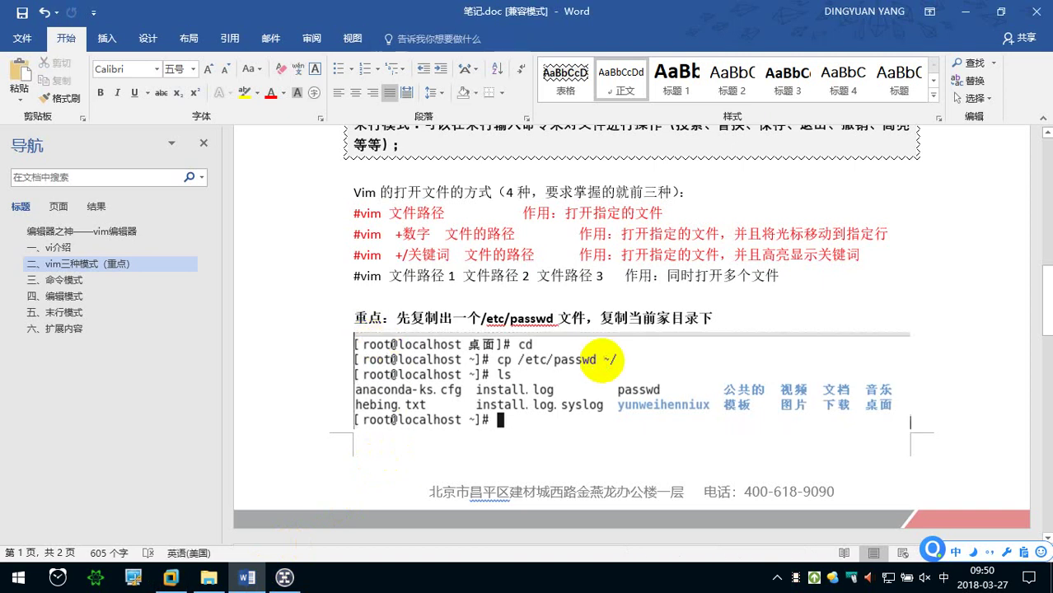
pyautogui.scroll(-3, 599, 360)
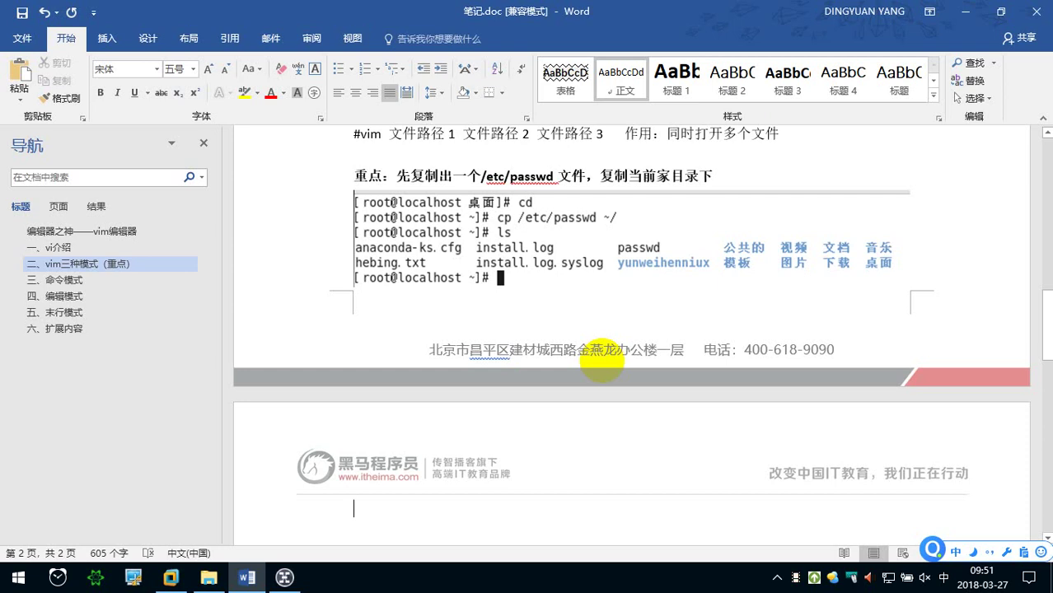
# Begin the page 2 note with 后续一切 vim 命令都是基于
pyautogui.write('houxu')
pyautogui.press('space')
pyautogui.write('yiqie')
pyautogui.press('space')
pyautogui.write('vim')
pyautogui.press('space')
pyautogui.write('m')
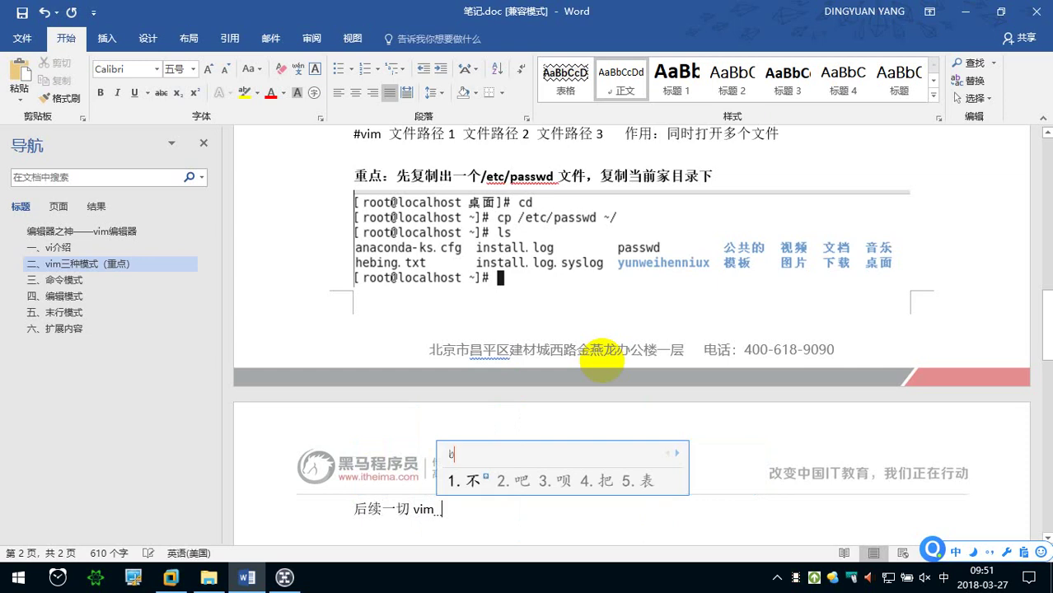
pyautogui.write('ingling')
pyautogui.press('space')
pyautogui.write('doushi')
pyautogui.press('space')
pyautogui.write('jiyu')
pyautogui.press('space')
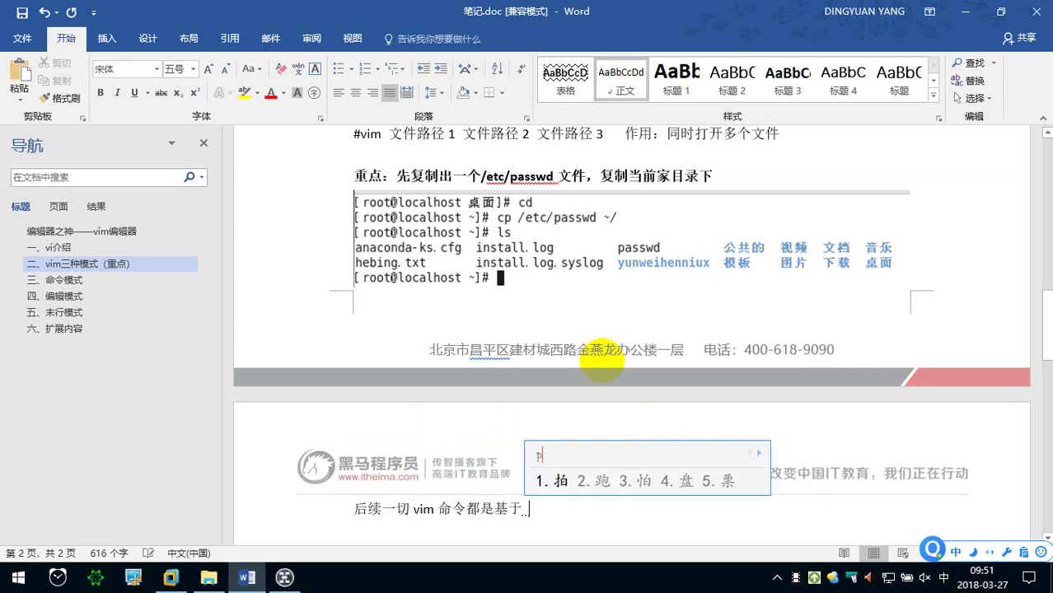
# Finish the note with /root/passwd 文件进行操作。 and start a new line
pyautogui.press('shift')
pyautogui.write('root')
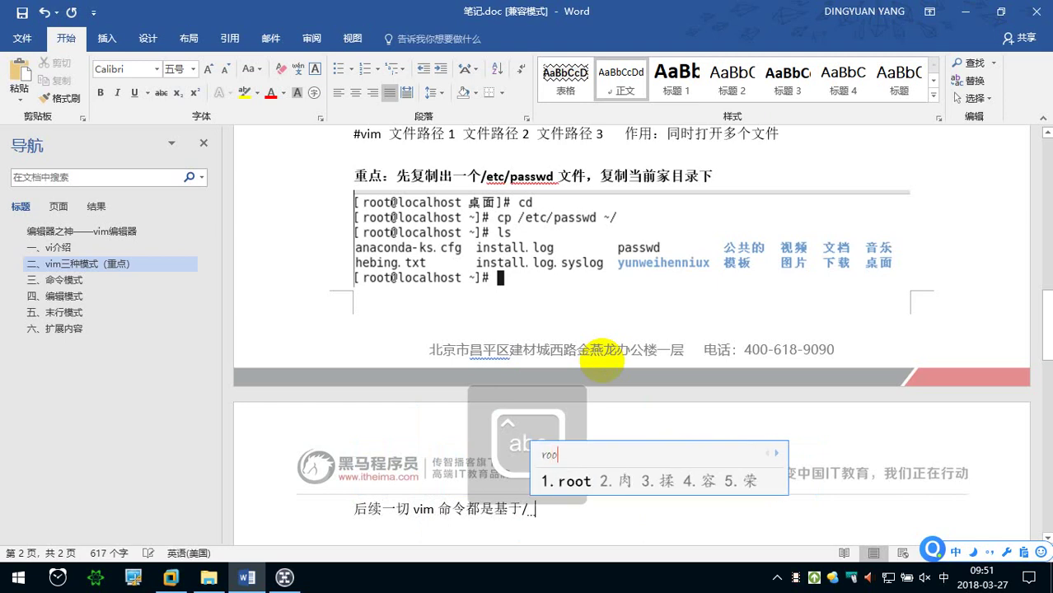
pyautogui.press('shift')
pyautogui.write('/')
pyautogui.press('shift')
pyautogui.write('passwd')
pyautogui.press('Return')
pyautogui.write('wenjian')
pyautogui.press('space')
pyautogui.write('jinxing')
pyautogui.press('space')
pyautogui.write('caozuo')
pyautogui.press('space')
pyautogui.write('。')
pyautogui.press('Return')
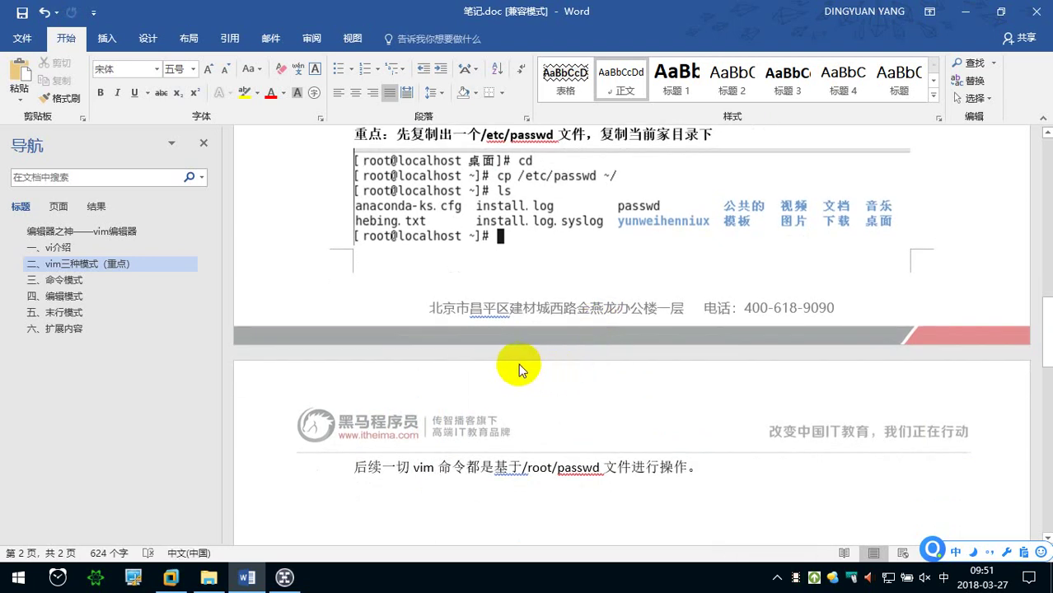
pyautogui.scroll(3, 512, 367)
pyautogui.scroll(3, 507, 369)
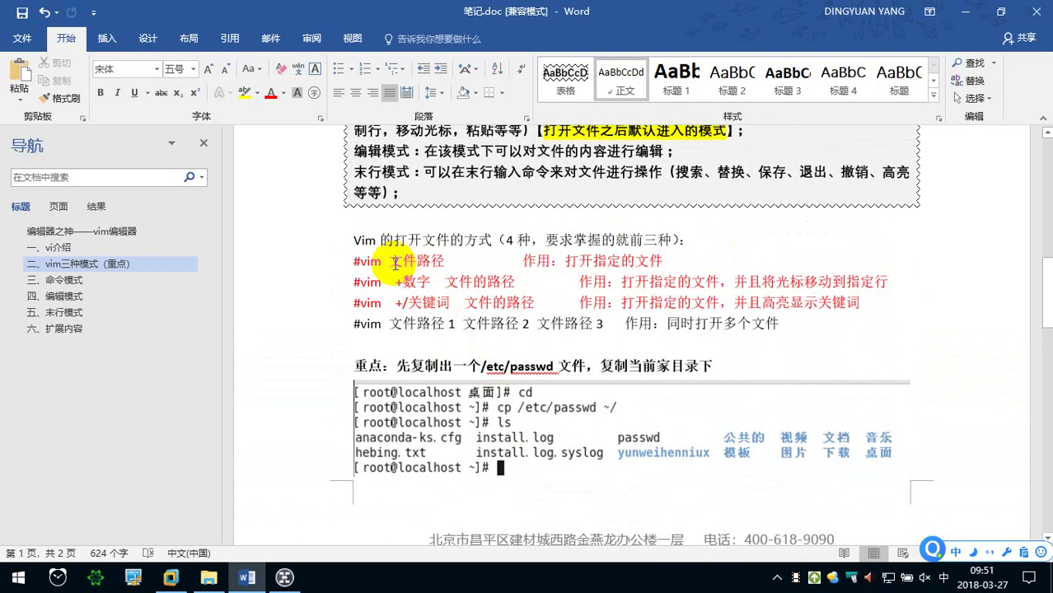
pyautogui.scroll(-3, 400, 305)
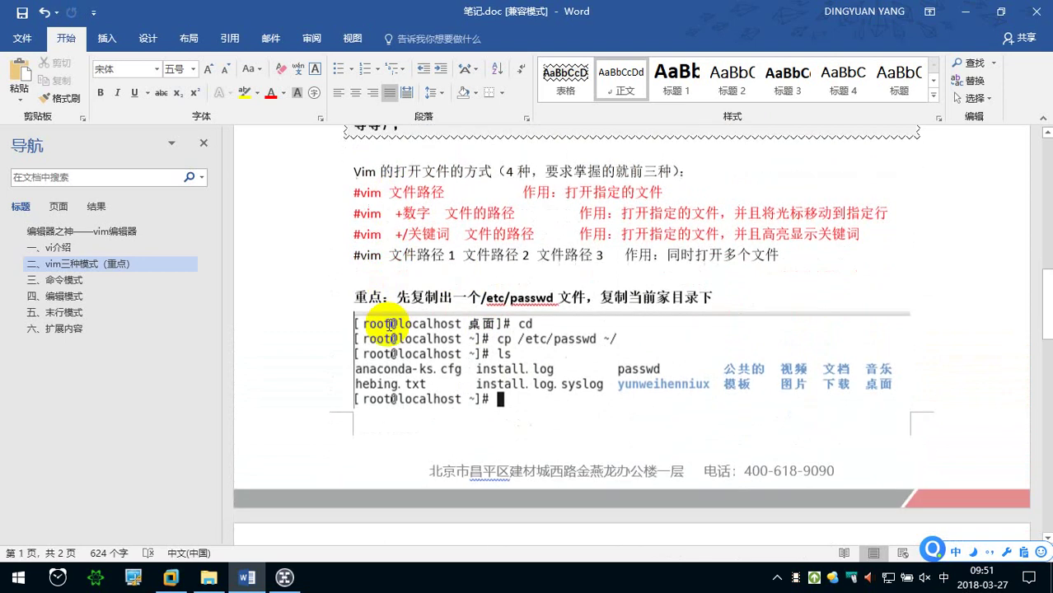
# Open passwd in vim from the CentOS terminal with 'vim passwd' (34L, 1631C), then return to Word
pyautogui.click(170, 576)
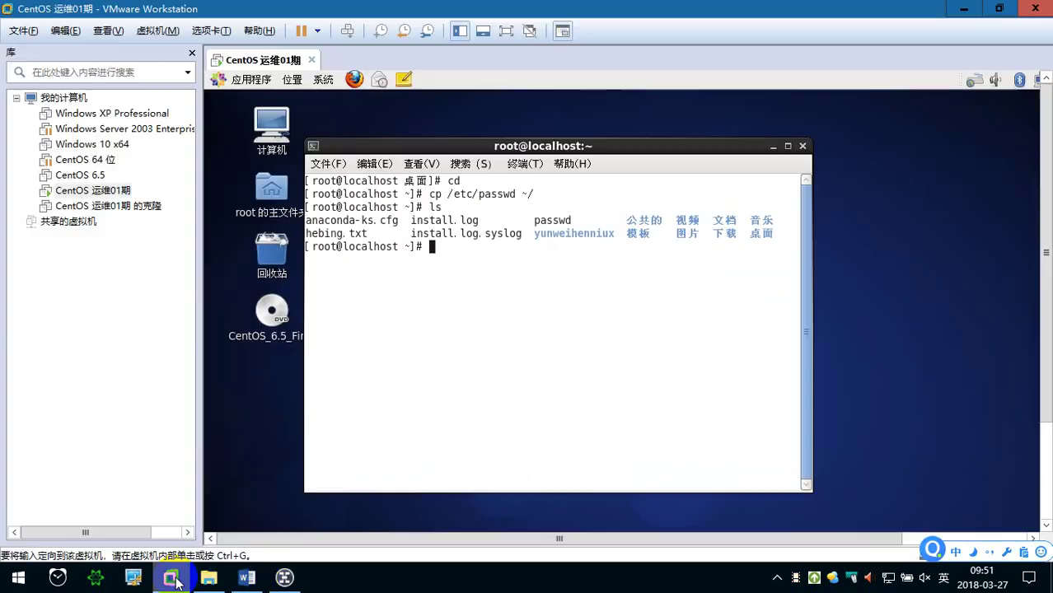
pyautogui.click(491, 281)
pyautogui.write('vim passwd')
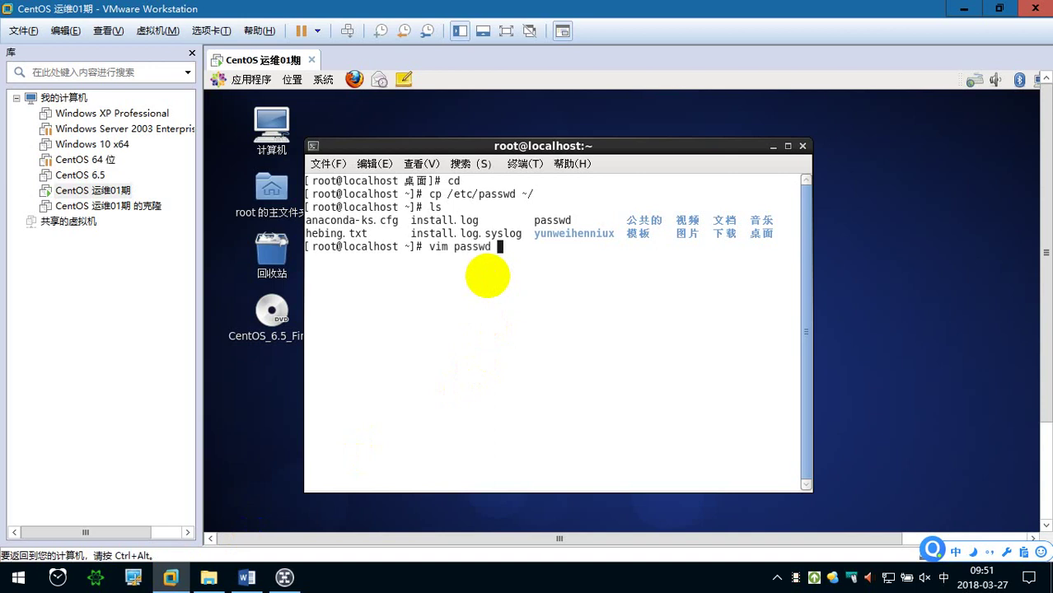
pyautogui.press('Left')
pyautogui.press('Left')
pyautogui.press('Left')
pyautogui.press('Left')
pyautogui.press('Left')
pyautogui.press('Left')
pyautogui.press('Left')
pyautogui.write('/rot/')
pyautogui.press('Left')
pyautogui.press('Left')
pyautogui.write('o')
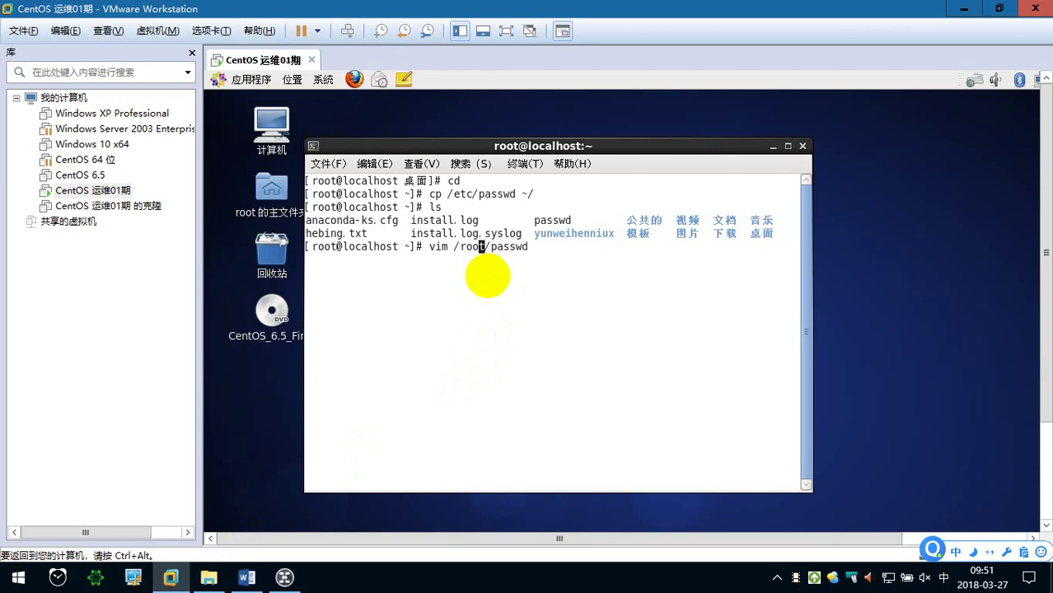
pyautogui.press('Right')
pyautogui.press('Right')
pyautogui.press('BackSpace')
pyautogui.press('BackSpace')
pyautogui.press('BackSpace')
pyautogui.press('BackSpace')
pyautogui.press('BackSpace')
pyautogui.press('BackSpace')
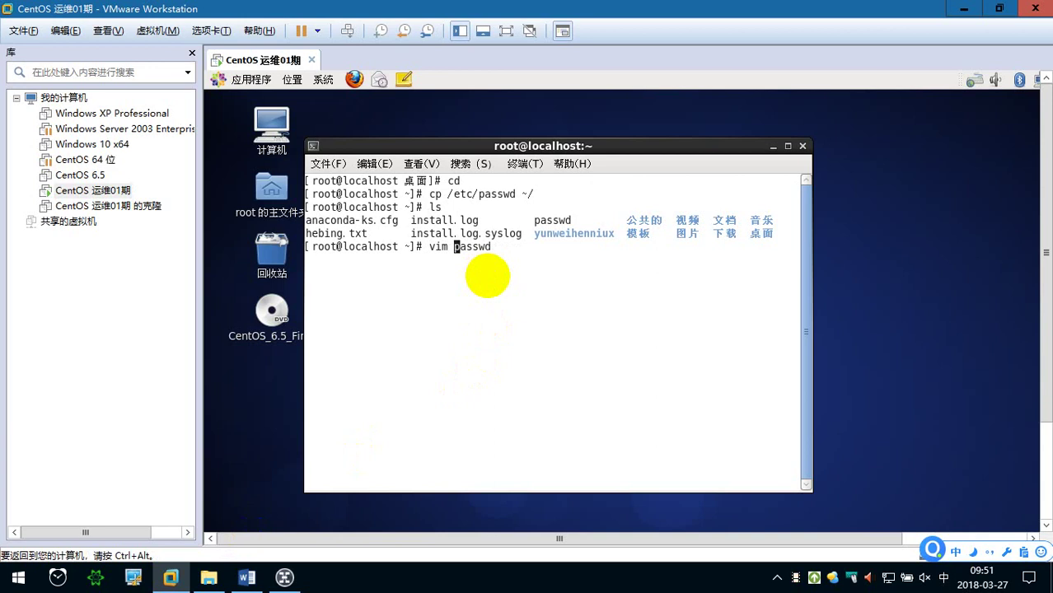
pyautogui.press('Return')
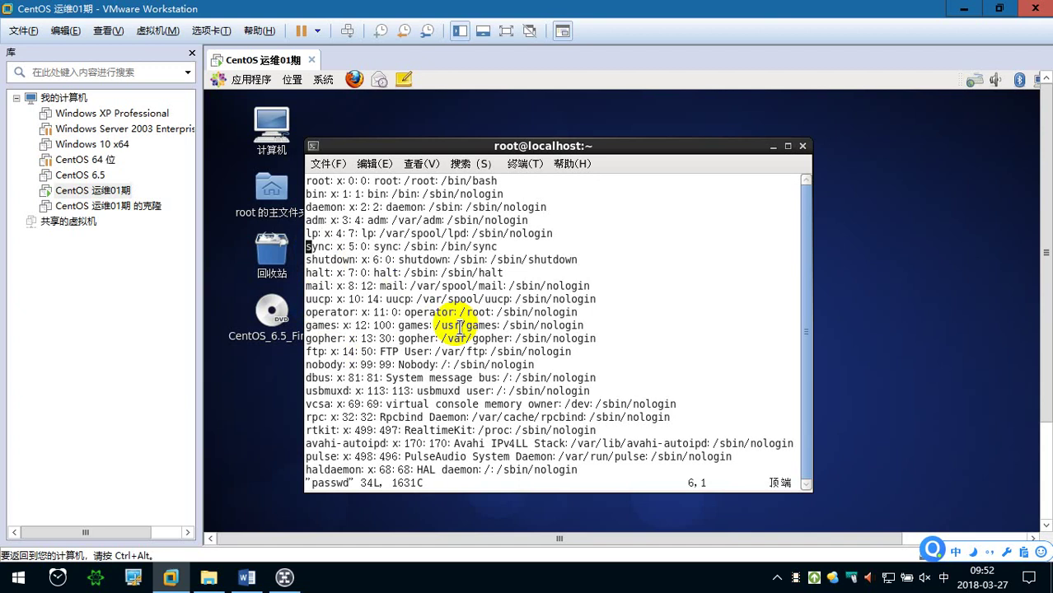
pyautogui.click(246, 577)
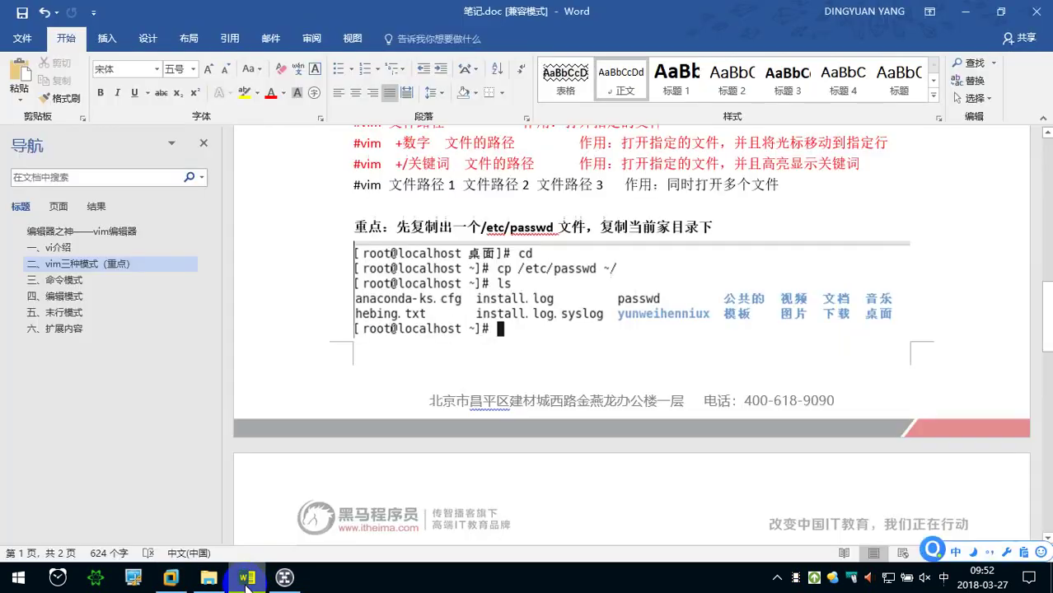
pyautogui.scroll(-3, 440, 417)
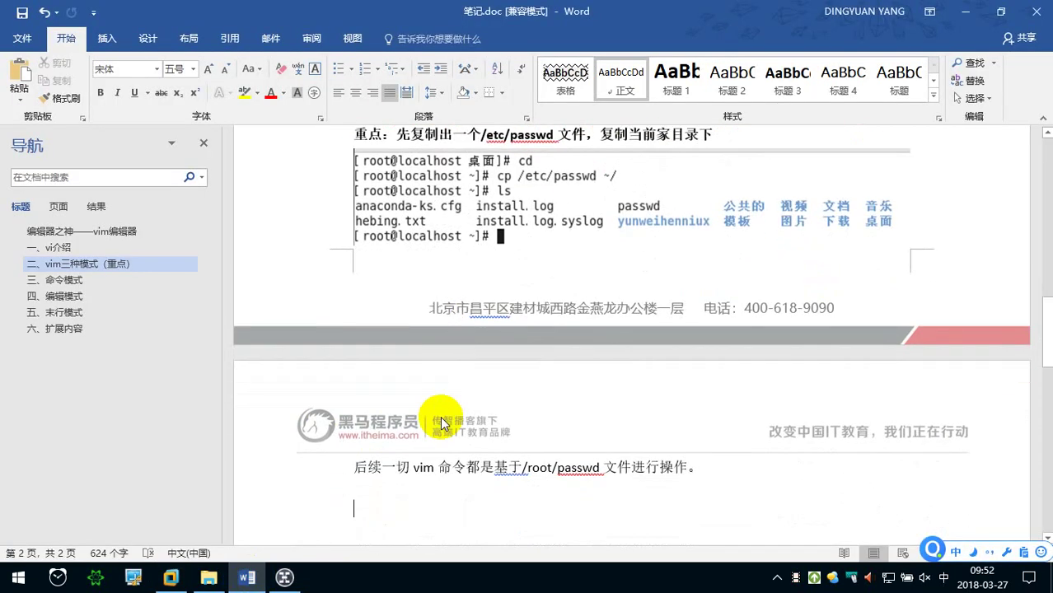
# Type the note 退出方式：输入:q 按下回车即可 below the /root/passwd line
pyautogui.click(209, 577)
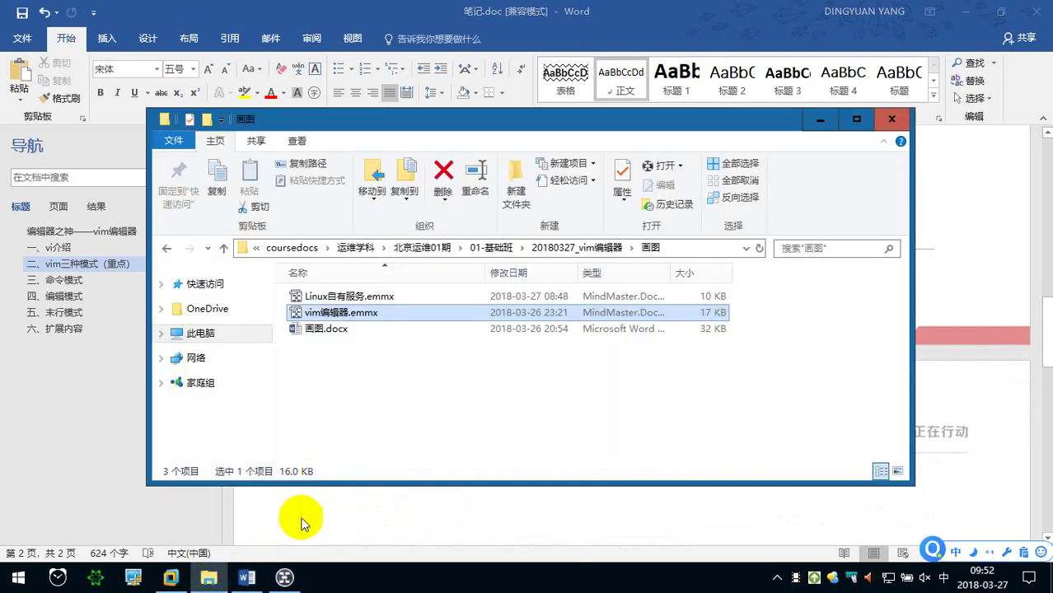
pyautogui.click(208, 577)
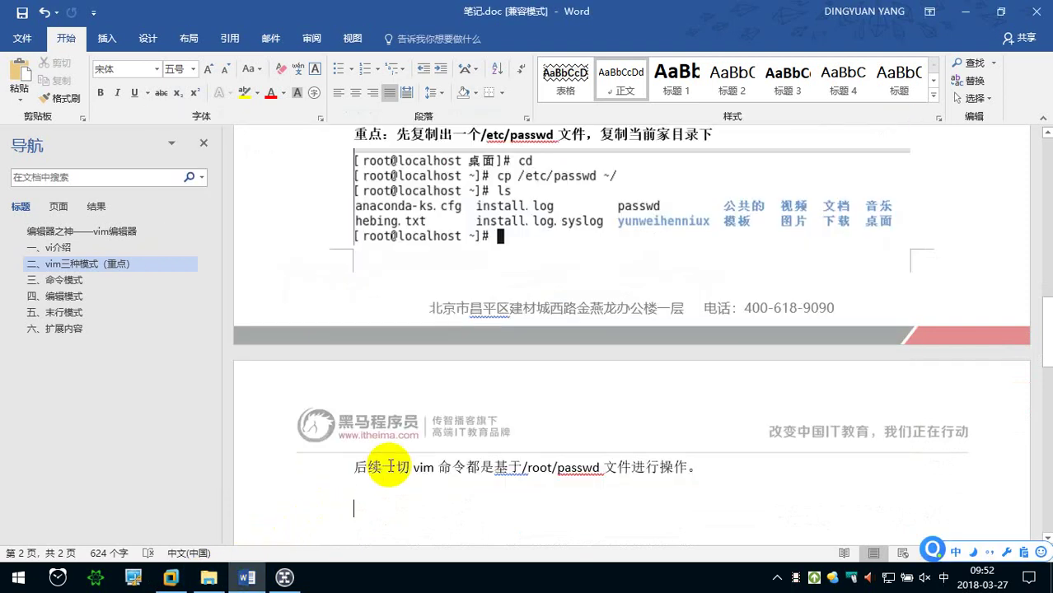
pyautogui.write('tuichu')
pyautogui.press('space')
pyautogui.write(':fangsh')
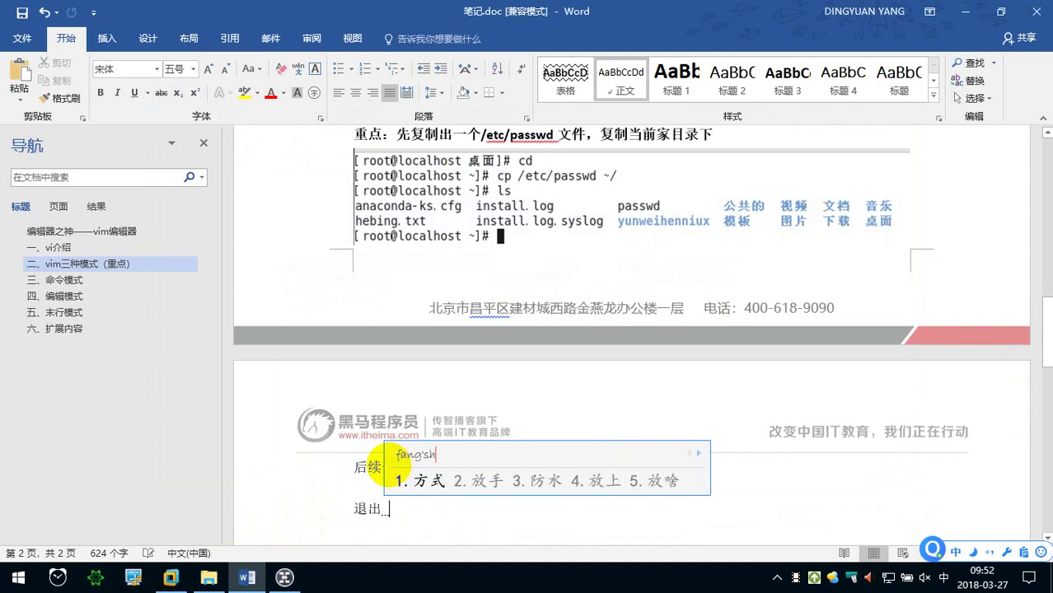
pyautogui.press('space')
pyautogui.write(':')
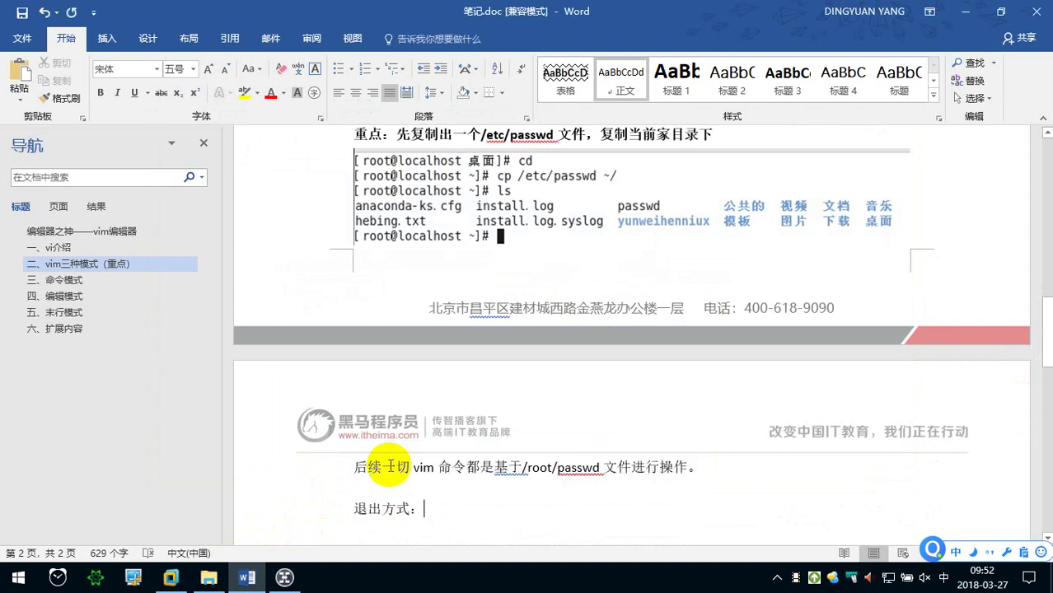
pyautogui.write('shuru')
pyautogui.press('space')
pyautogui.press('shift')
pyautogui.write(':q')
pyautogui.press('shift')
pyautogui.write('anxia huiche ji ke')
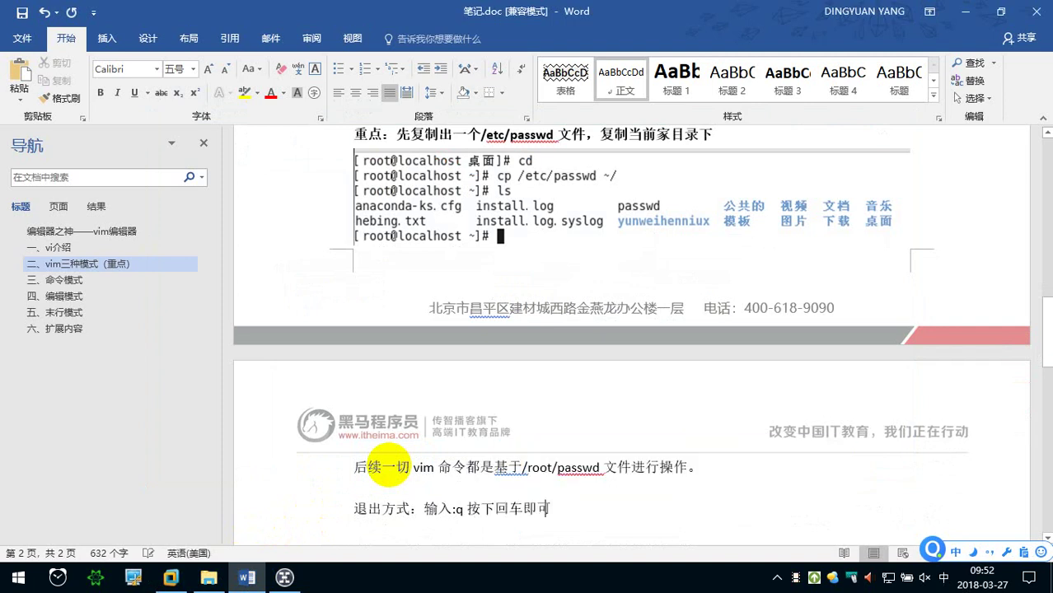
pyautogui.press('Return')
# Make the exit-method line bold and red, then return to the CentOS virtual machine
pyautogui.scroll(-1, 381, 462)
pyautogui.scroll(-1, 381, 460)
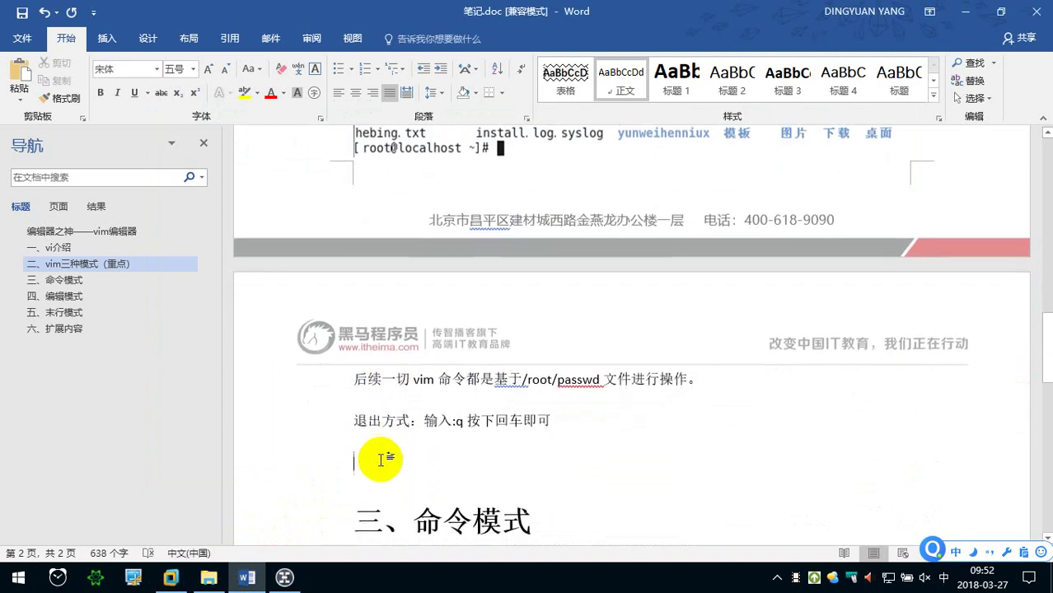
pyautogui.moveTo(559, 421); pyautogui.dragTo(357, 428)
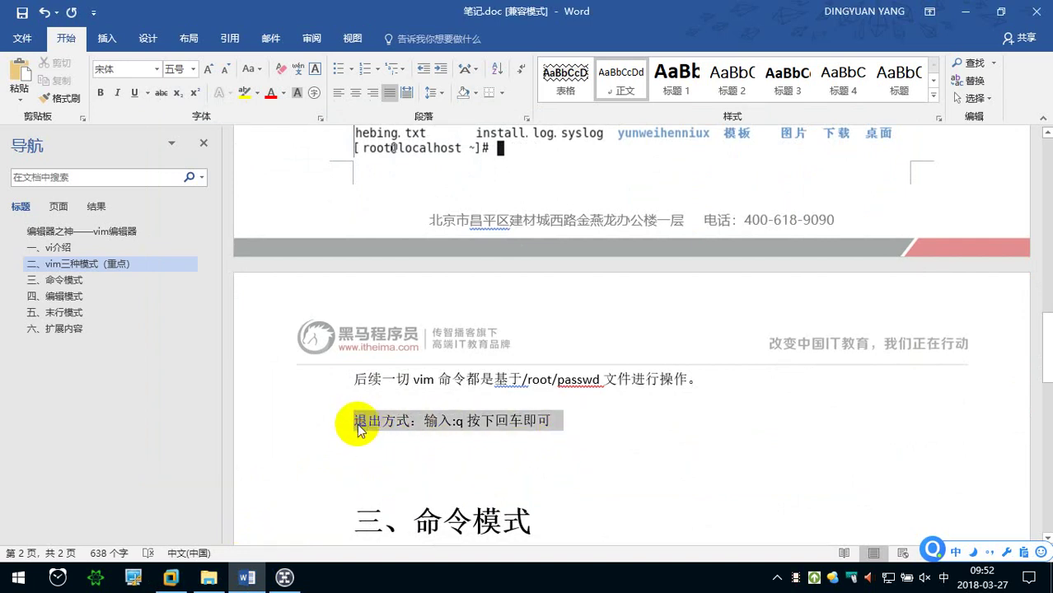
pyautogui.click(100, 93)
pyautogui.click(270, 93)
pyautogui.click(391, 454)
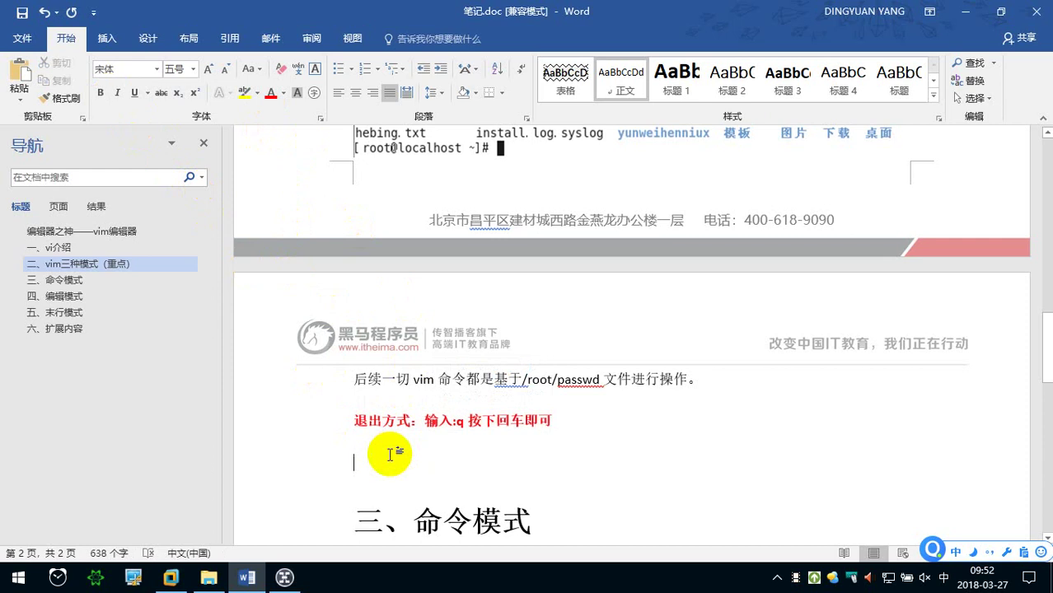
pyautogui.click(173, 577)
pyautogui.click(404, 389)
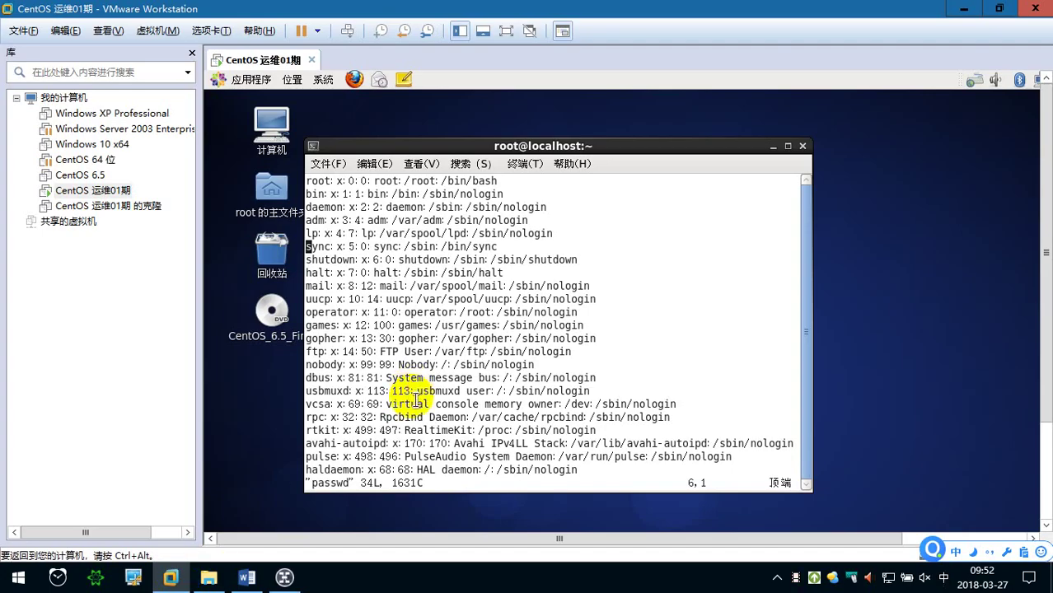
# Quit vim with :q and reopen passwd at line 10 using 'vim +10 passwd'
pyautogui.write(':q')
pyautogui.press('Return')
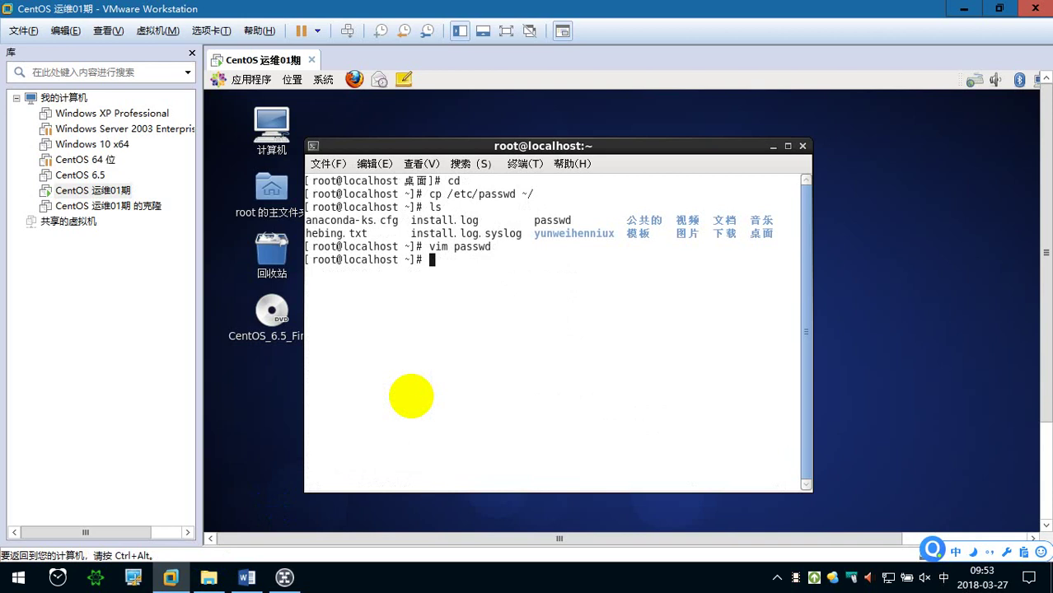
pyautogui.write('vim +')
pyautogui.write('10')
pyautogui.write(' passwd')
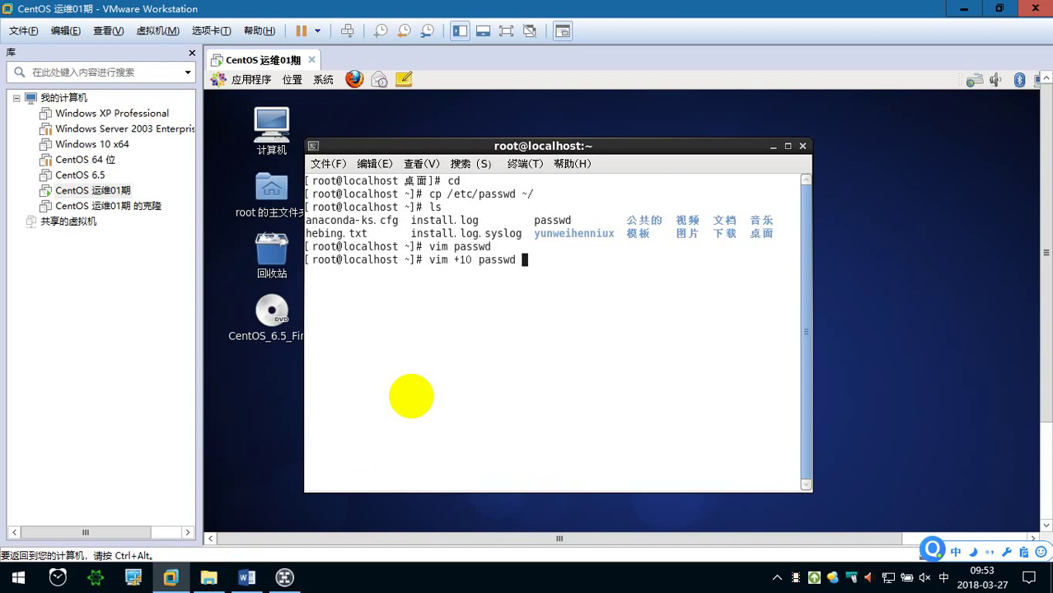
pyautogui.press('Return')
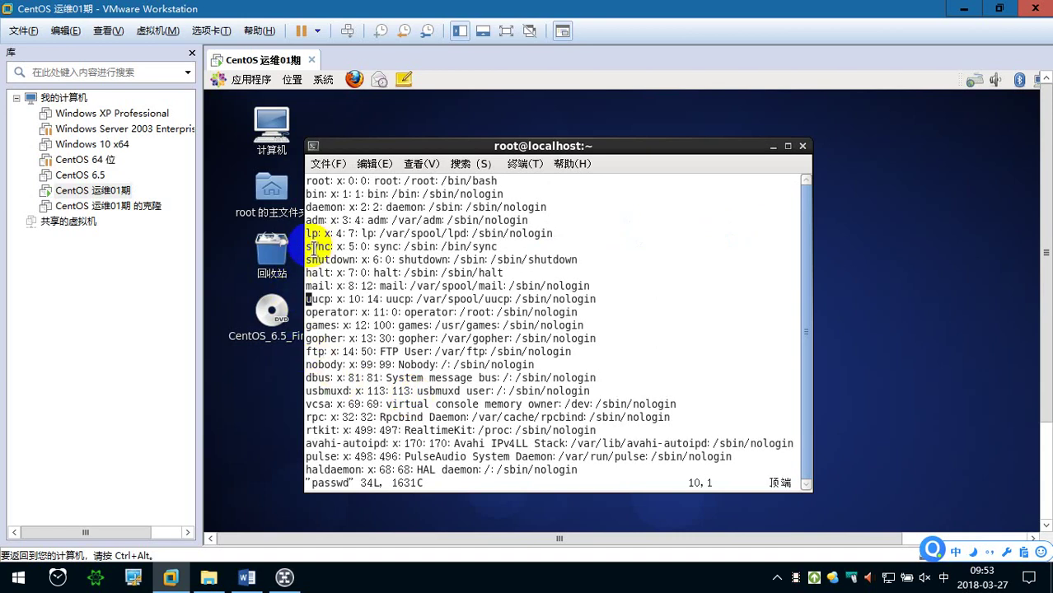
# Confirm the cursor sits on line 10 (uucp), then quit vim with :q
pyautogui.doubleClick(322, 300)
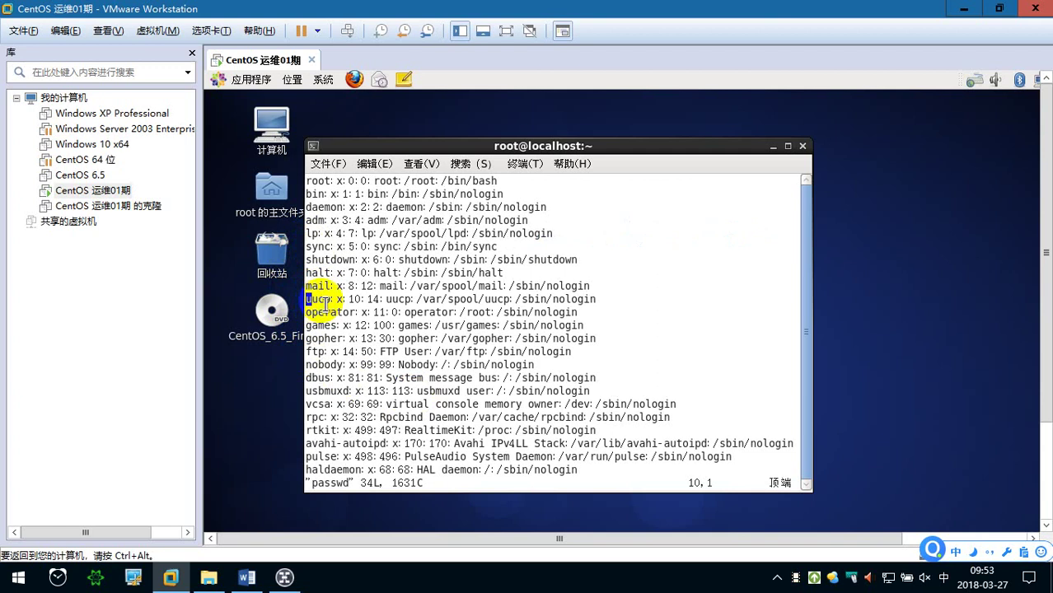
pyautogui.moveTo(324, 303); pyautogui.dragTo(319, 307)
pyautogui.click(320, 305)
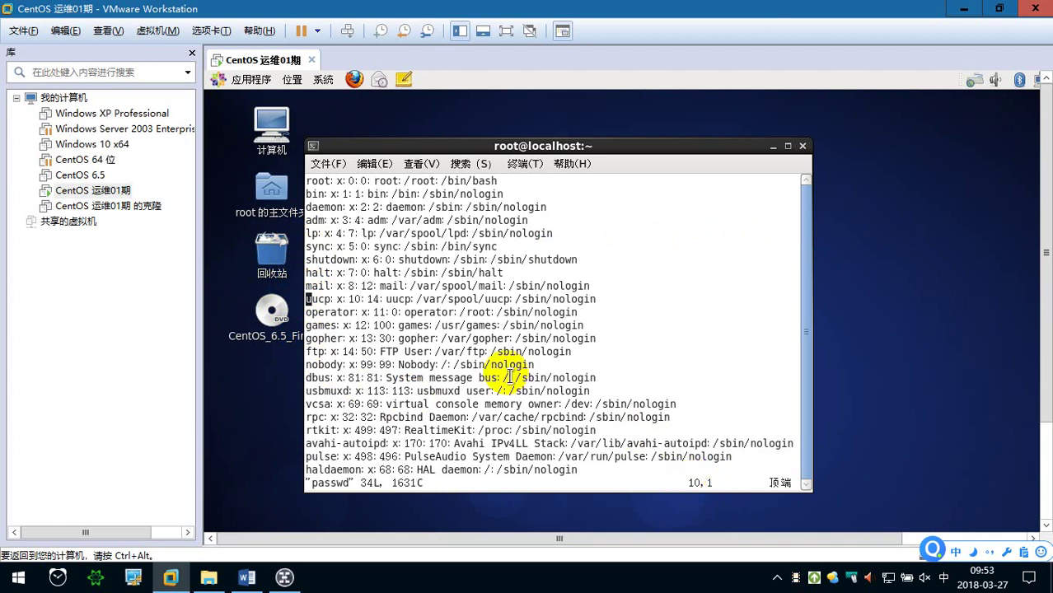
pyautogui.write(':q')
pyautogui.press('Return')
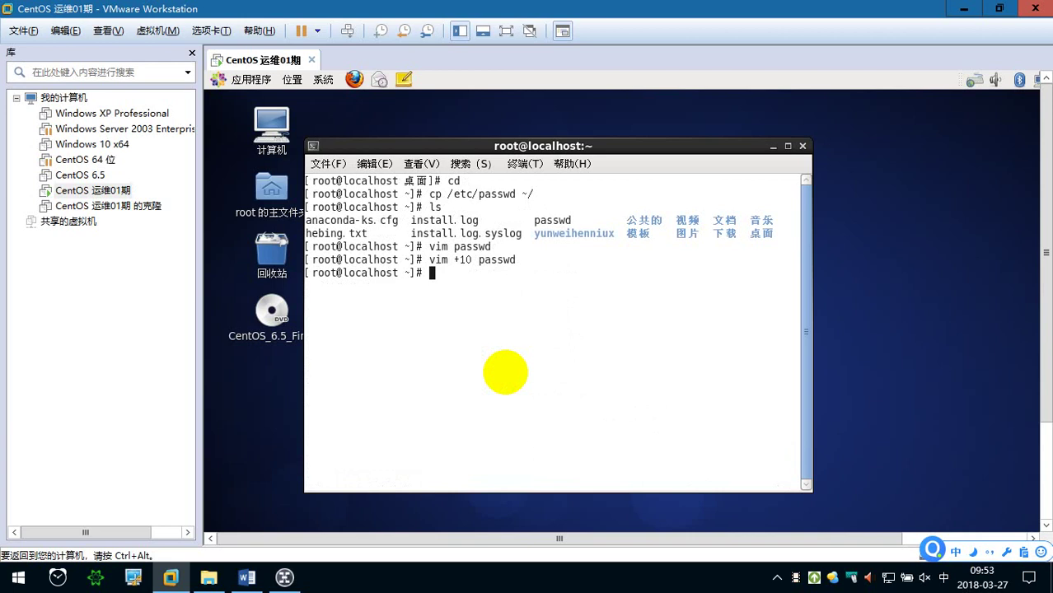
# Run 'vim +/login passwd' to open passwd at the first login match
pyautogui.write('vim ')
pyautogui.write('+/')
pyautogui.write('login')
pyautogui.write(' passwd')
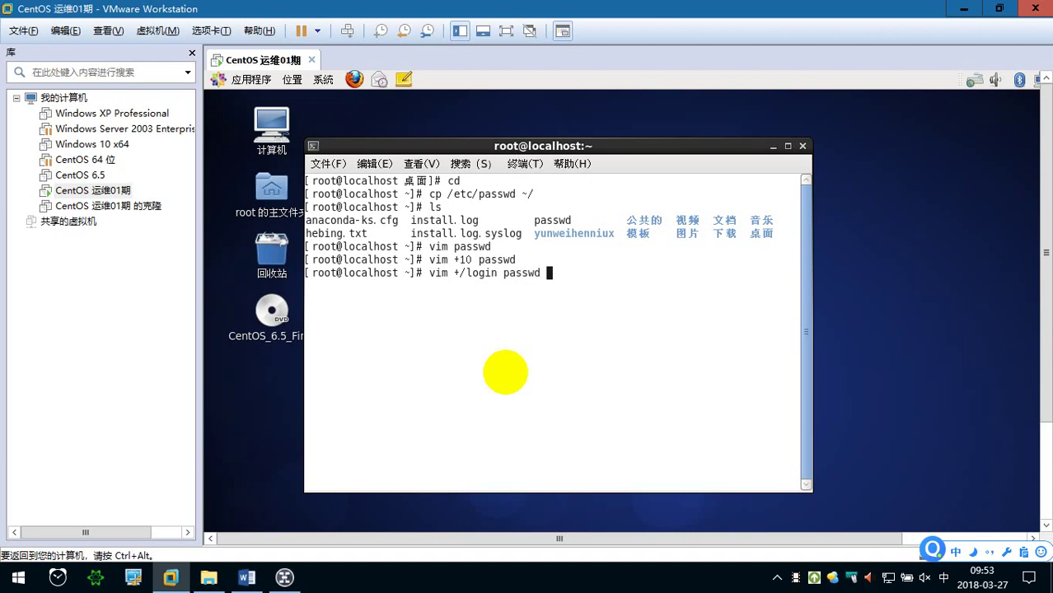
pyautogui.press('Return')
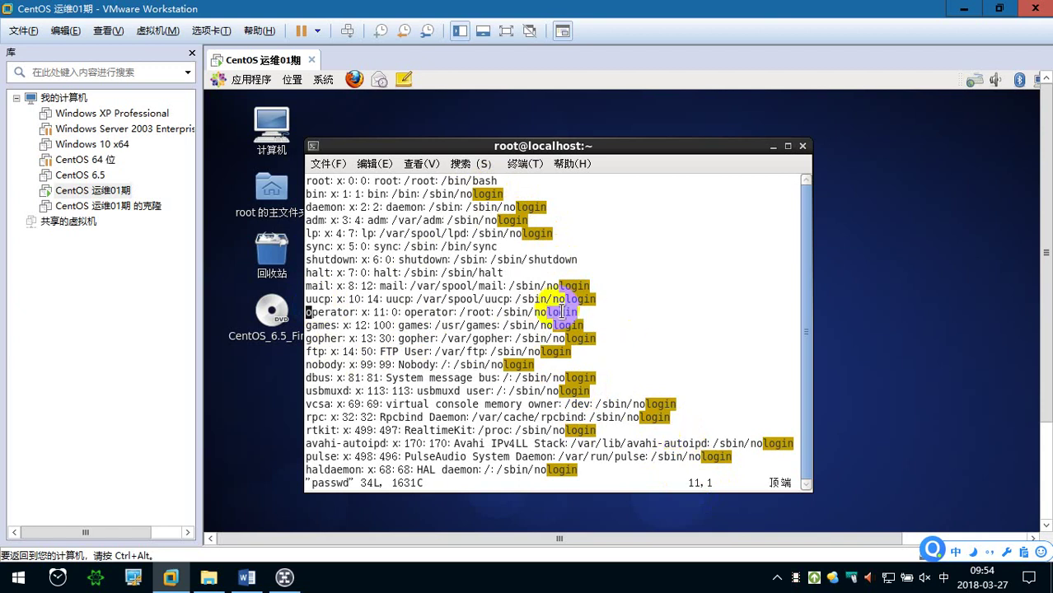
# Move between the highlighted login matches with h/j/k/l, then quit vim with :q
pyautogui.press('l')
pyautogui.press('l')
pyautogui.press('l')
pyautogui.press('l')
pyautogui.press('j')
pyautogui.press('k')
pyautogui.press('j')
pyautogui.press('k')
pyautogui.press('j')
pyautogui.press('k')
pyautogui.press('j')
pyautogui.press('k')
pyautogui.press('j')
pyautogui.press('k')
pyautogui.press('j')
pyautogui.press('l')
pyautogui.press('h')
pyautogui.press('k')
pyautogui.press('j')
pyautogui.press('h')
pyautogui.press('l')
pyautogui.press('h')
pyautogui.press('k')
pyautogui.press('h')
pyautogui.press('j')
pyautogui.press('l')
pyautogui.press('k')
pyautogui.press('h')
pyautogui.press('j')
pyautogui.press('l')
pyautogui.press('k')
pyautogui.press('k')
pyautogui.press('k')
pyautogui.press('k')
pyautogui.press('k')
pyautogui.press('j')
pyautogui.press('j')
pyautogui.press('j')
pyautogui.press('j')
pyautogui.press('j')
pyautogui.press('j')
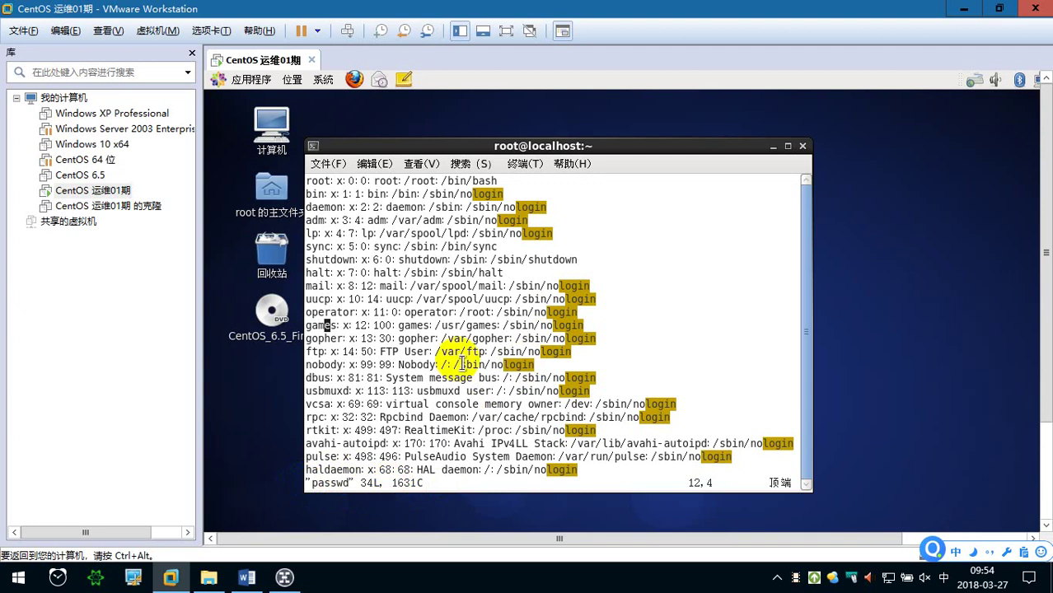
pyautogui.write(':')
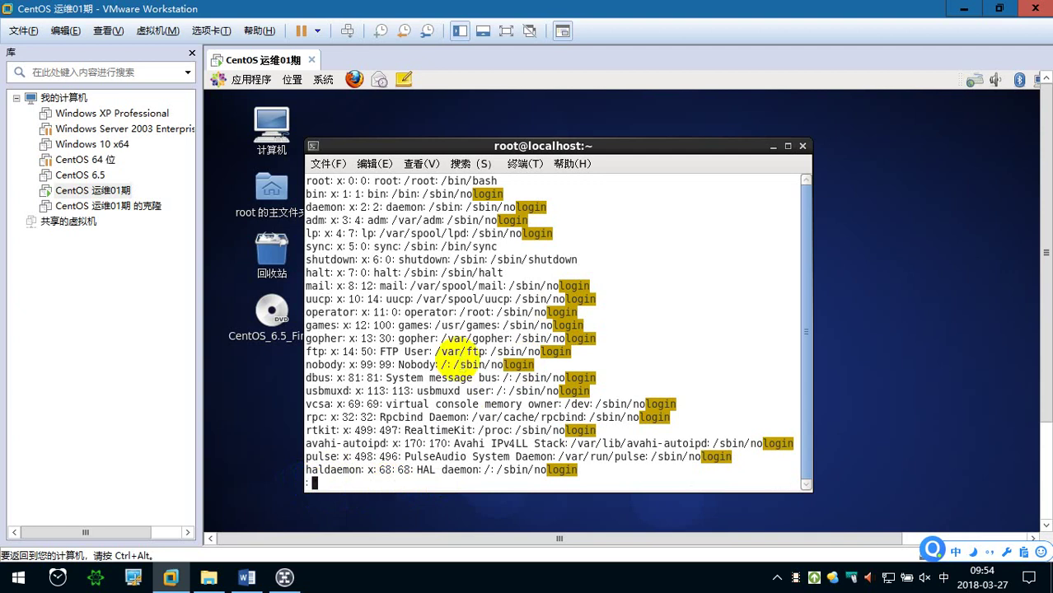
pyautogui.write('q')
pyautogui.press('Return')
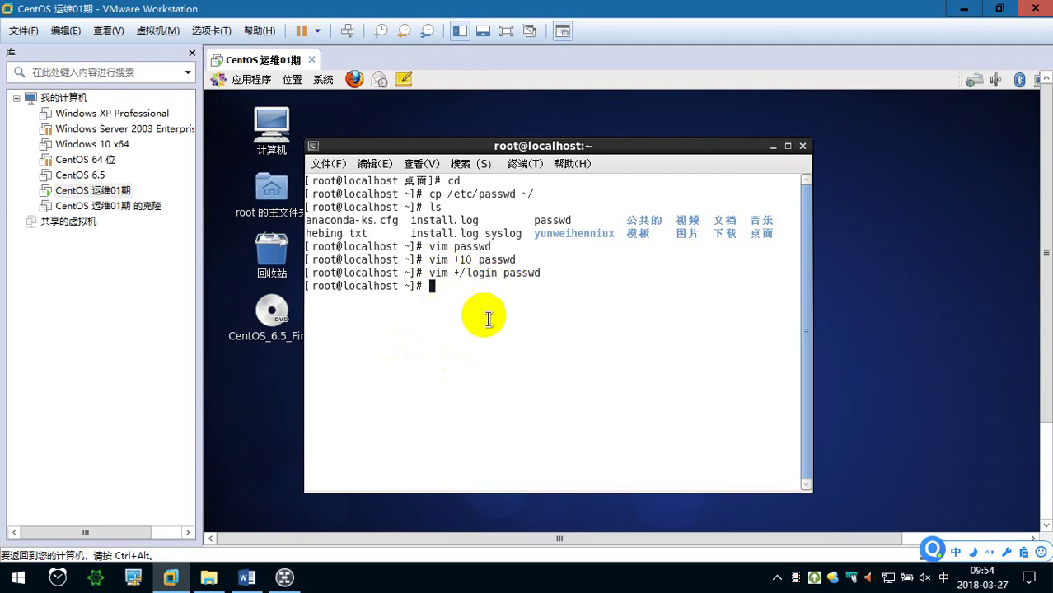
pyautogui.hotkey('ctrl', 'alt')
# Paste a screenshot of the terminal's three vim open commands below the red exit note
pyautogui.hotkey('ctrl', 'alt', 'a')
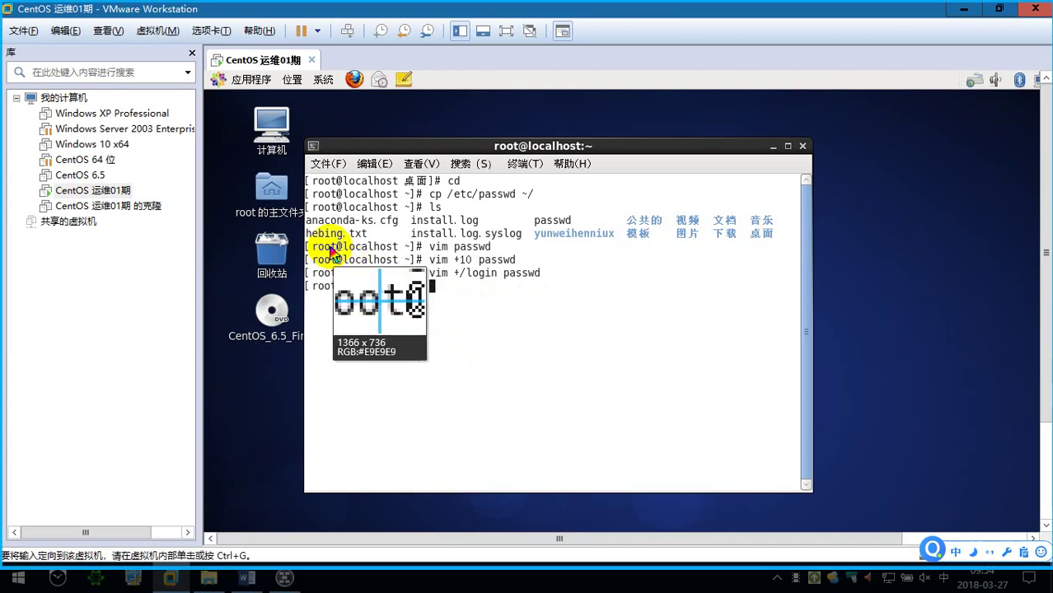
pyautogui.moveTo(307, 238)
pyautogui.mouseDown()
pyautogui.moveTo(566, 285)
pyautogui.moveTo(606, 278)
pyautogui.mouseUp()
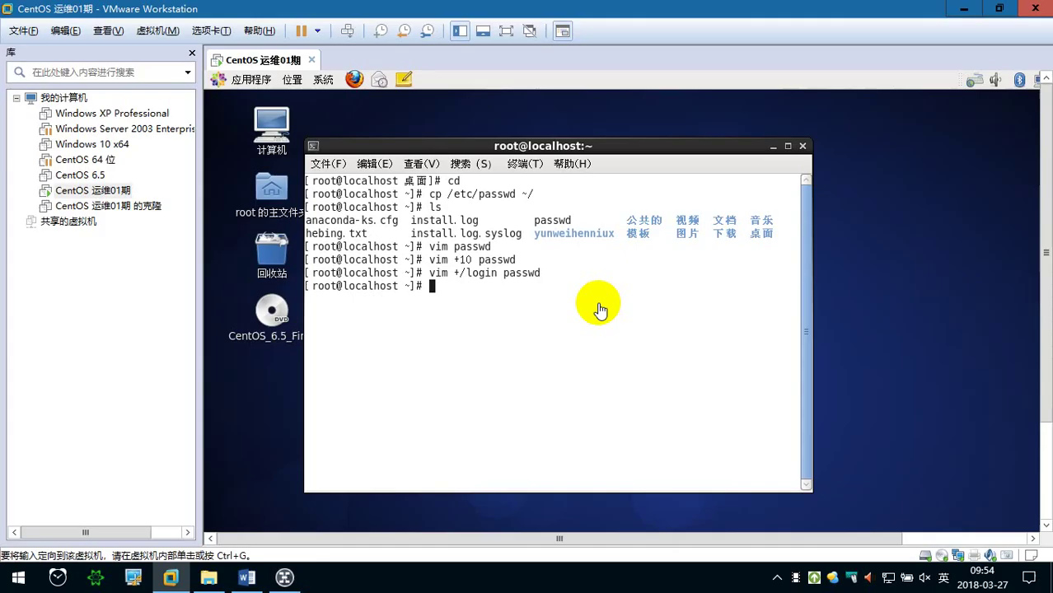
pyautogui.click(246, 577)
pyautogui.scroll(-4, 422, 404)
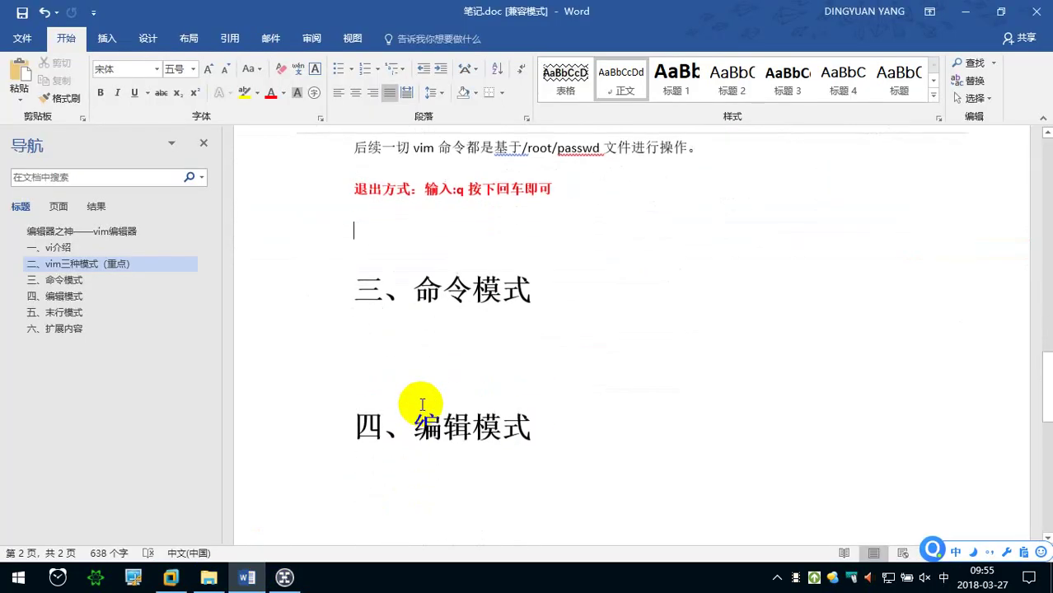
pyautogui.hotkey('ctrl', 'v')
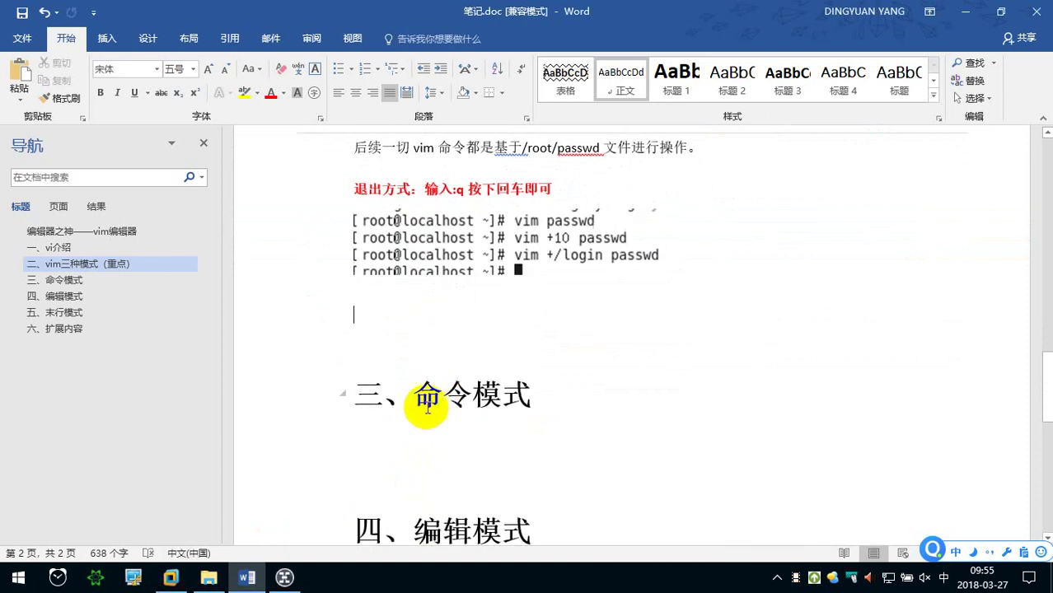
pyautogui.scroll(8, 422, 404)
pyautogui.scroll(2, 427, 412)
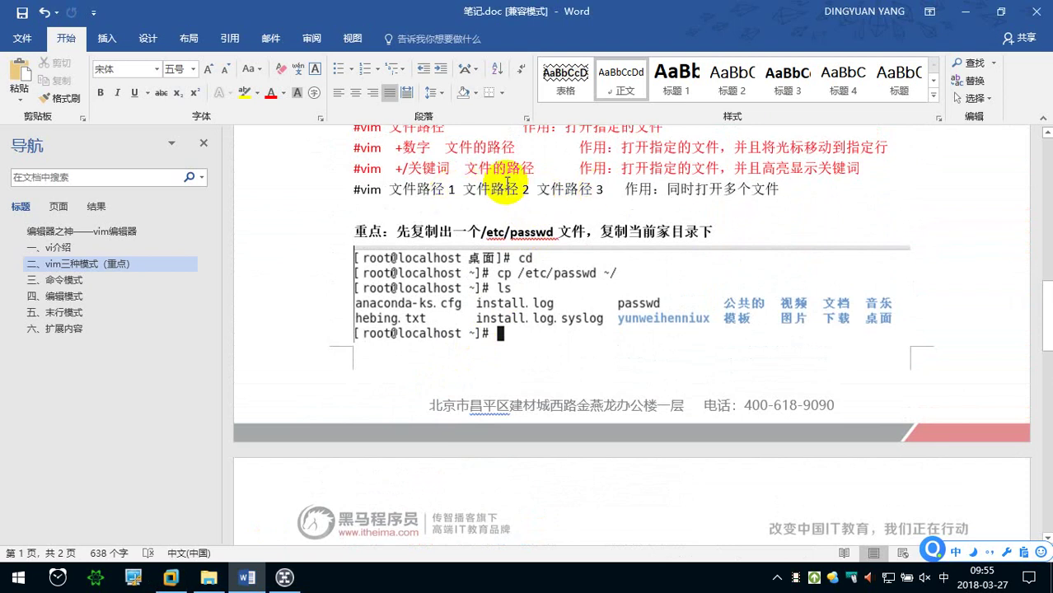
pyautogui.click(171, 576)
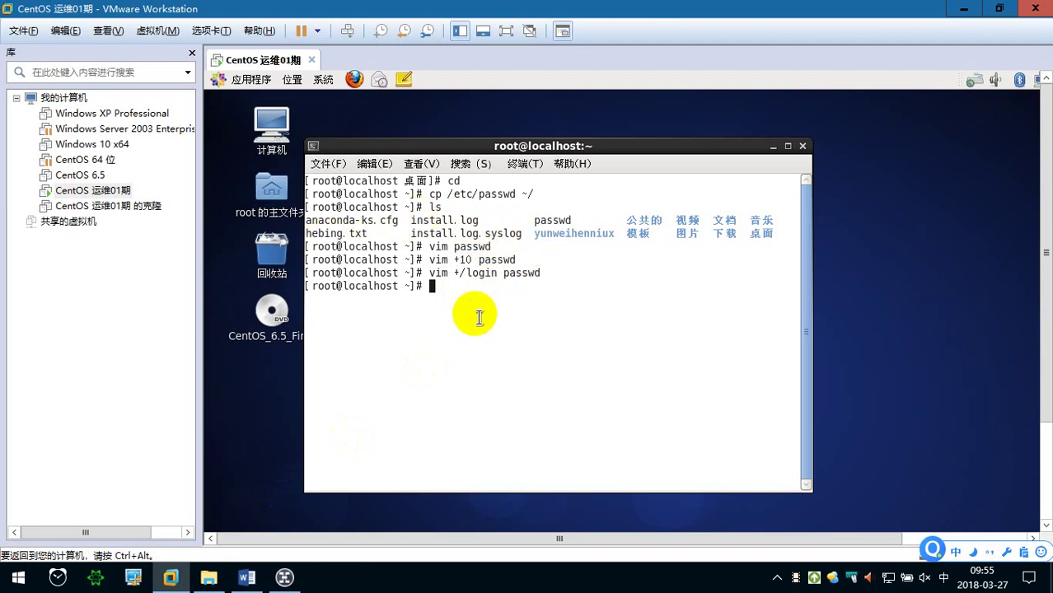
# Open passwd, hebing.txt and install.log together with 'vim passwd hebing.txt install.log'
pyautogui.write('vim ')
pyautogui.write('passwd ')
pyautogui.write('he')
pyautogui.press('Tab')
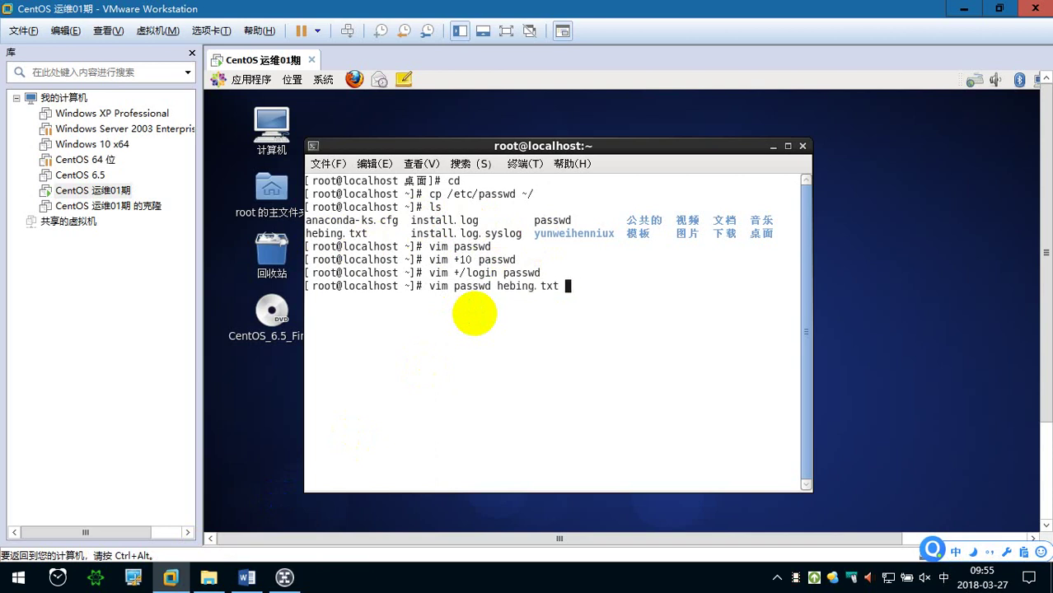
pyautogui.write('in')
pyautogui.press('Tab')
pyautogui.press('Return')
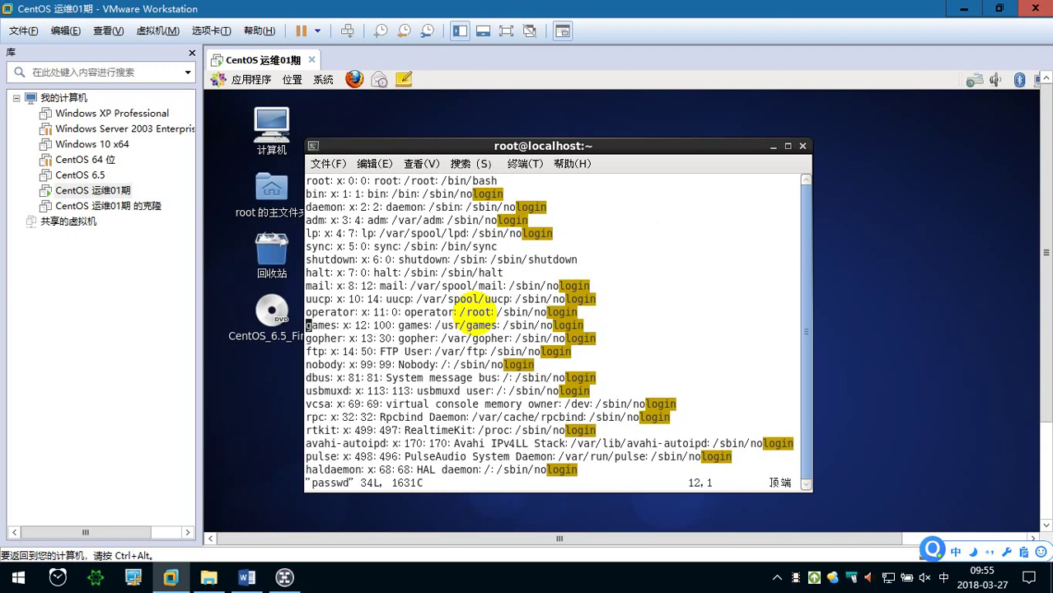
# Quit vim with :q twice past the E173 warning, leaving 还有 3 个文件等待编辑
pyautogui.write(':q')
pyautogui.press('Return')
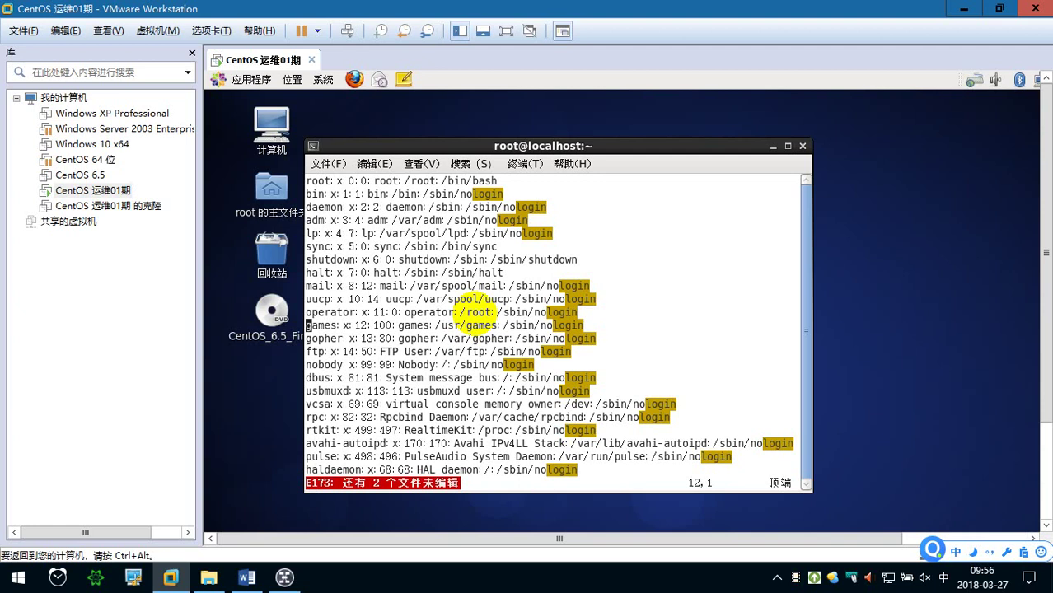
pyautogui.write(':q')
pyautogui.press('Return')
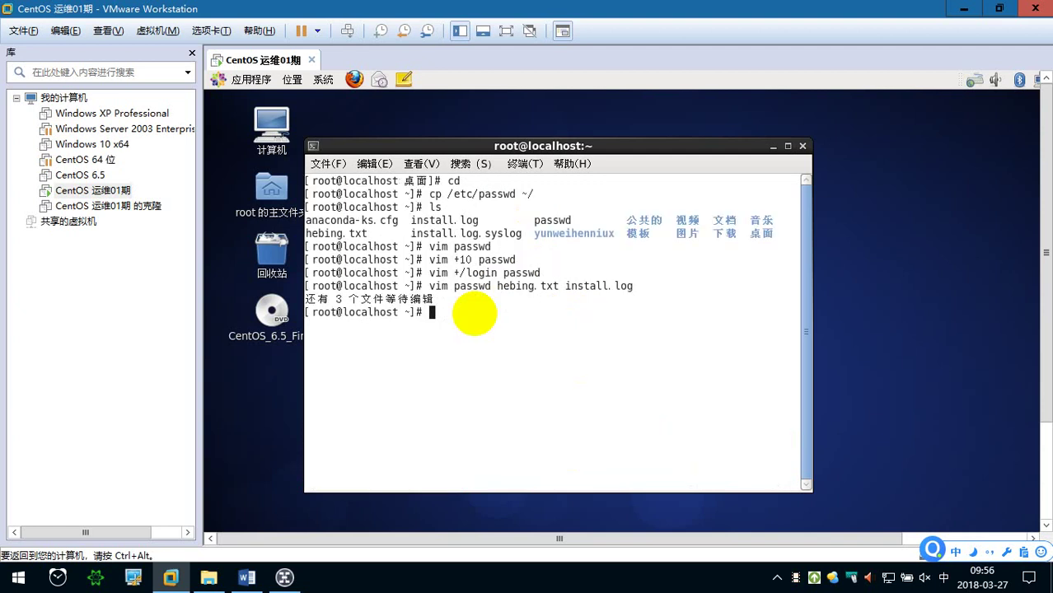
pyautogui.moveTo(307, 299); pyautogui.dragTo(432, 302)
pyautogui.click(445, 319)
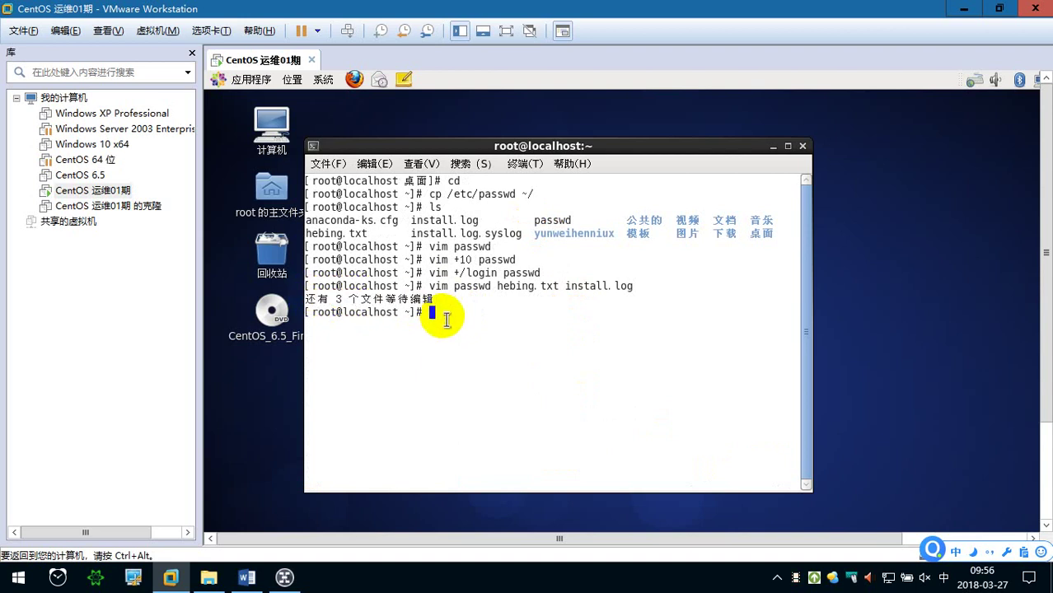
pyautogui.hotkey('ctrl', 'alt', 'a')
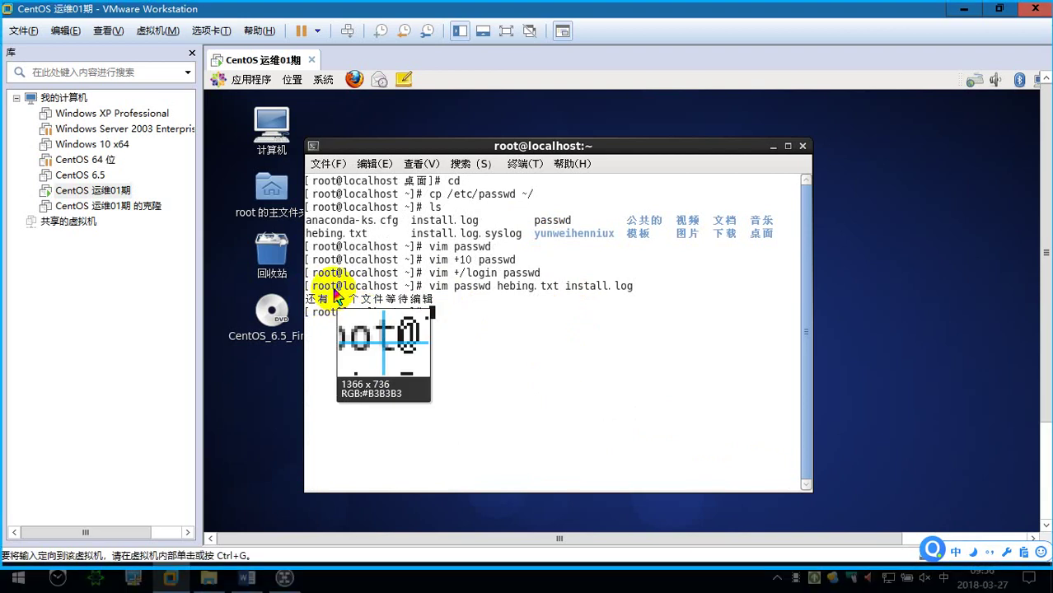
# Replace the old terminal screenshot with a taller capture including the multi-file command, and save
pyautogui.moveTo(307, 239); pyautogui.dragTo(705, 319)
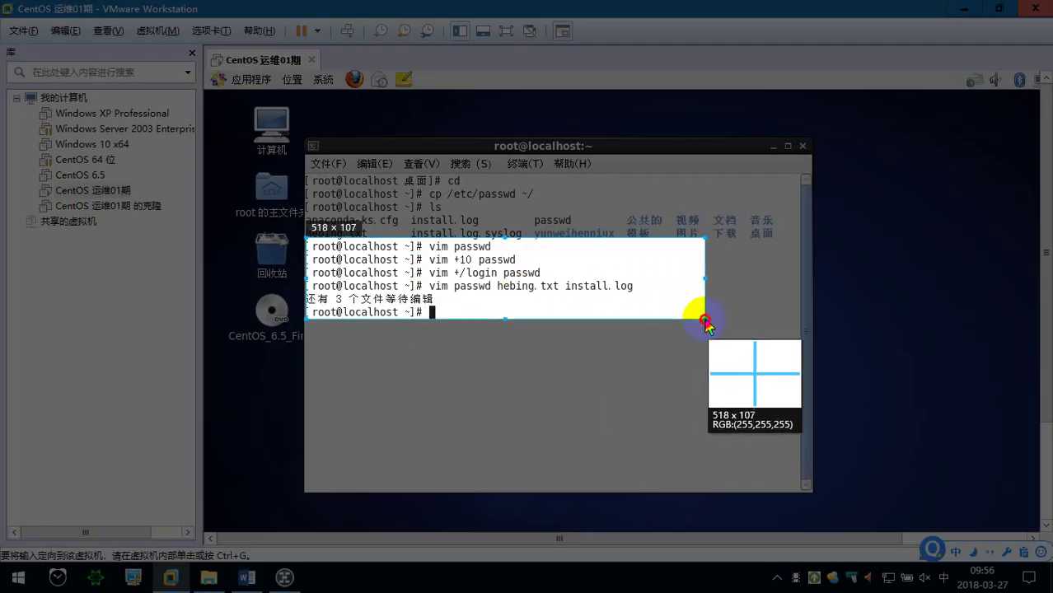
pyautogui.click(688, 330)
pyautogui.click(247, 577)
pyautogui.click(542, 288)
pyautogui.scroll(-4, 527, 379)
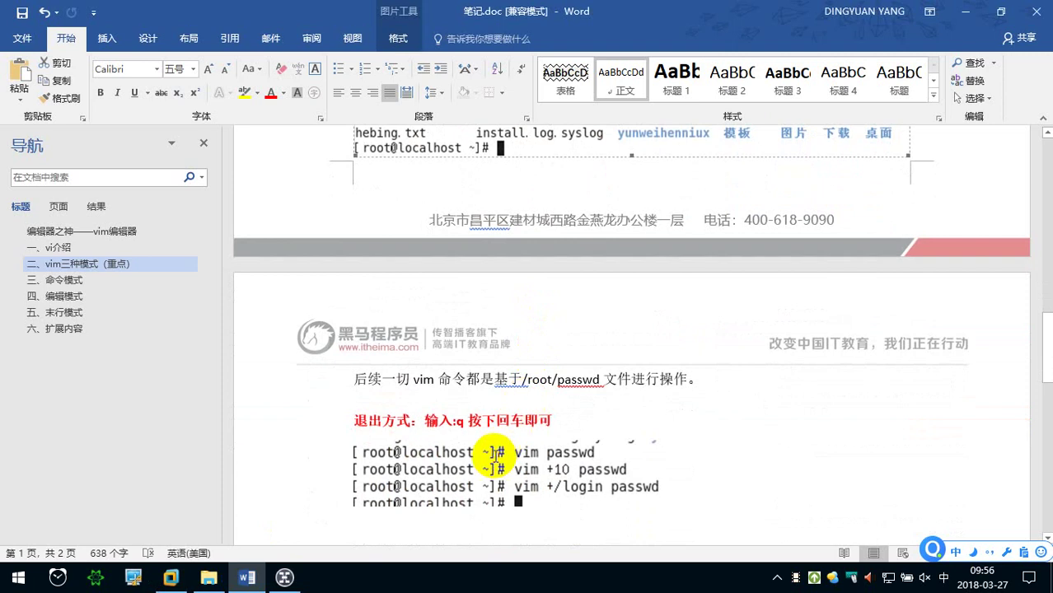
pyautogui.press('Delete')
pyautogui.hotkey('ctrl', 'v')
pyautogui.hotkey('ctrl', 's')
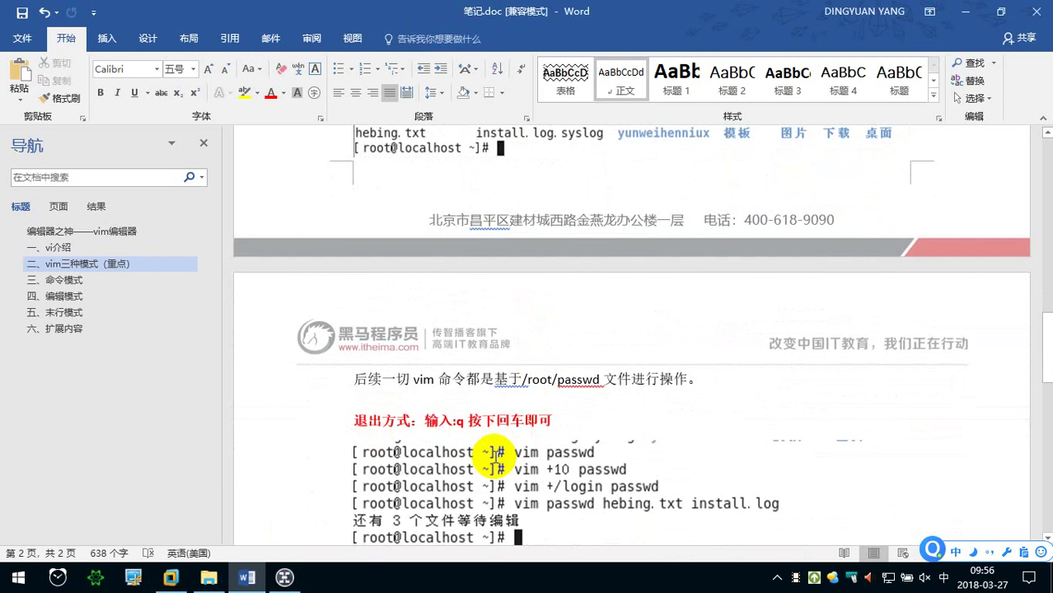
# Delete the two blank lines under the screenshot so 三、命令模式 sits directly below it
pyautogui.scroll(-3, 492, 455)
pyautogui.scroll(-1, 491, 456)
pyautogui.click(470, 439)
pyautogui.press('BackSpace')
pyautogui.press('BackSpace')
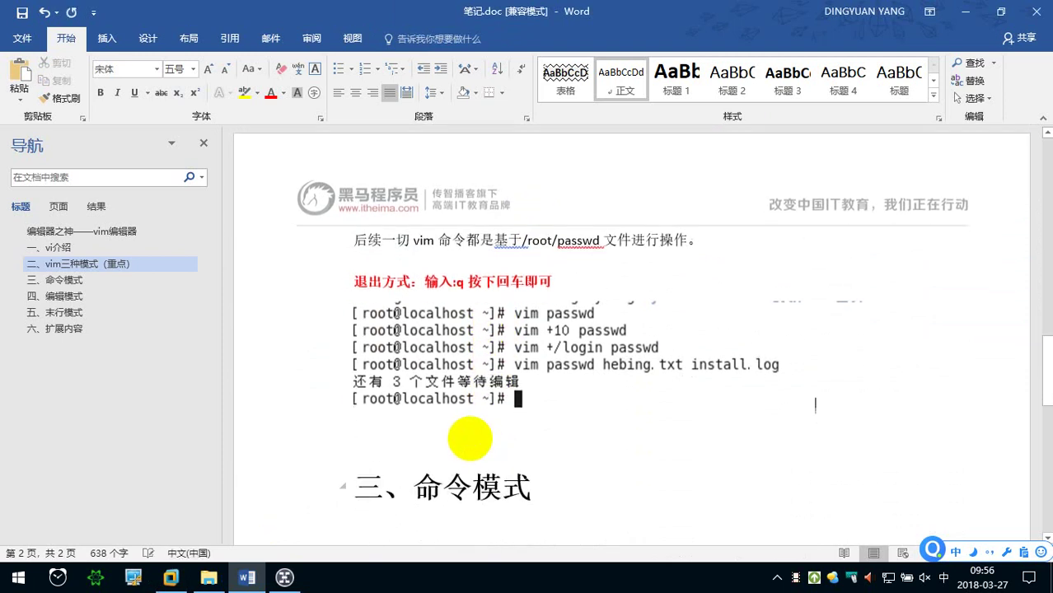
pyautogui.press('BackSpace')
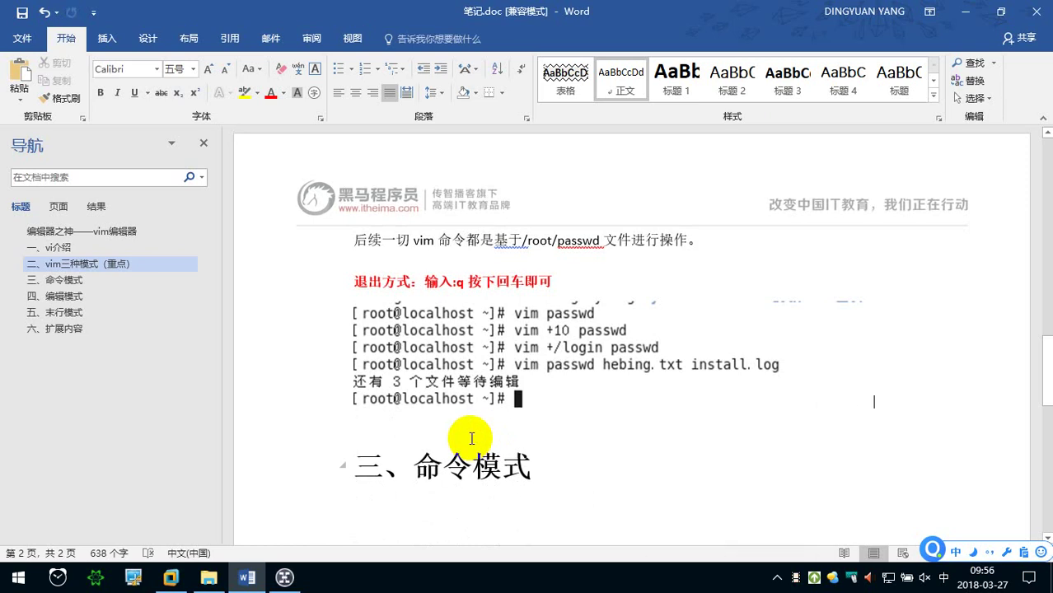
pyautogui.scroll(3, 471, 433)
pyautogui.scroll(-2, 470, 400)
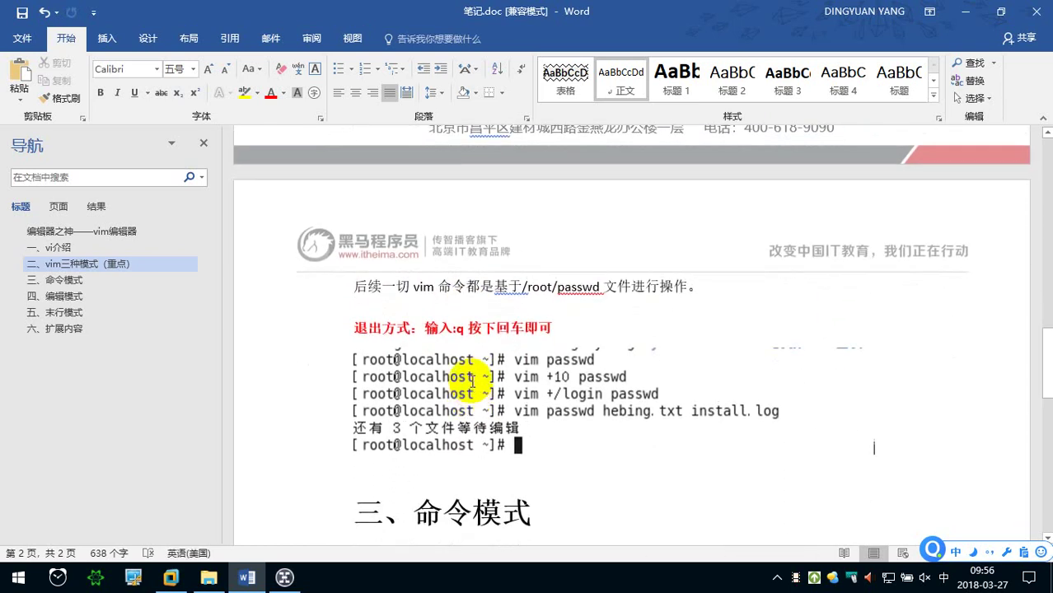
pyautogui.scroll(1, 472, 382)
pyautogui.scroll(6, 472, 381)
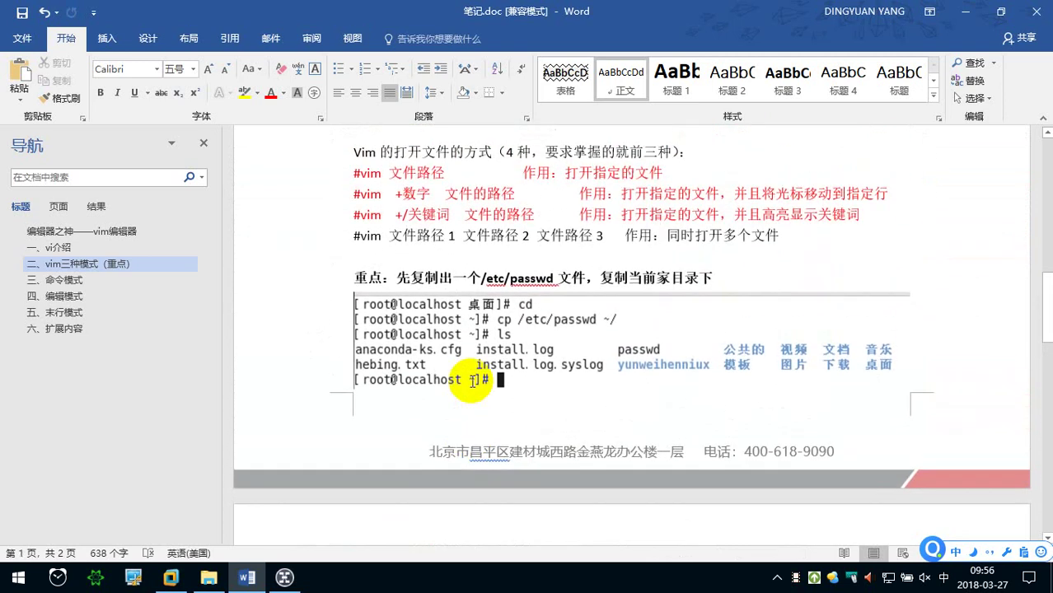
pyautogui.scroll(-1, 436, 303)
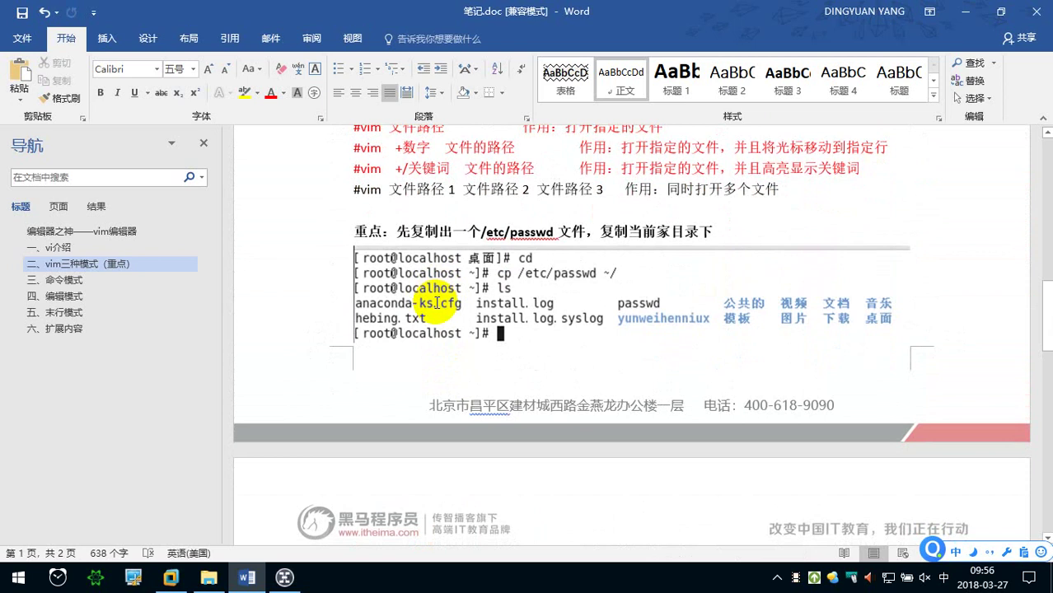
pyautogui.scroll(-1, 437, 303)
pyautogui.scroll(2, 409, 238)
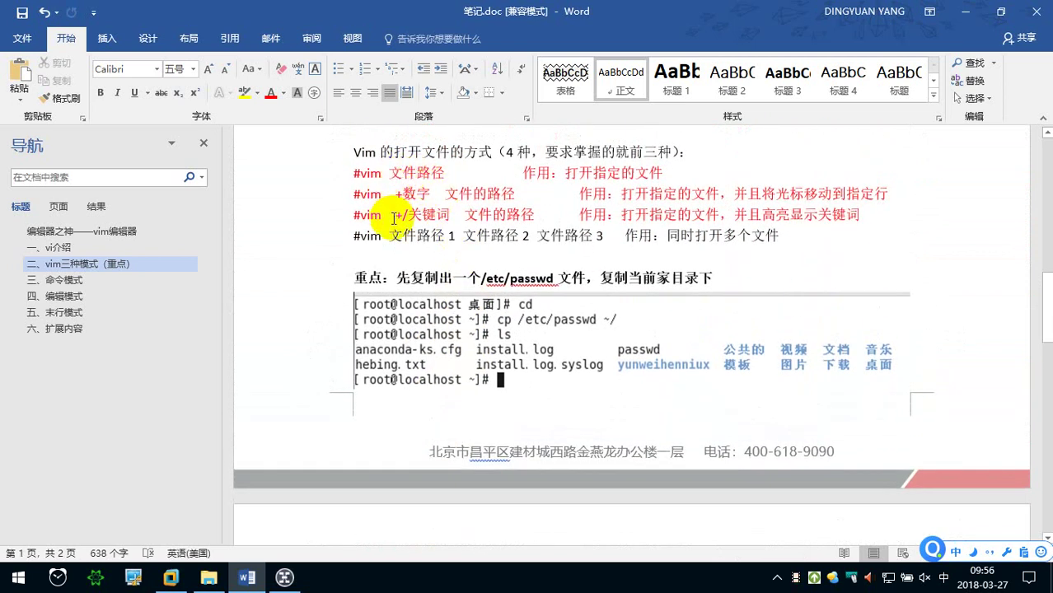